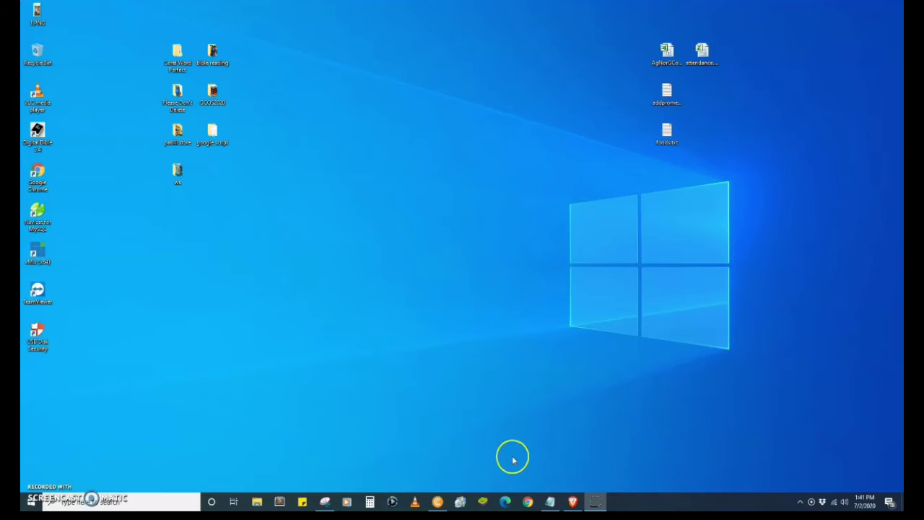
- Open a maximized Chrome window and load Gmail by entering 'gmail' in the address bar
{"action": "left_click", "coordinate": [530, 502]}
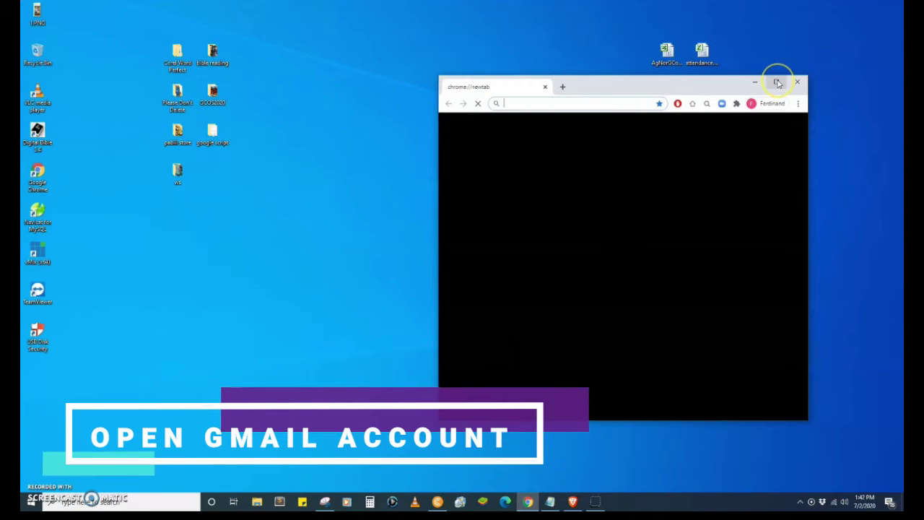
{"action": "left_click", "coordinate": [777, 84]}
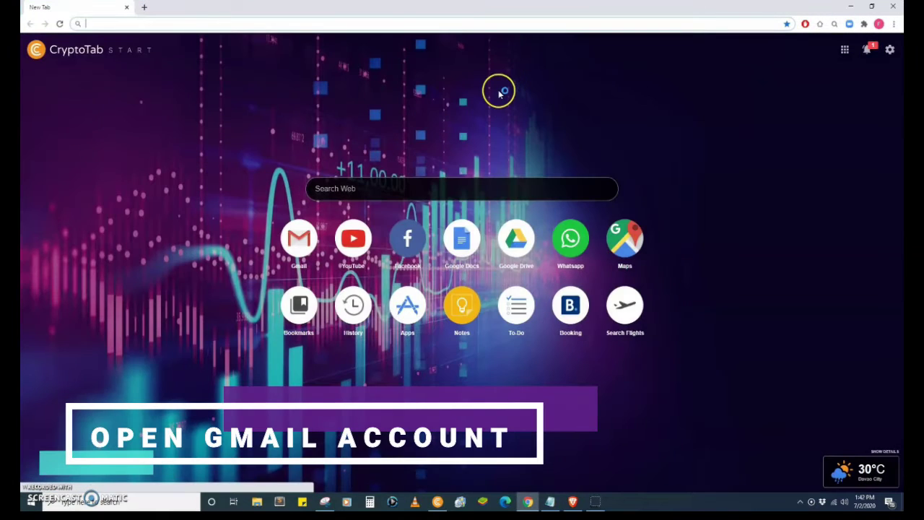
{"action": "left_click", "coordinate": [129, 23]}
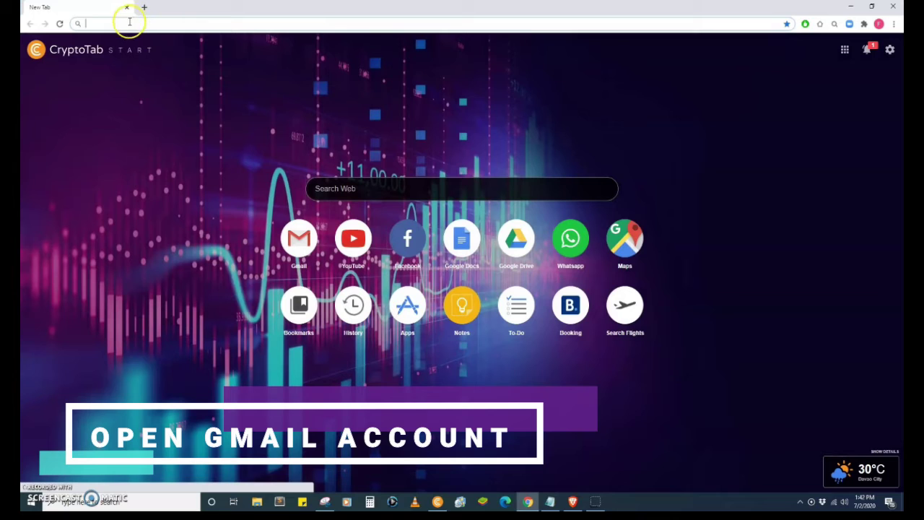
{"action": "type", "text": "gmail"}
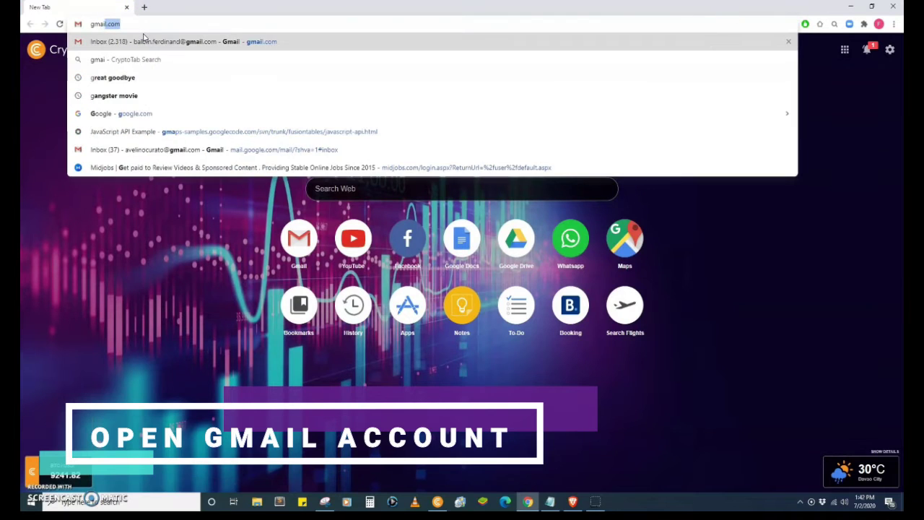
{"action": "key", "text": "Return"}
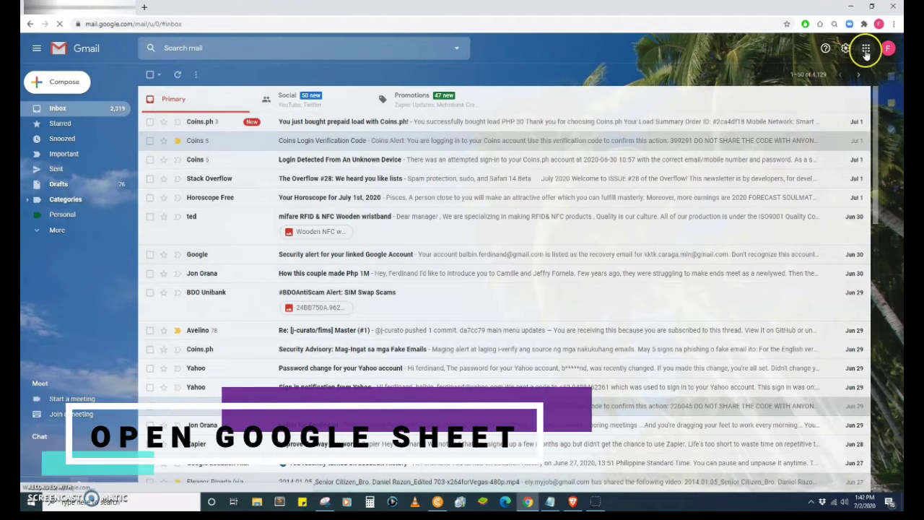
- Use Gmail's Google apps launcher to open Sheets with a blank spreadsheet
{"action": "left_click", "coordinate": [866, 53]}
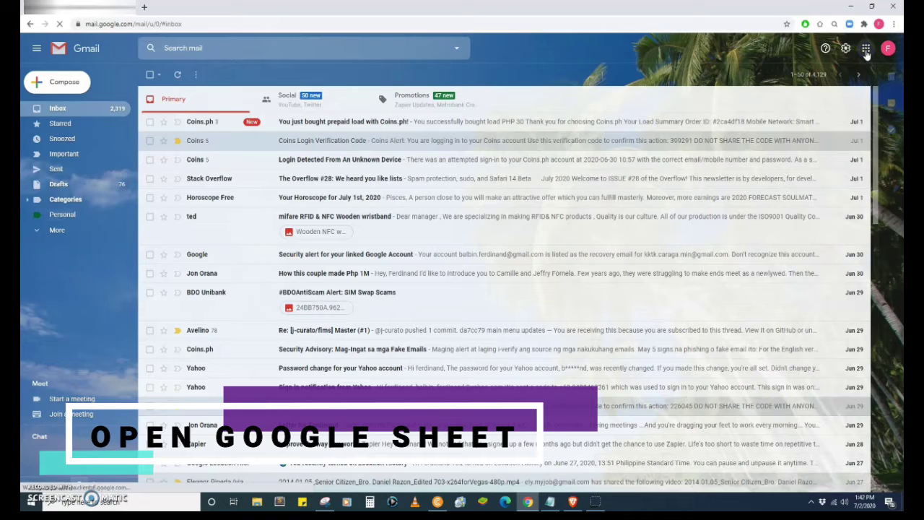
{"action": "left_click", "coordinate": [856, 55]}
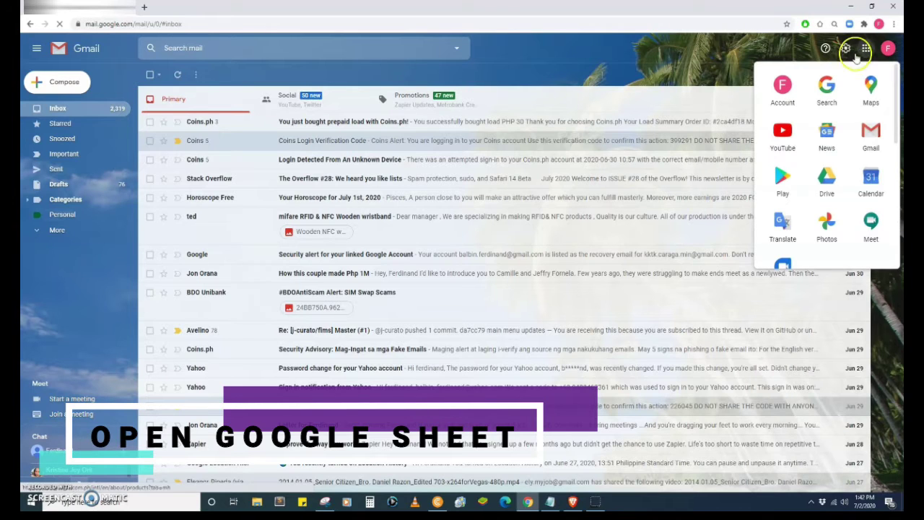
{"action": "scroll", "coordinate": [826, 101], "scroll_direction": "down", "scroll_amount": 3}
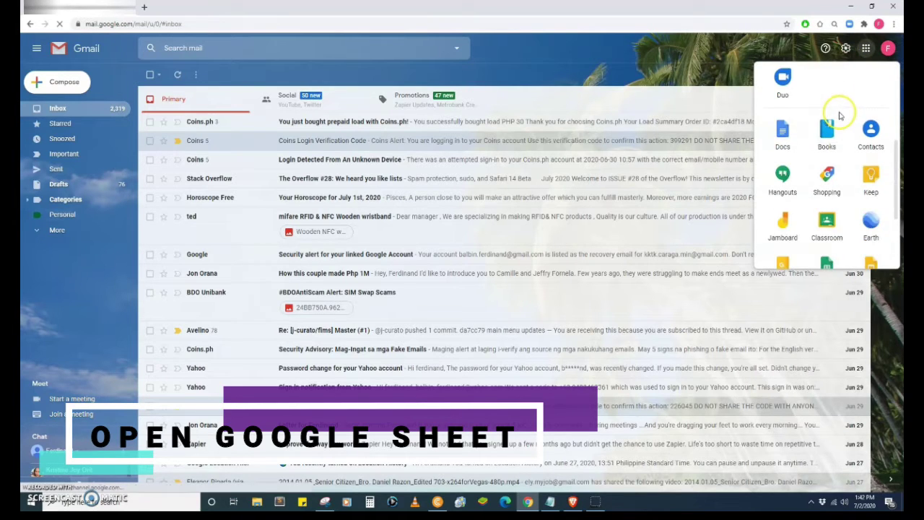
{"action": "scroll", "coordinate": [838, 108], "scroll_direction": "down", "scroll_amount": 3}
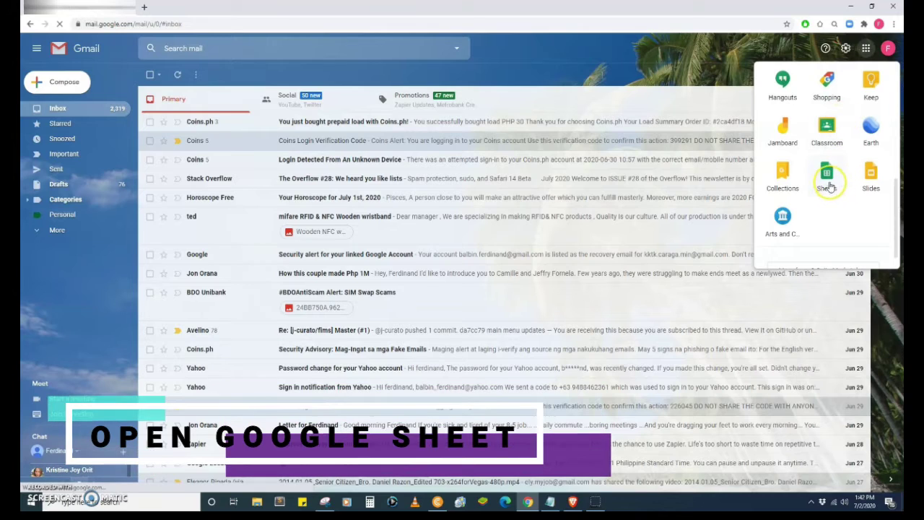
{"action": "left_click", "coordinate": [828, 186]}
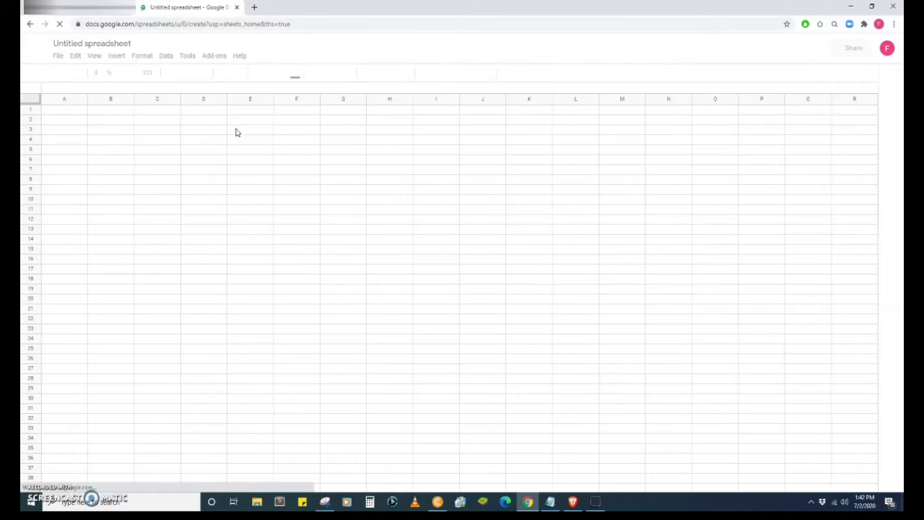
- Rename the spreadsheet 'Student Attendance Sheet' and create a linked form via Tools > Create a form
{"action": "left_click", "coordinate": [244, 134]}
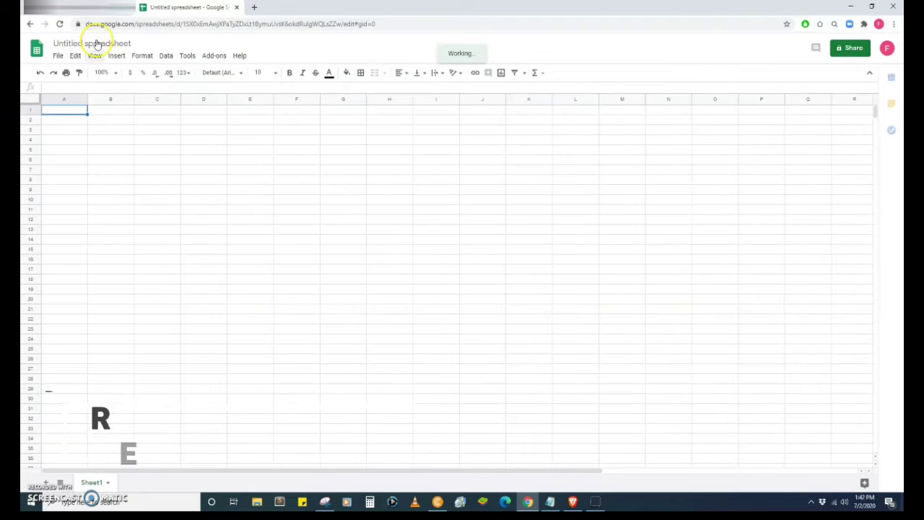
{"action": "left_click", "coordinate": [135, 45]}
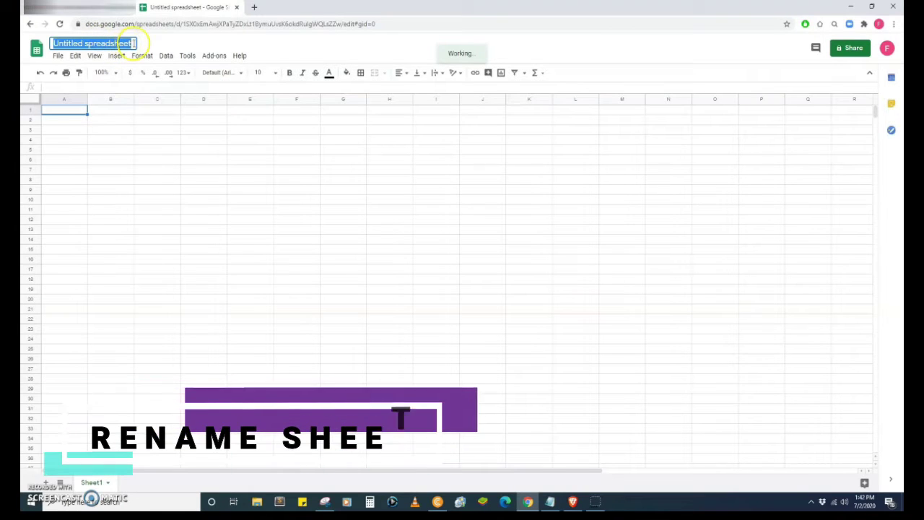
{"action": "type", "text": "Student Attendance"}
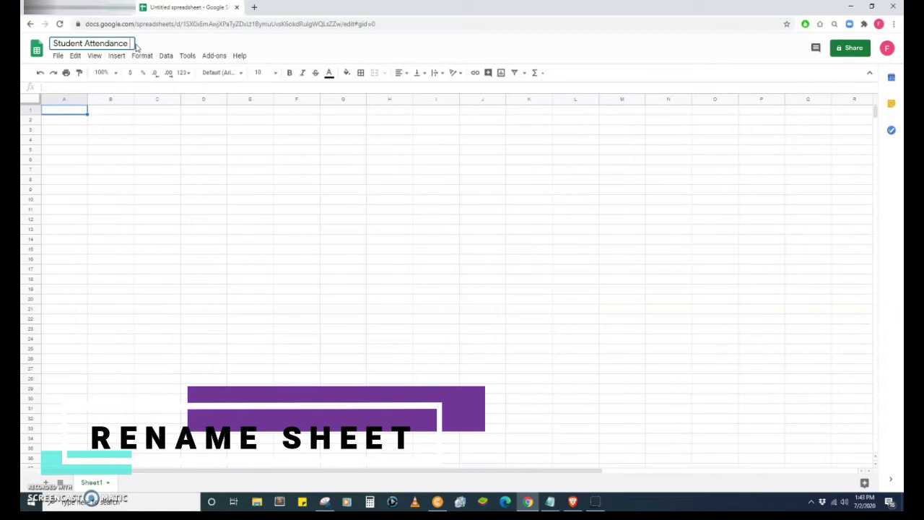
{"action": "type", "text": "Sh"}
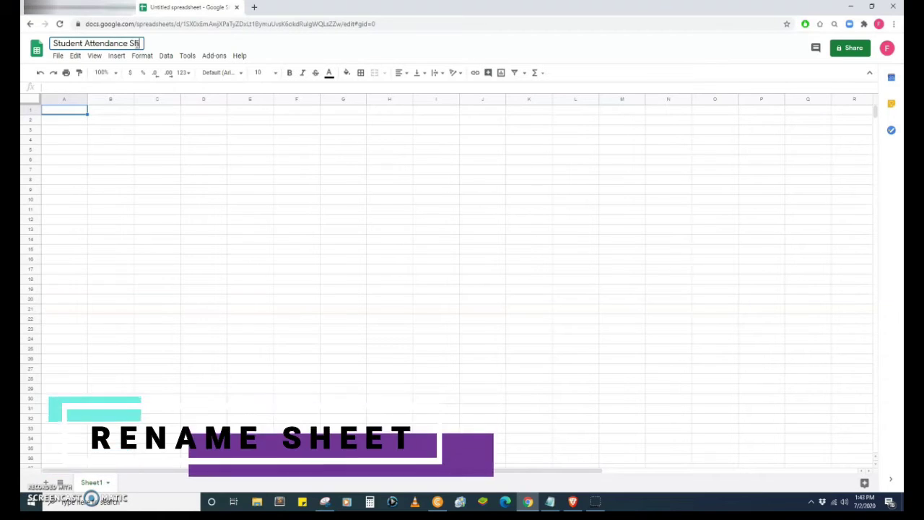
{"action": "type", "text": "eet"}
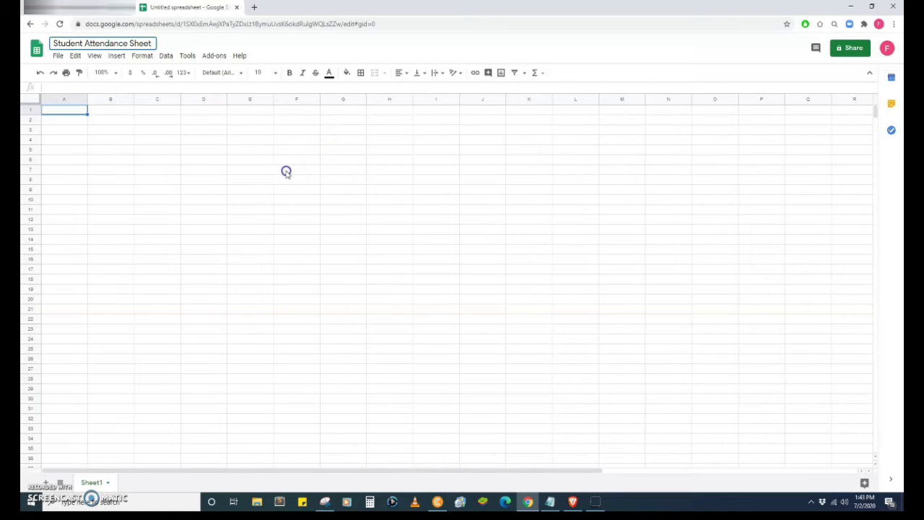
{"action": "left_click", "coordinate": [286, 171]}
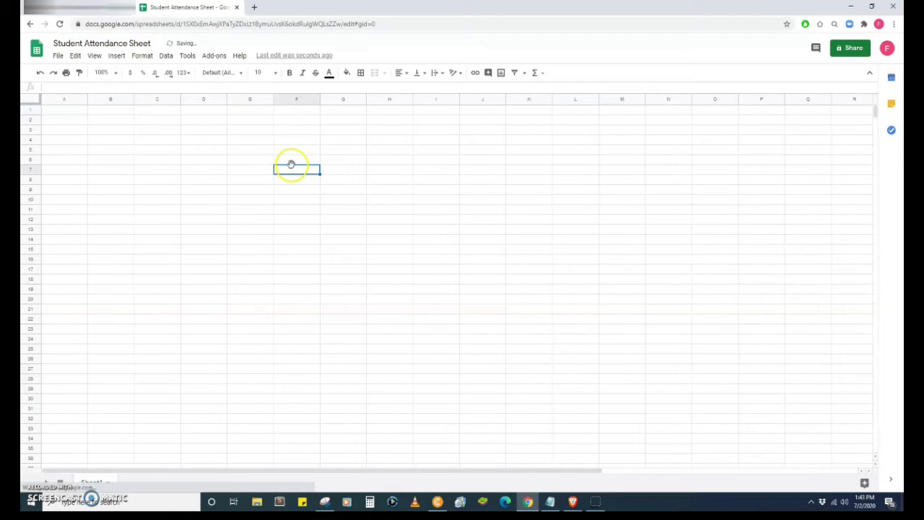
{"action": "left_click", "coordinate": [187, 58]}
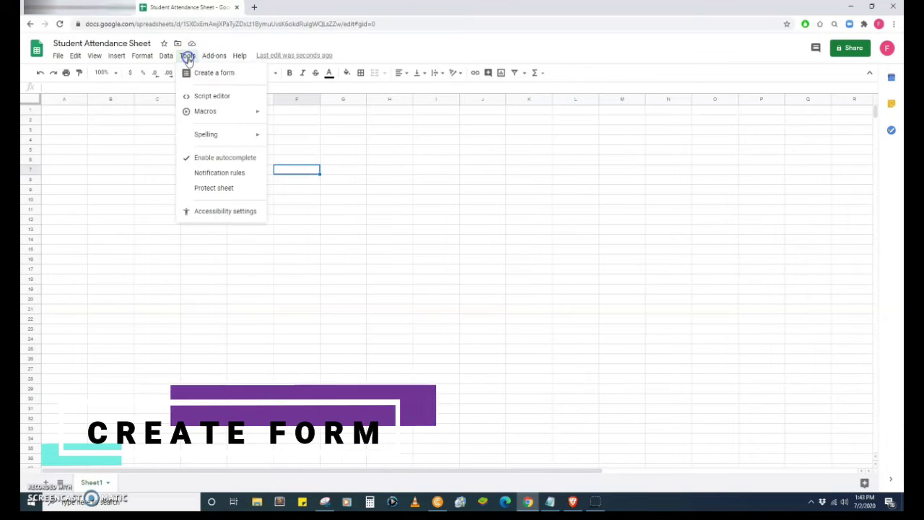
{"action": "left_click", "coordinate": [220, 74]}
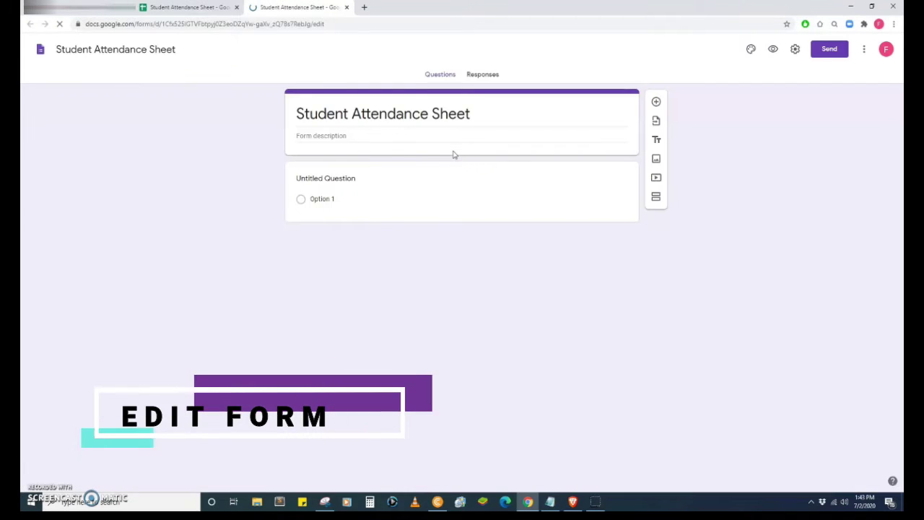
- Retitle the form heading to 'Online Student Attendance Form'
{"action": "left_click", "coordinate": [386, 113]}
{"action": "left_click", "coordinate": [387, 114]}
{"action": "left_click", "coordinate": [487, 113]}
{"action": "type", "text": "Form"}
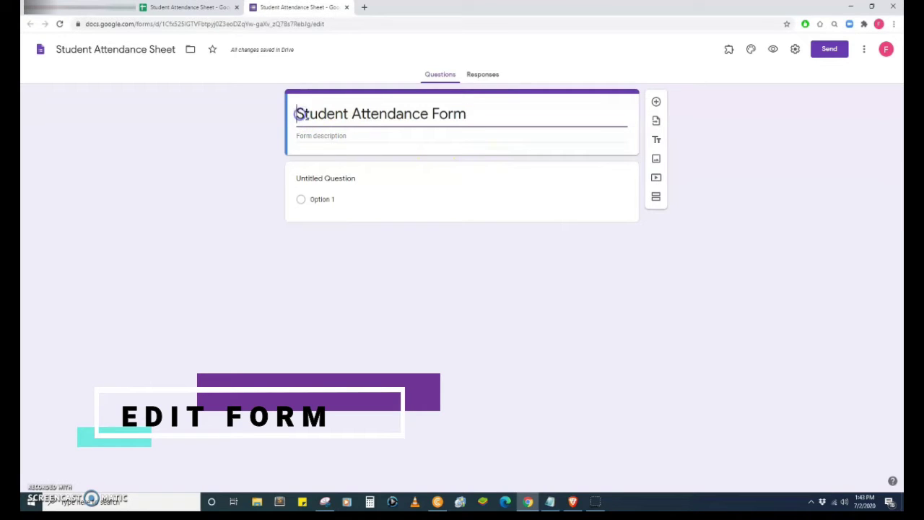
{"action": "type", "text": "Online"}
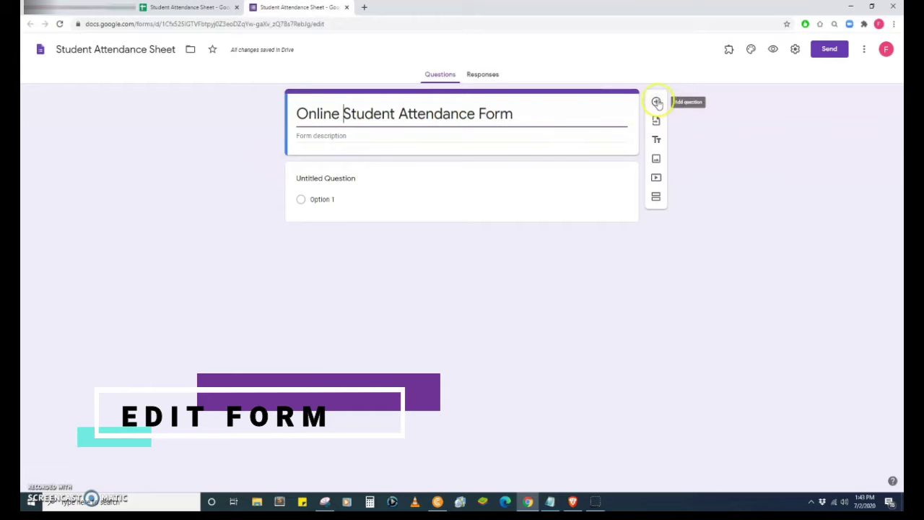
{"action": "left_click", "coordinate": [462, 167]}
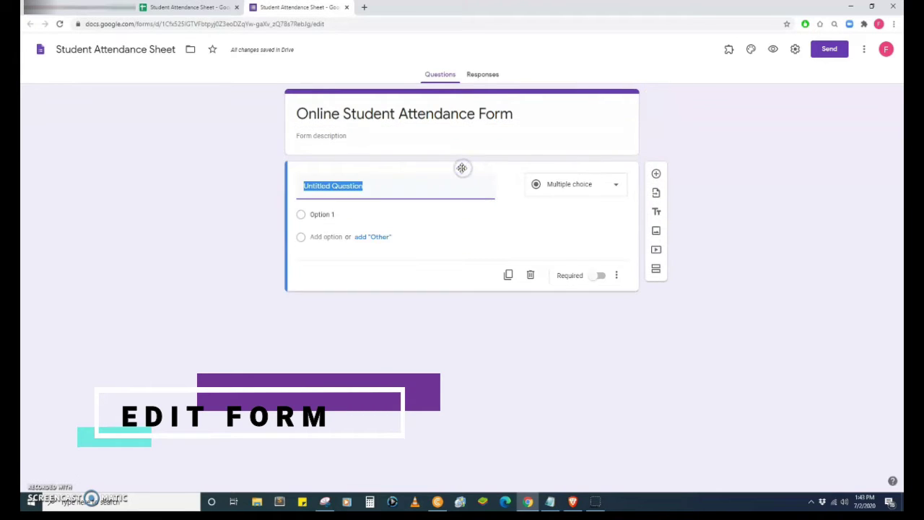
- Make the first question a required short-answer 'FullName (Lastname,Firstname, MI)' and add another question
{"action": "left_click", "coordinate": [582, 189]}
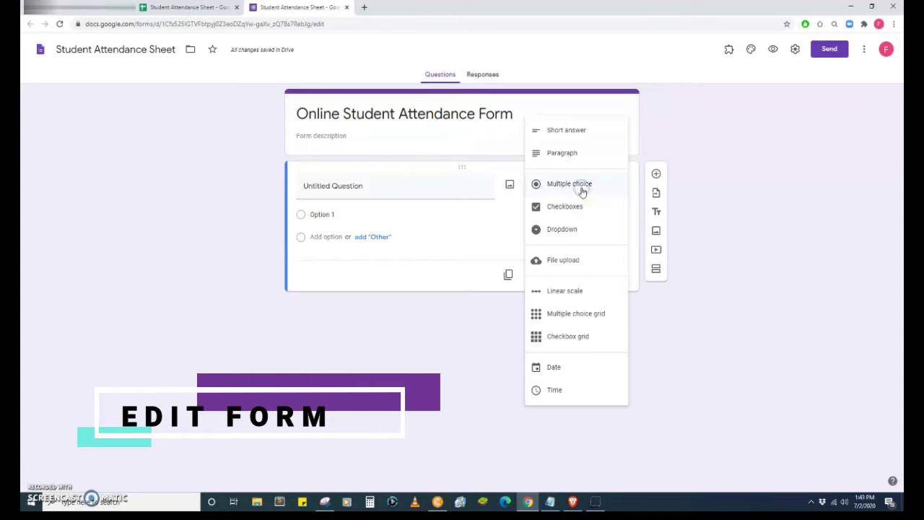
{"action": "left_click", "coordinate": [571, 134]}
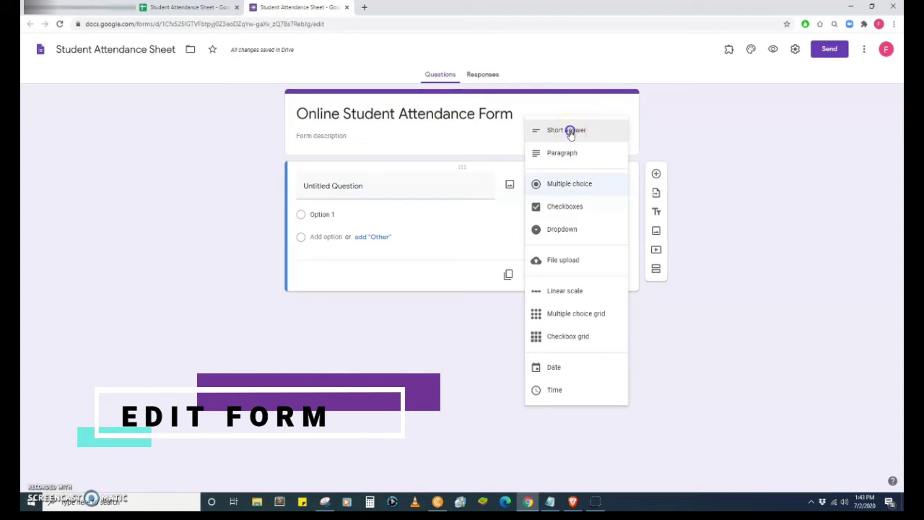
{"action": "left_click", "coordinate": [351, 187]}
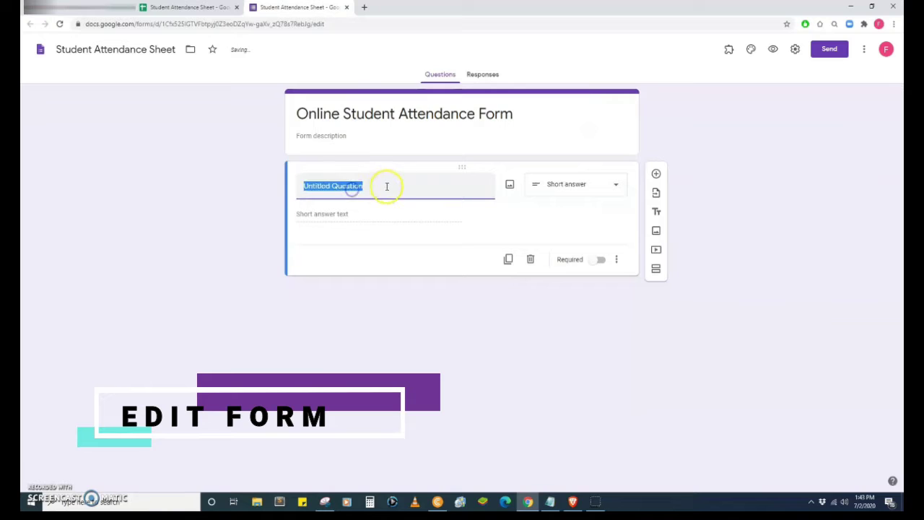
{"action": "type", "text": "Full"}
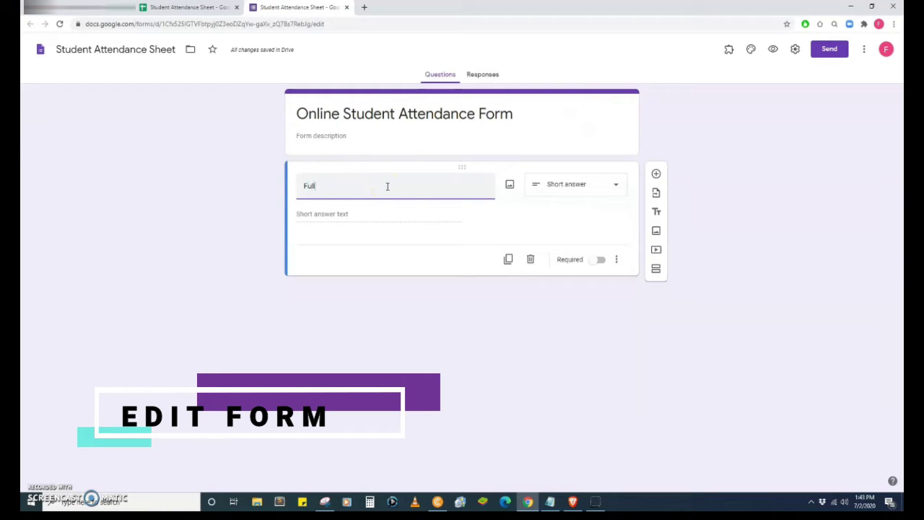
{"action": "type", "text": "a"}
{"action": "type", "text": "e"}
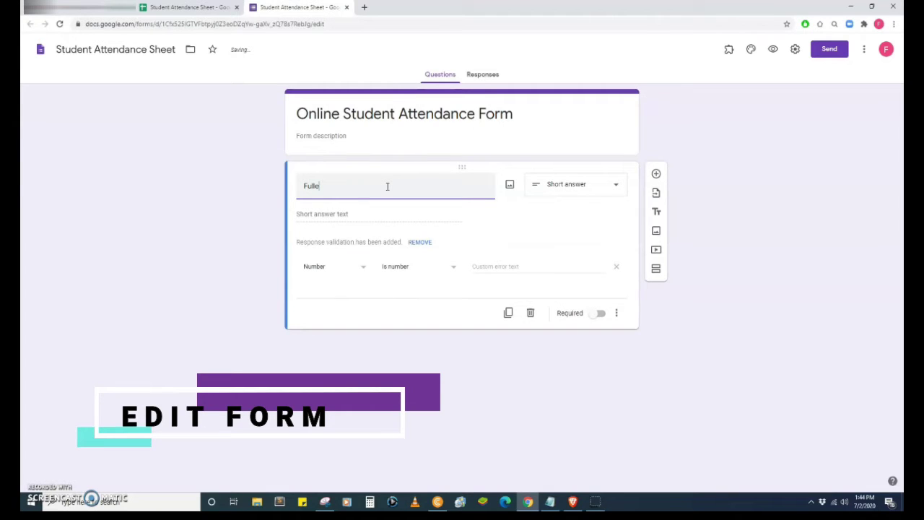
{"action": "type", "text": "me (Lastname,Firstname"}
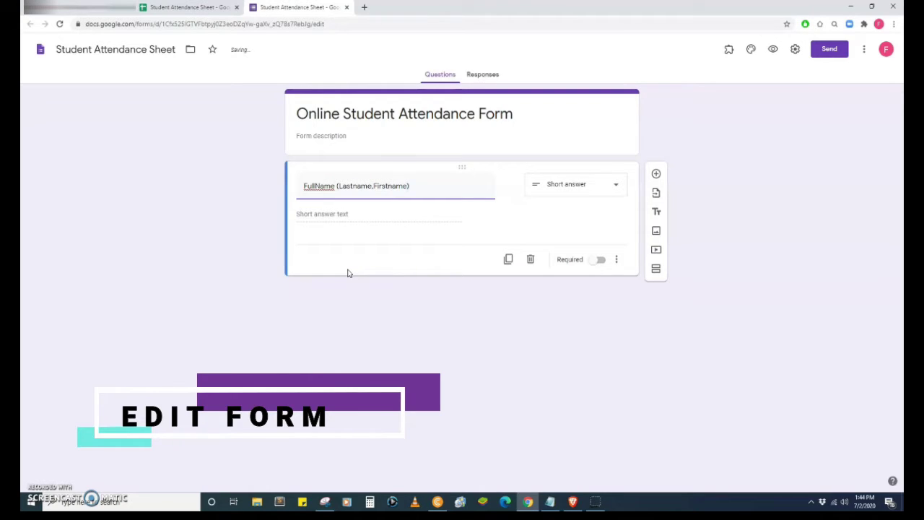
{"action": "type", "text": "MI"}
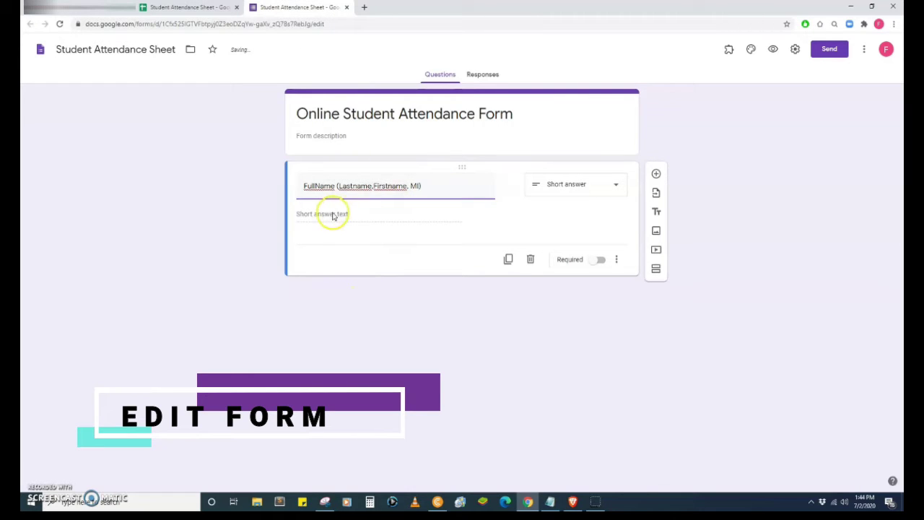
{"action": "left_click", "coordinate": [391, 209]}
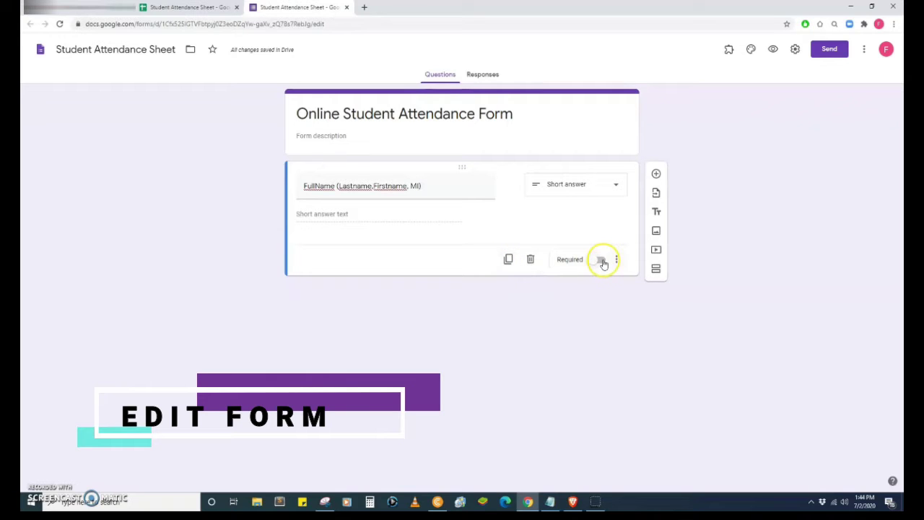
{"action": "left_click", "coordinate": [602, 261]}
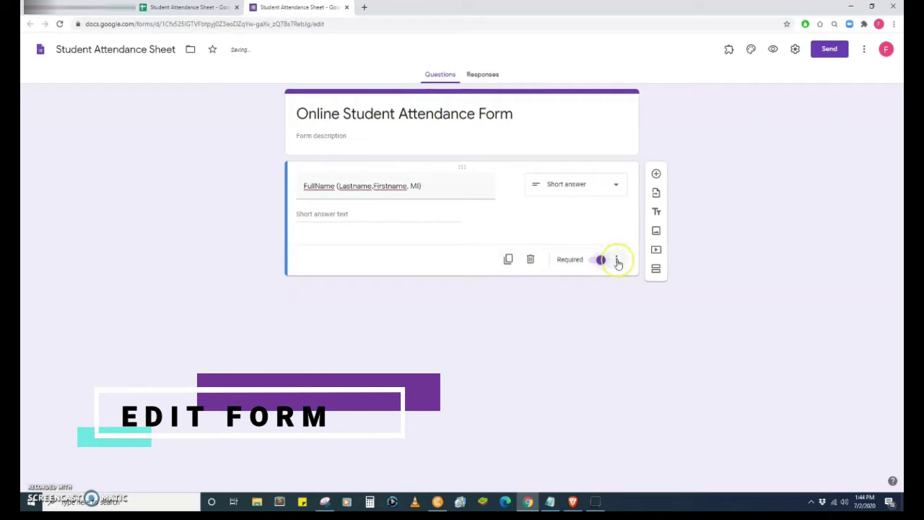
{"action": "left_click", "coordinate": [544, 226]}
- Add a new multiple-choice question titled 'Subject'
{"action": "left_click", "coordinate": [656, 173]}
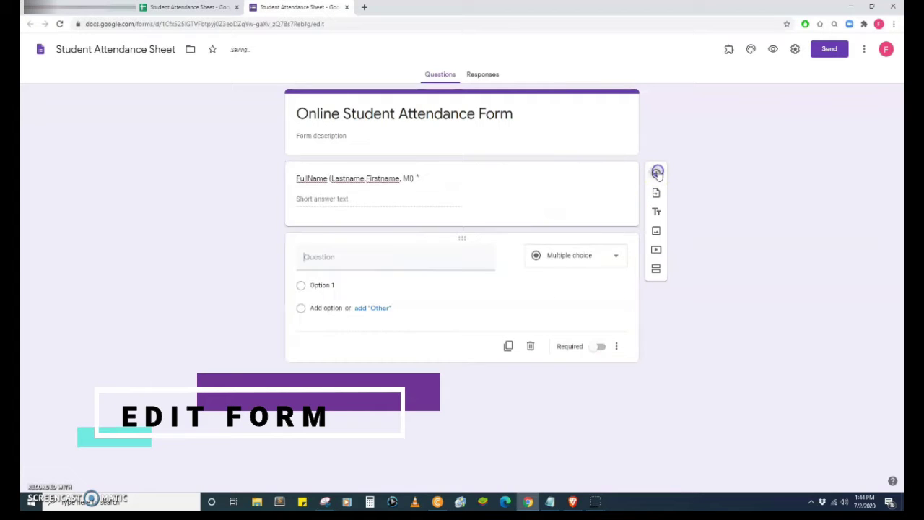
{"action": "left_click", "coordinate": [547, 203]}
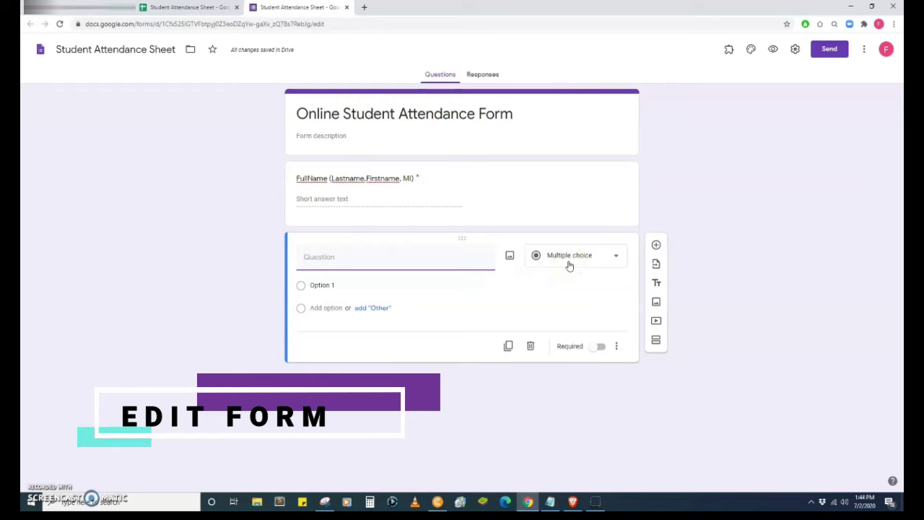
{"action": "left_click", "coordinate": [344, 262]}
{"action": "type", "text": "Subject"}
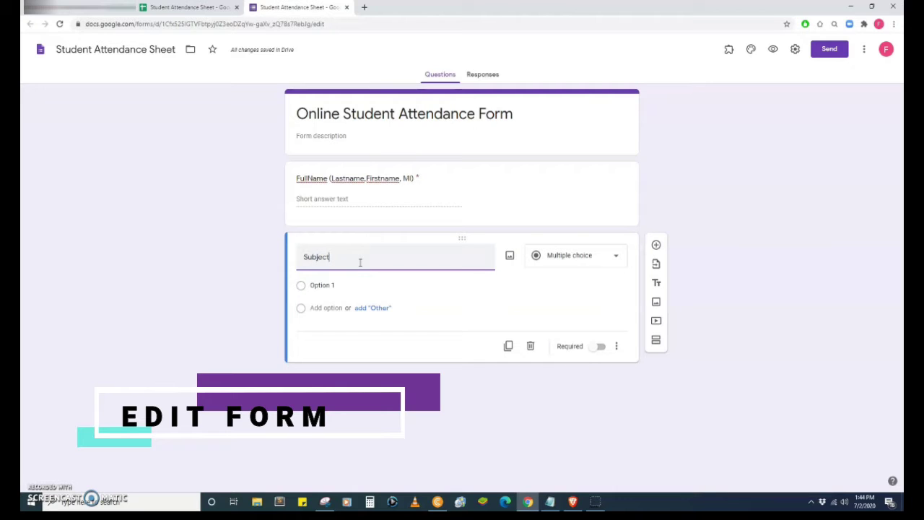
{"action": "left_click", "coordinate": [564, 260]}
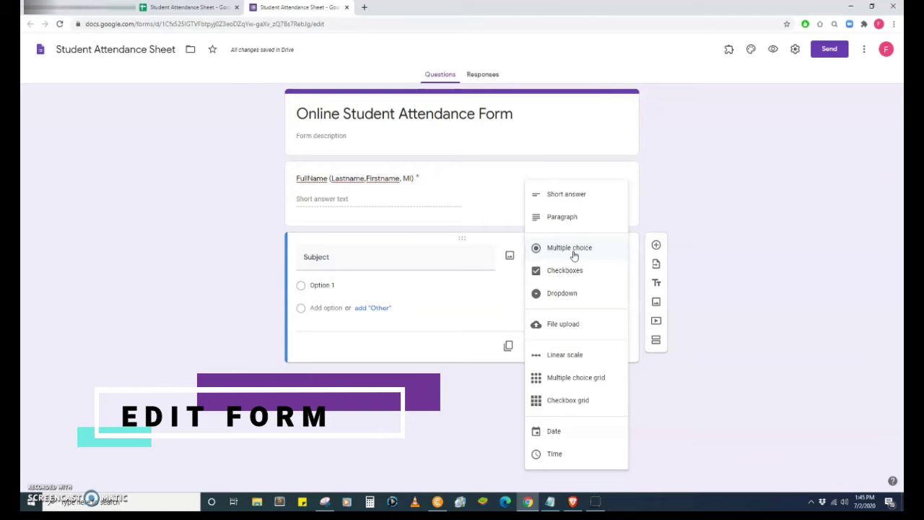
{"action": "left_click", "coordinate": [574, 253]}
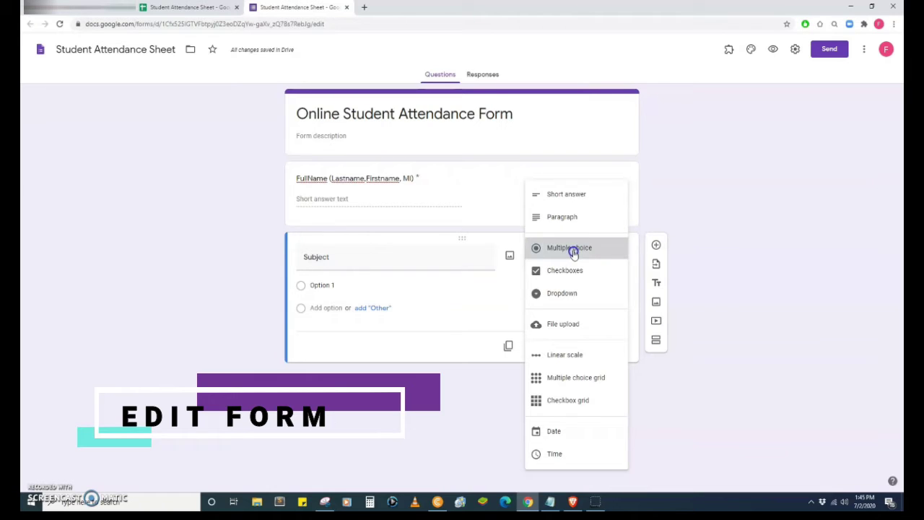
- Enter Subject choices English, Mathematics and Science and Health, plus an Other option
{"action": "left_click", "coordinate": [318, 285]}
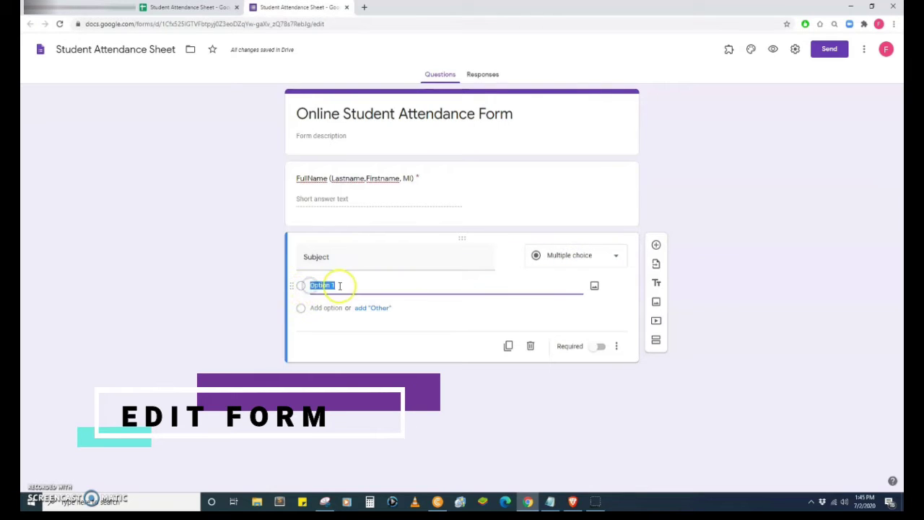
{"action": "left_click", "coordinate": [337, 285]}
{"action": "left_click_drag", "start_coordinate": [329, 285], "coordinate": [306, 286]}
{"action": "type", "text": "E"}
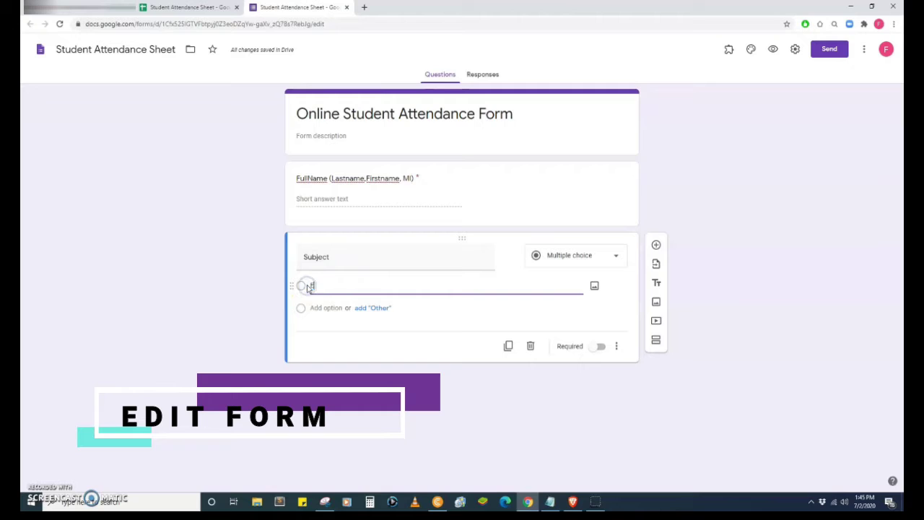
{"action": "type", "text": "nglish"}
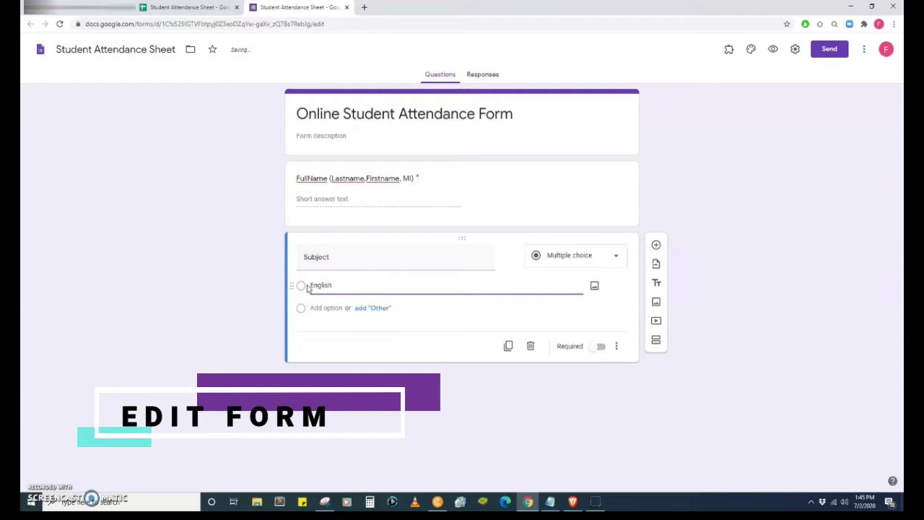
{"action": "left_click", "coordinate": [310, 310]}
{"action": "left_click", "coordinate": [372, 308]}
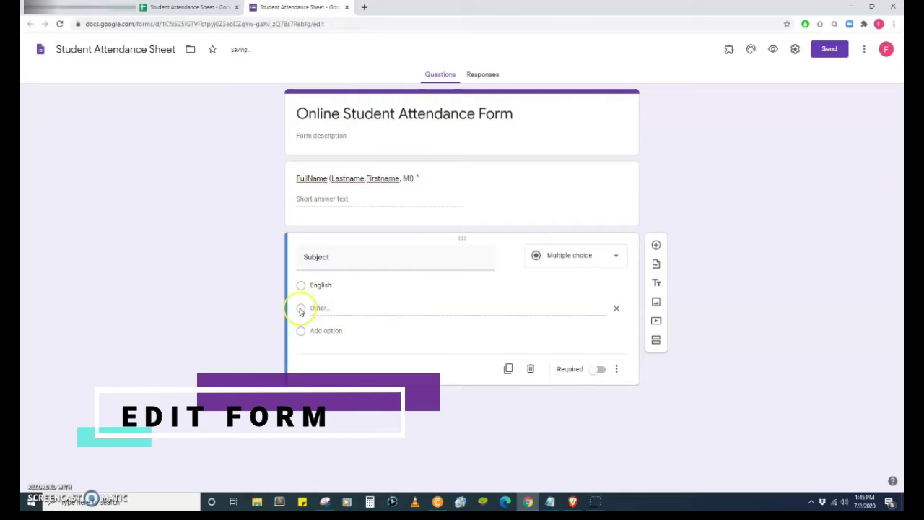
{"action": "left_click", "coordinate": [330, 330]}
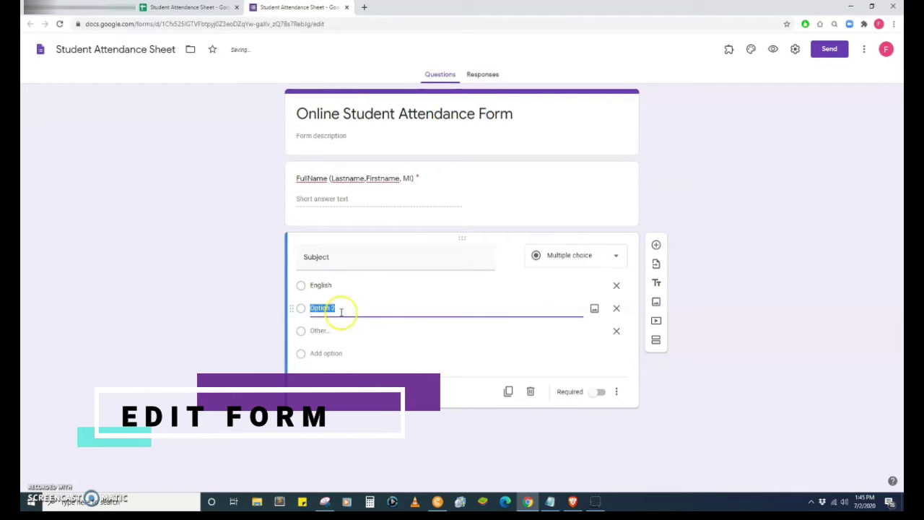
{"action": "type", "text": "Math"}
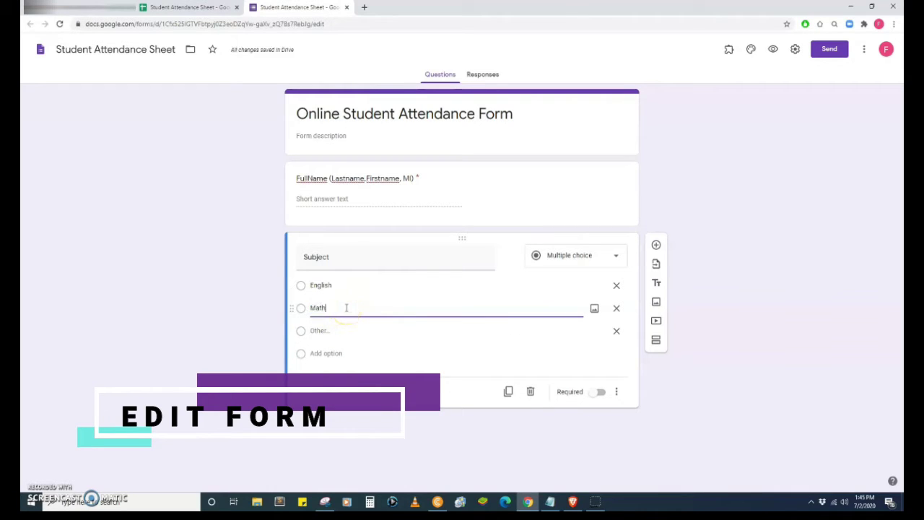
{"action": "type", "text": "ematic"}
{"action": "type", "text": "s"}
{"action": "left_click", "coordinate": [326, 330]}
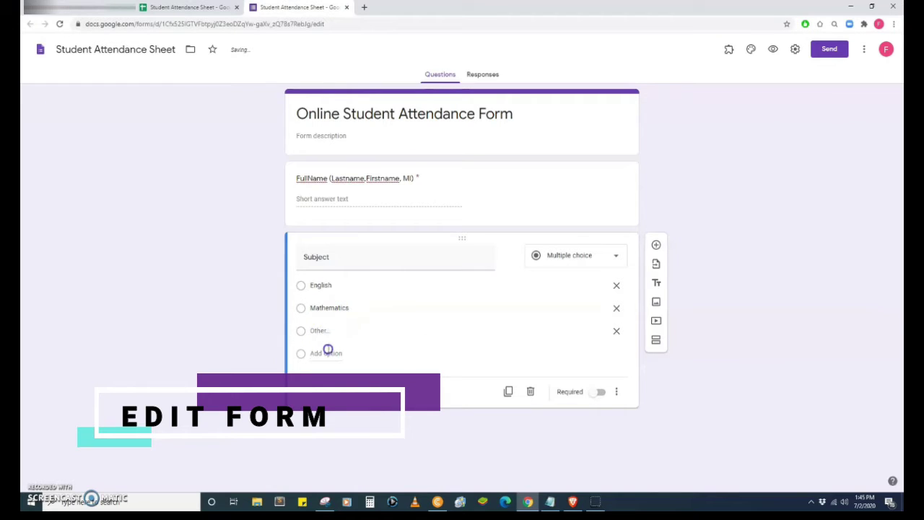
{"action": "left_click", "coordinate": [325, 353]}
{"action": "type", "text": "Sc"}
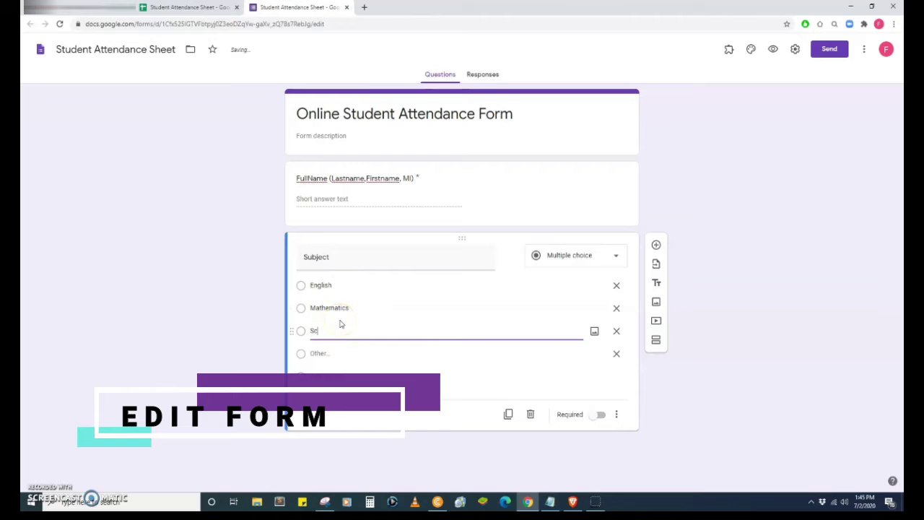
{"action": "type", "text": "ience "}
{"action": "type", "text": "and Heal"}
{"action": "type", "text": "th"}
- Add Filipino and PE choices and mark the Subject question required
{"action": "left_click", "coordinate": [330, 362]}
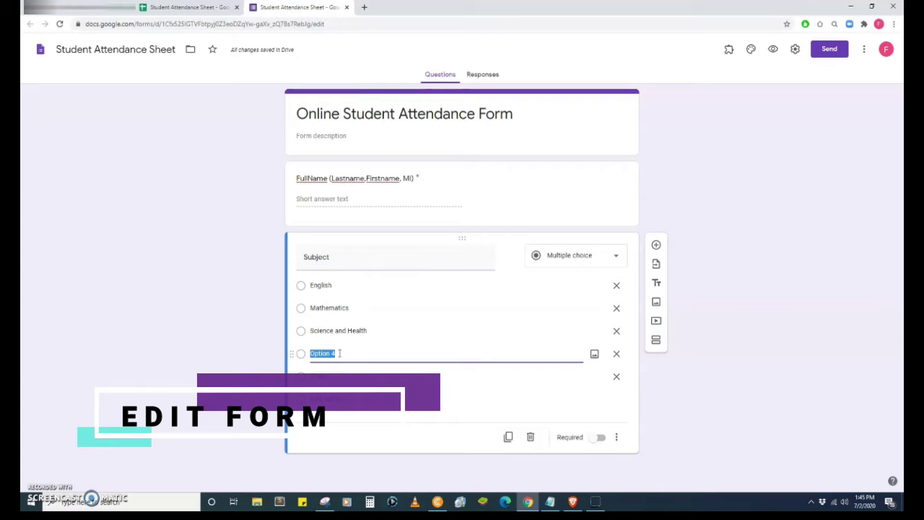
{"action": "type", "text": "Filipino"}
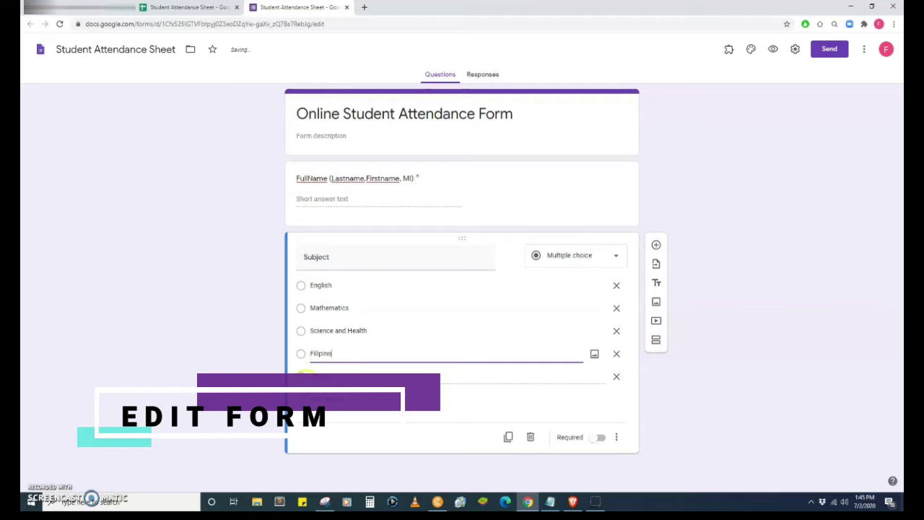
{"action": "left_click", "coordinate": [326, 374]}
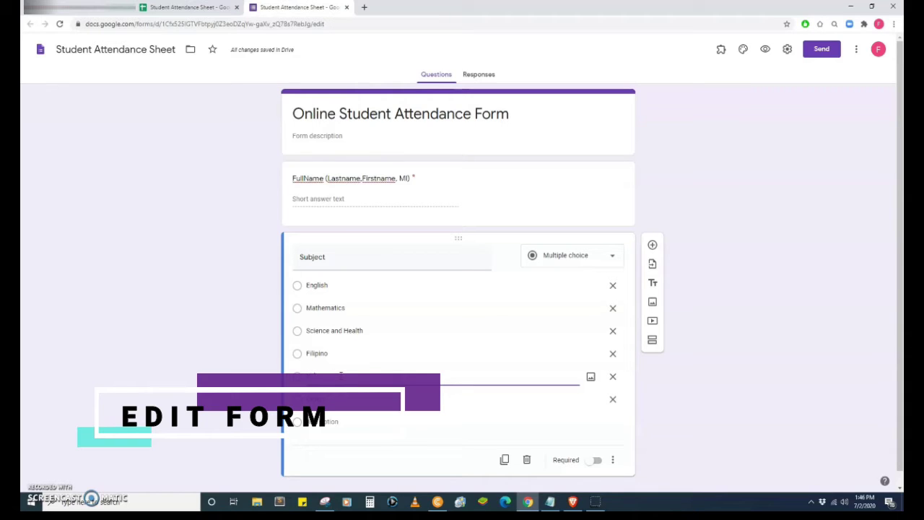
{"action": "left_click", "coordinate": [386, 370]}
{"action": "left_click", "coordinate": [340, 403]}
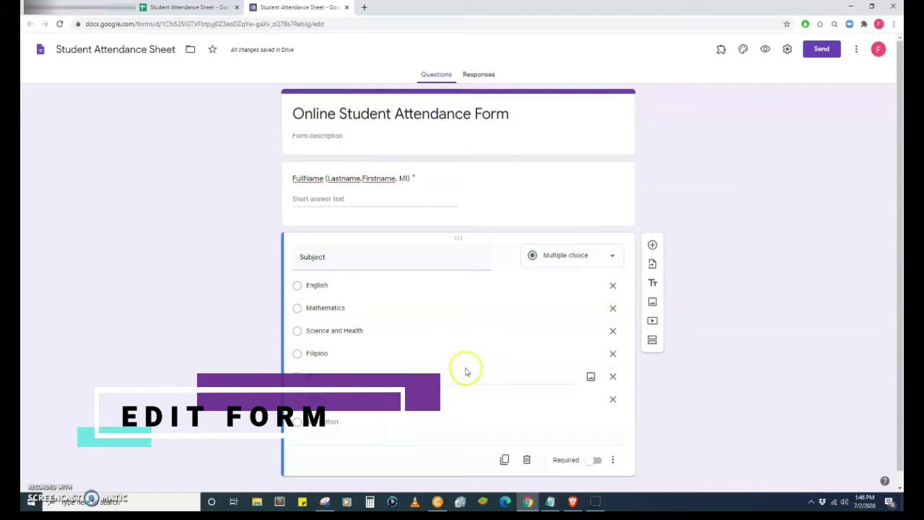
{"action": "left_click", "coordinate": [596, 459]}
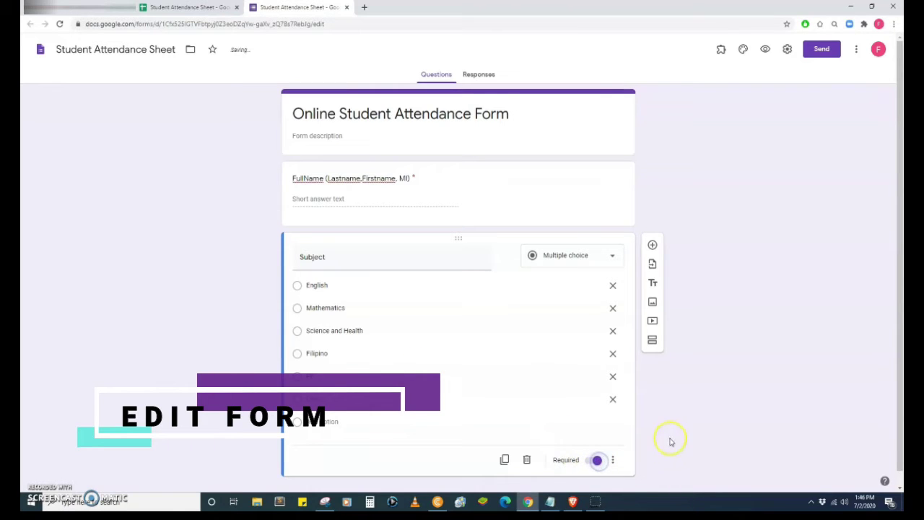
{"action": "scroll", "coordinate": [532, 330], "scroll_direction": "down", "scroll_amount": 1}
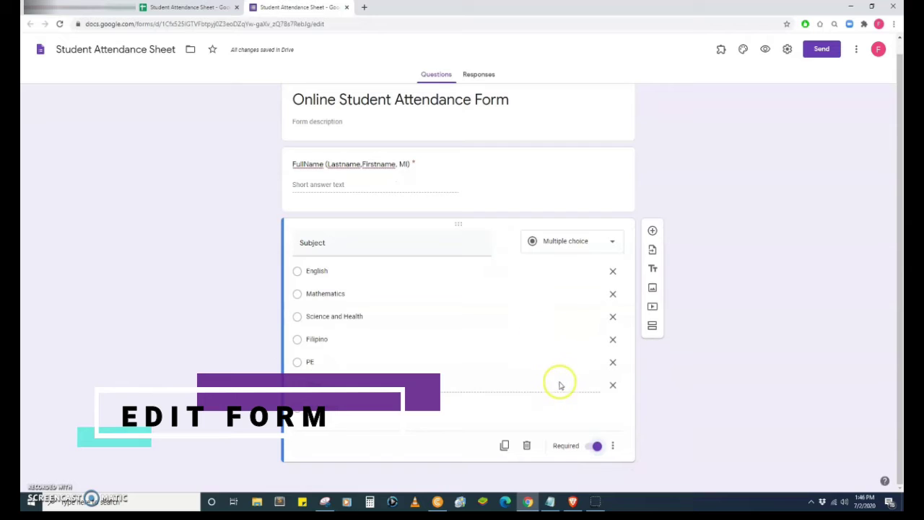
- Add a dropdown question titled 'Teacher Name' with a teacher's full name as Option 1
{"action": "left_click", "coordinate": [652, 231]}
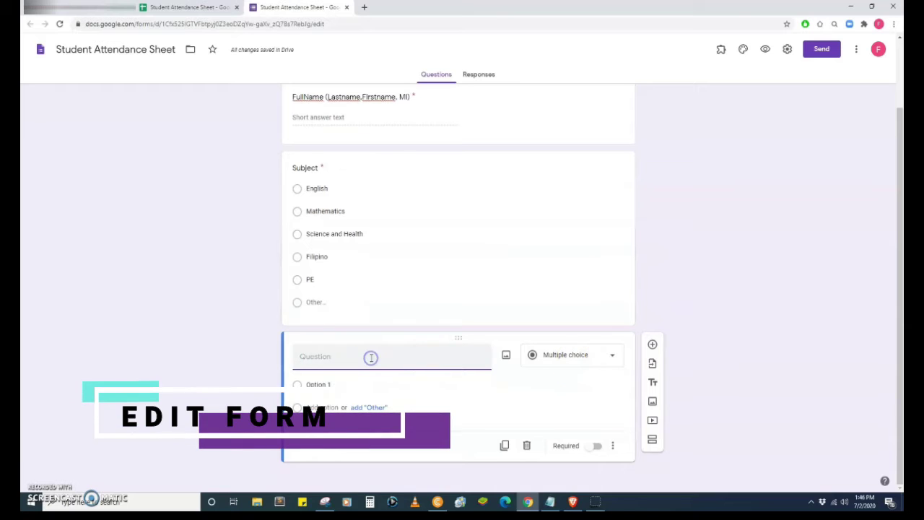
{"action": "left_click", "coordinate": [610, 361]}
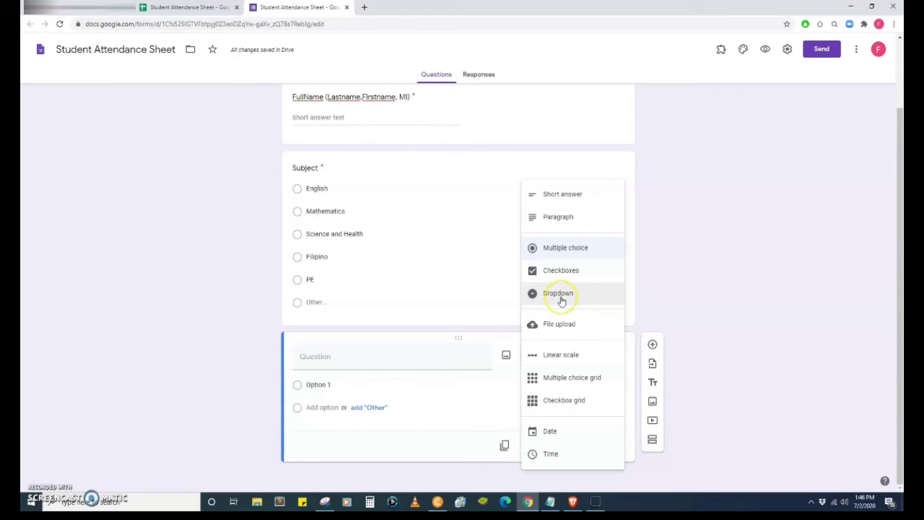
{"action": "left_click", "coordinate": [561, 300]}
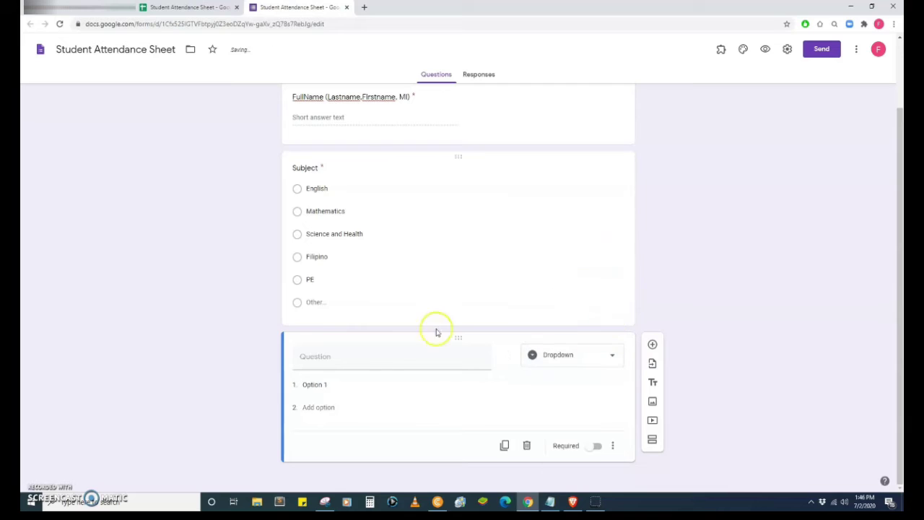
{"action": "left_click", "coordinate": [375, 362]}
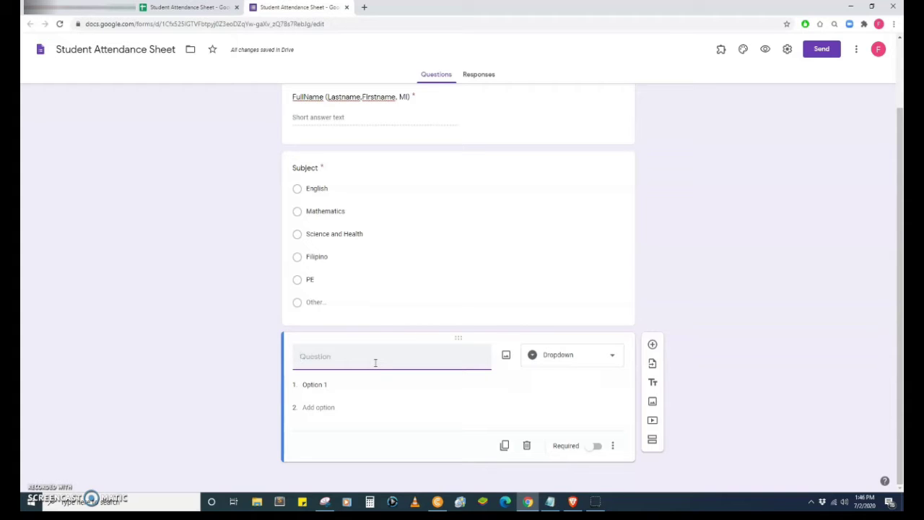
{"action": "type", "text": "Tea"}
{"action": "type", "text": "cher Na"}
{"action": "type", "text": "me"}
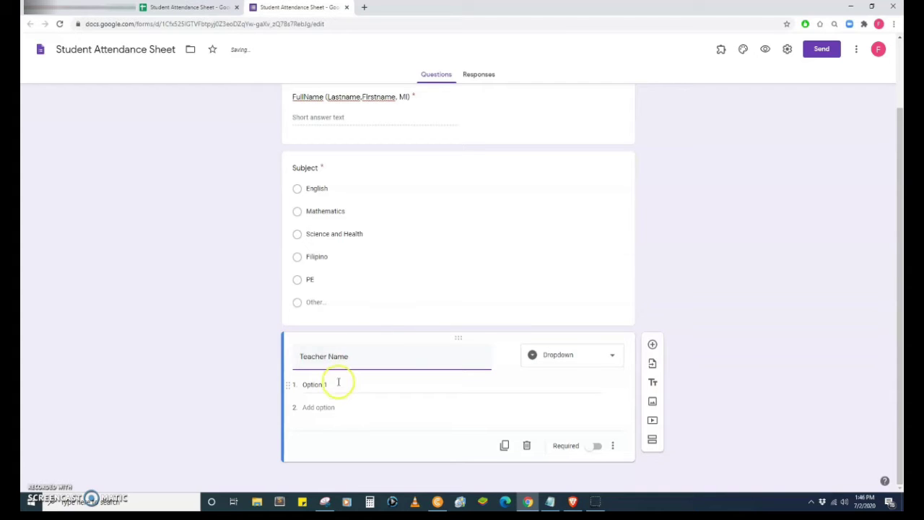
{"action": "left_click", "coordinate": [334, 384]}
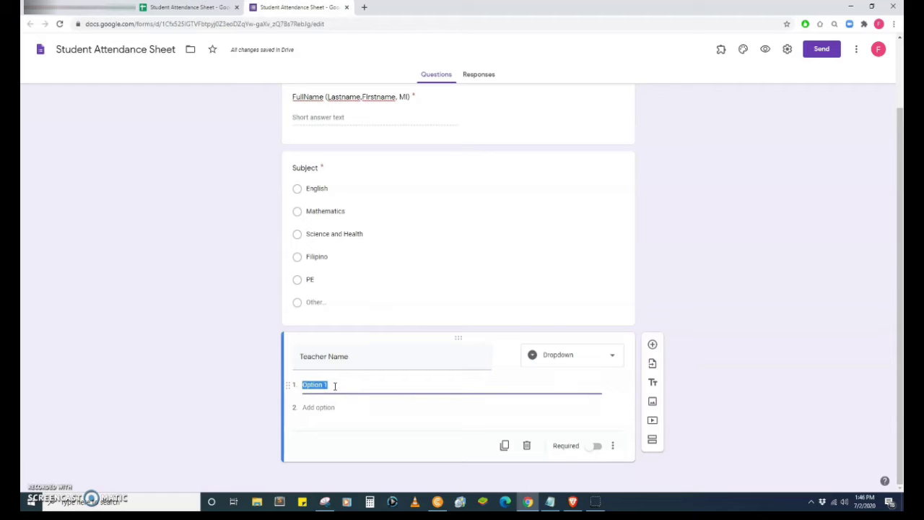
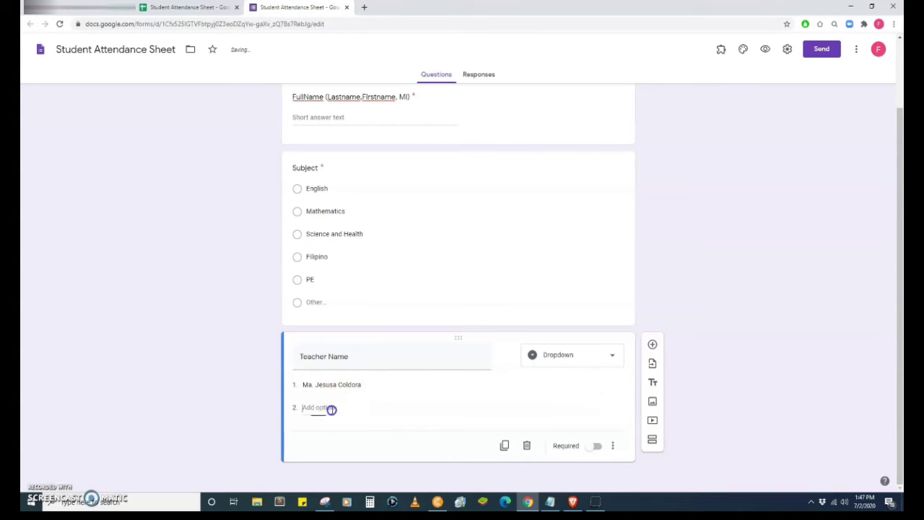
- Fill Teacher Name options 2, 3 and 4 with teachers' full names, fixing a misspelling
{"action": "left_click", "coordinate": [329, 408]}
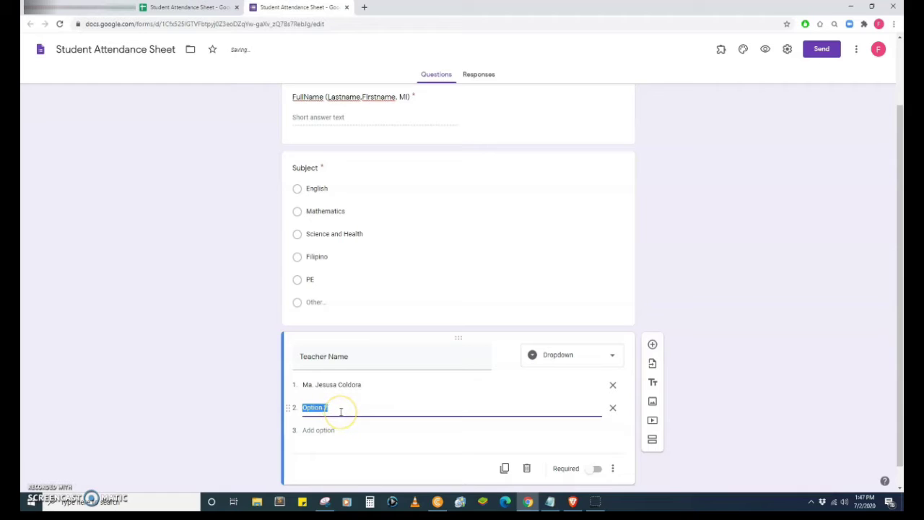
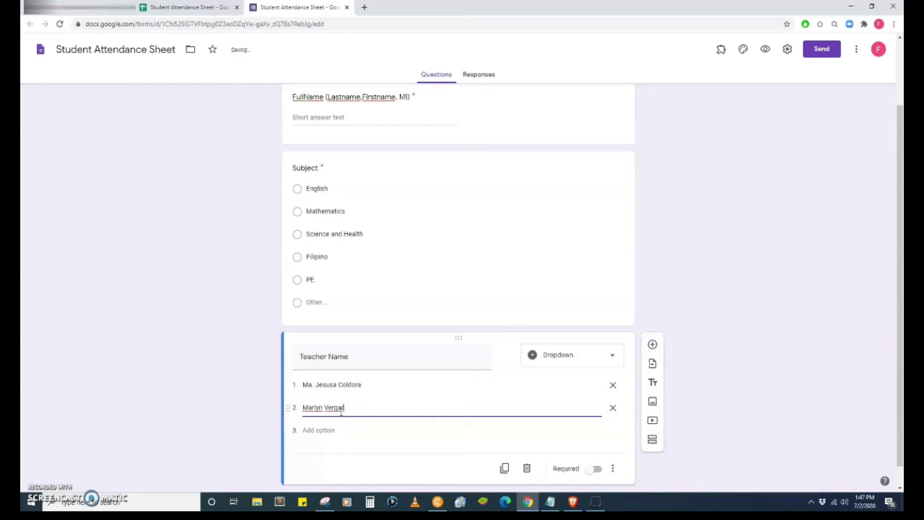
{"action": "left_click", "coordinate": [323, 432]}
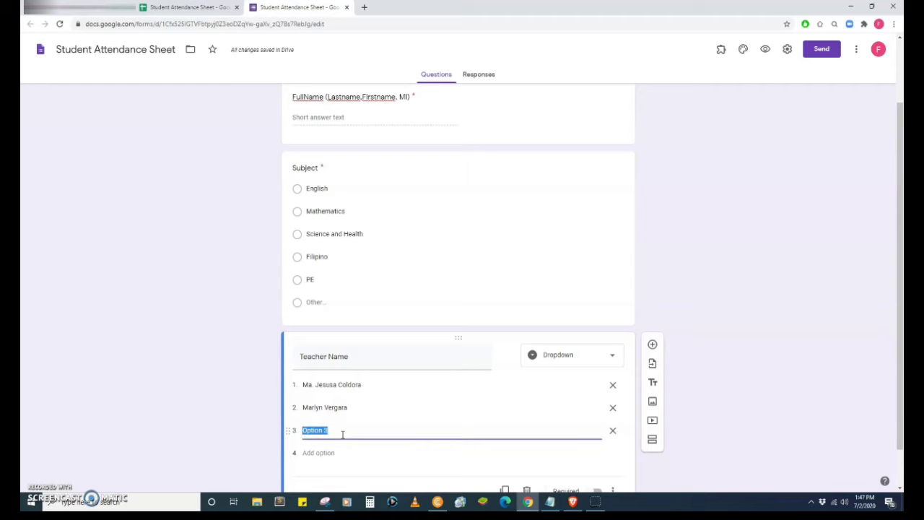
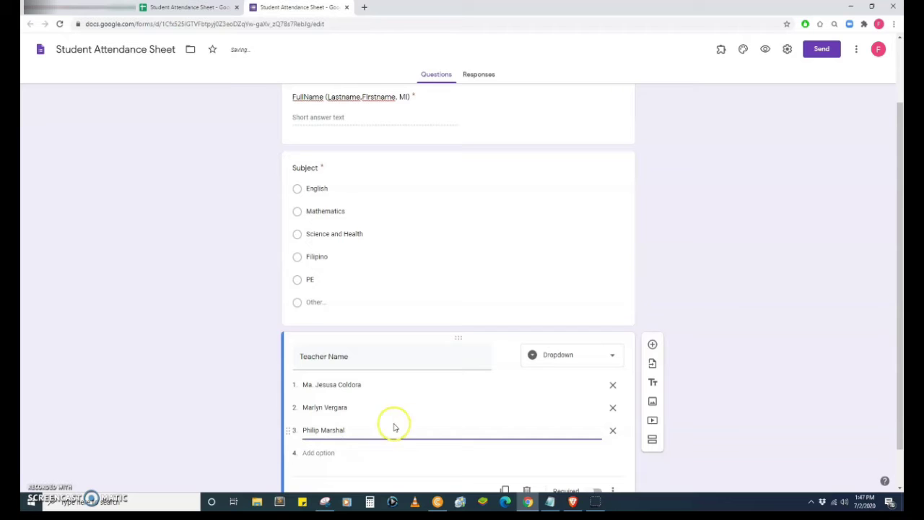
{"action": "scroll", "coordinate": [383, 419], "scroll_direction": "down", "scroll_amount": 1}
{"action": "left_click", "coordinate": [316, 410]}
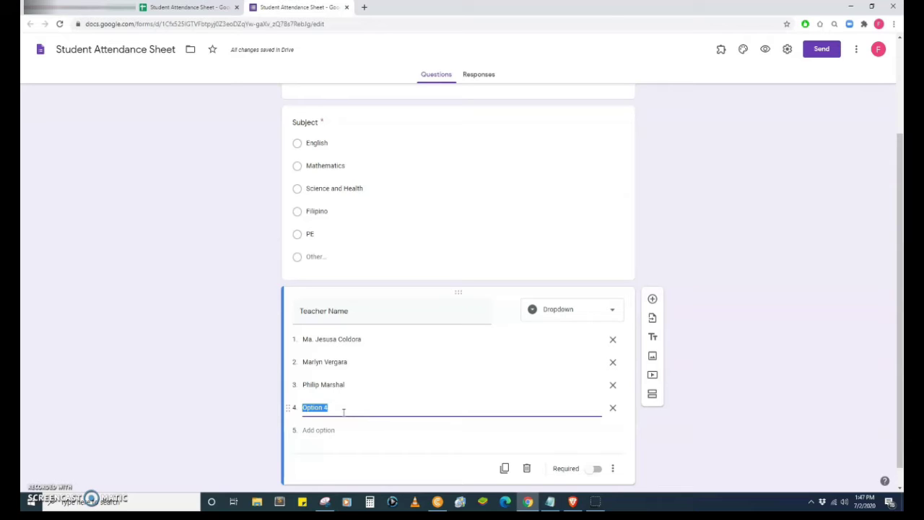
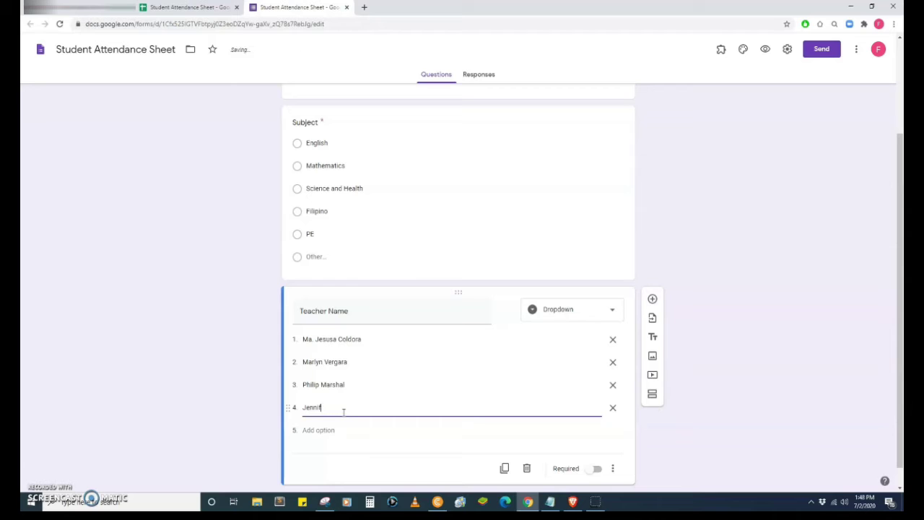
{"action": "scroll", "coordinate": [402, 392], "scroll_direction": "down", "scroll_amount": 1}
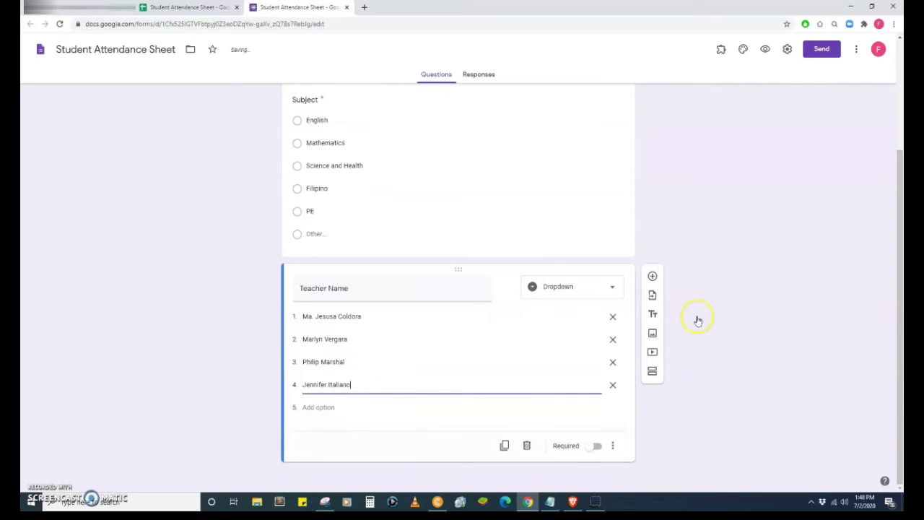
- Add a question titled 'Schedule', briefly trying Dropdown before keeping Multiple choice
{"action": "left_click", "coordinate": [652, 276]}
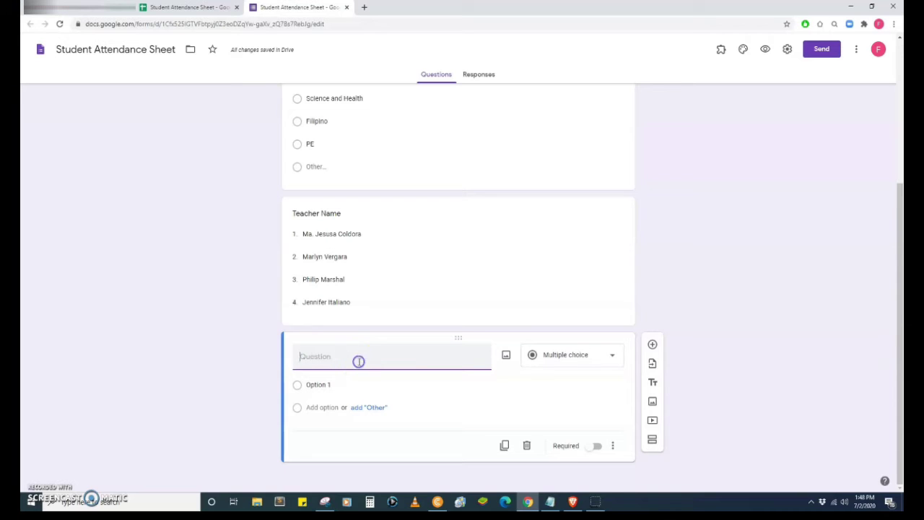
{"action": "type", "text": "Schedule"}
{"action": "left_click", "coordinate": [314, 384]}
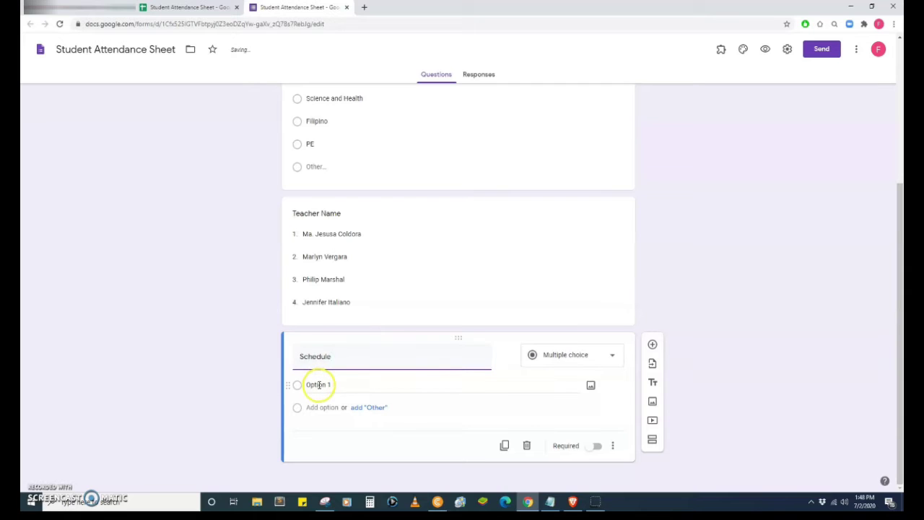
{"action": "left_click", "coordinate": [567, 357]}
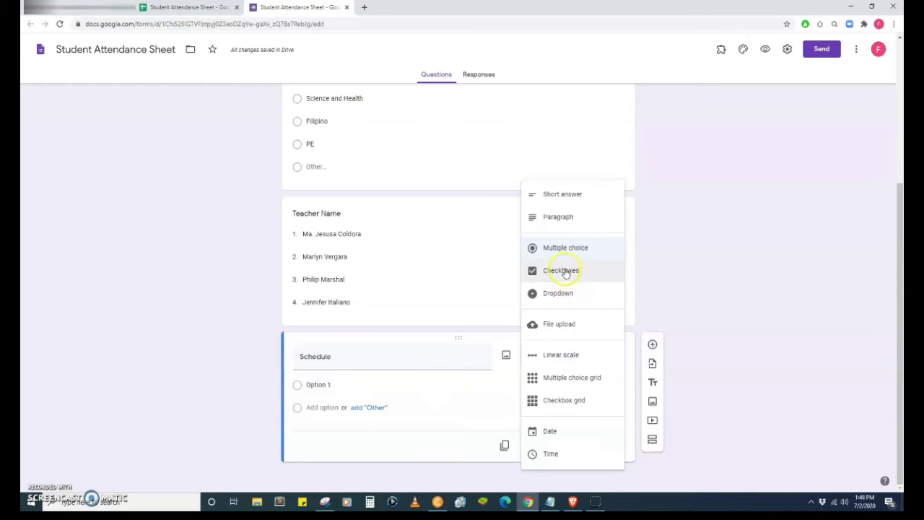
{"action": "left_click", "coordinate": [560, 292]}
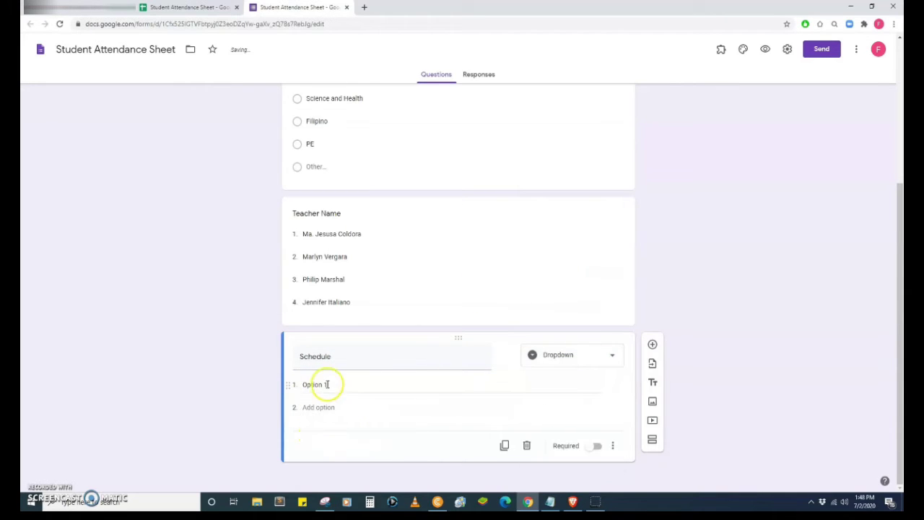
{"action": "left_click", "coordinate": [354, 385]}
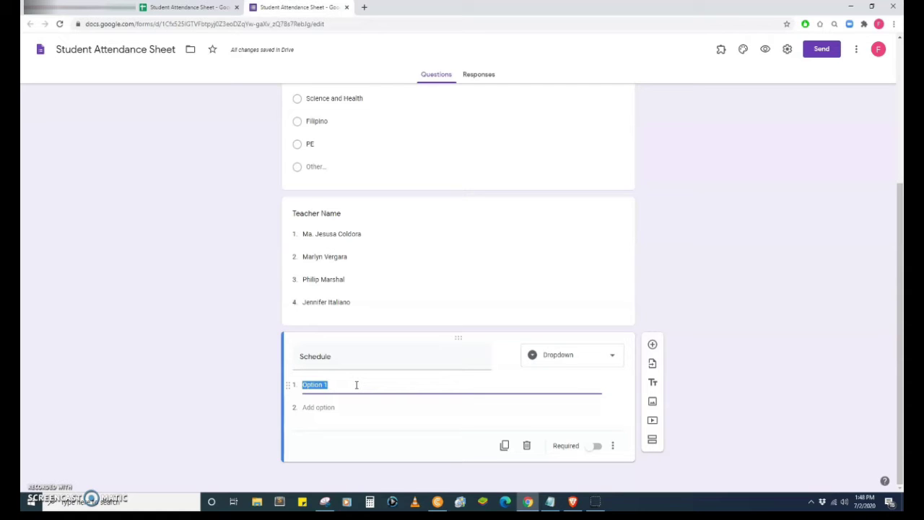
{"action": "left_click", "coordinate": [559, 357]}
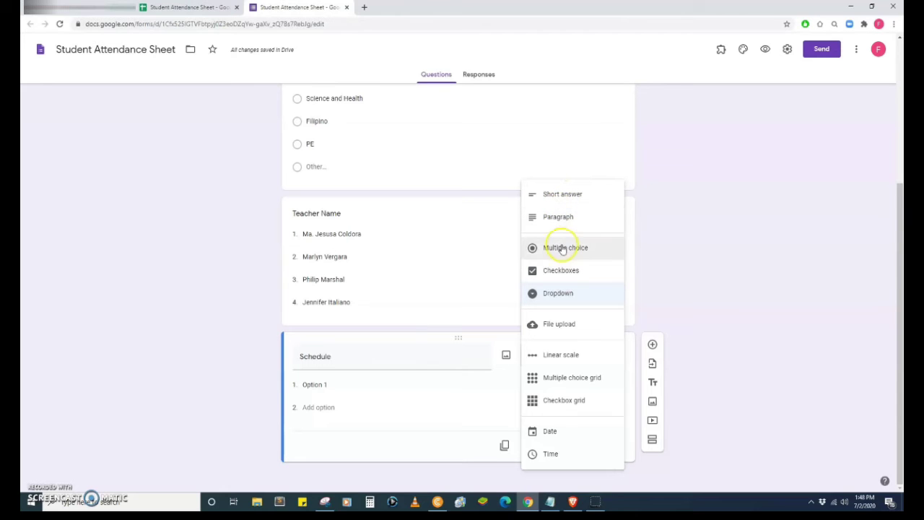
{"action": "left_click", "coordinate": [563, 248]}
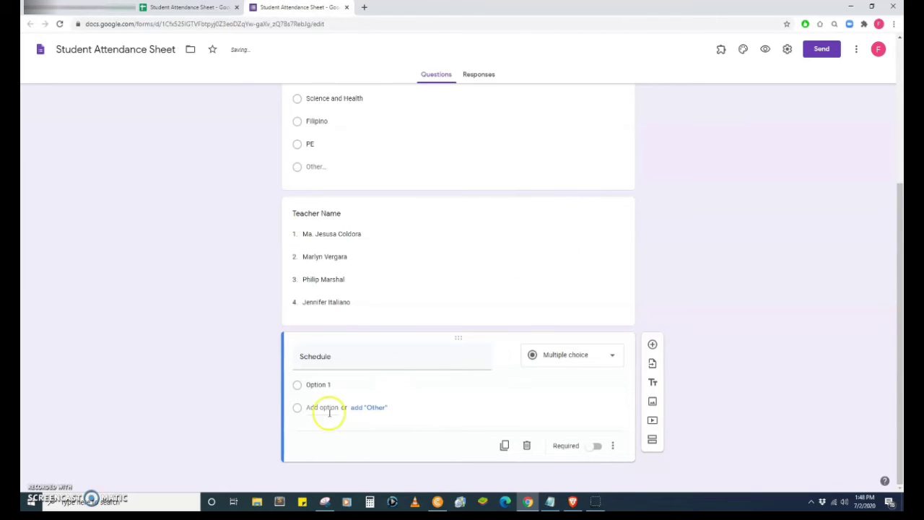
- Enter the first two Schedule time slots, starting with 8:00-10:00 AM, fixing typos
{"action": "left_click", "coordinate": [321, 384]}
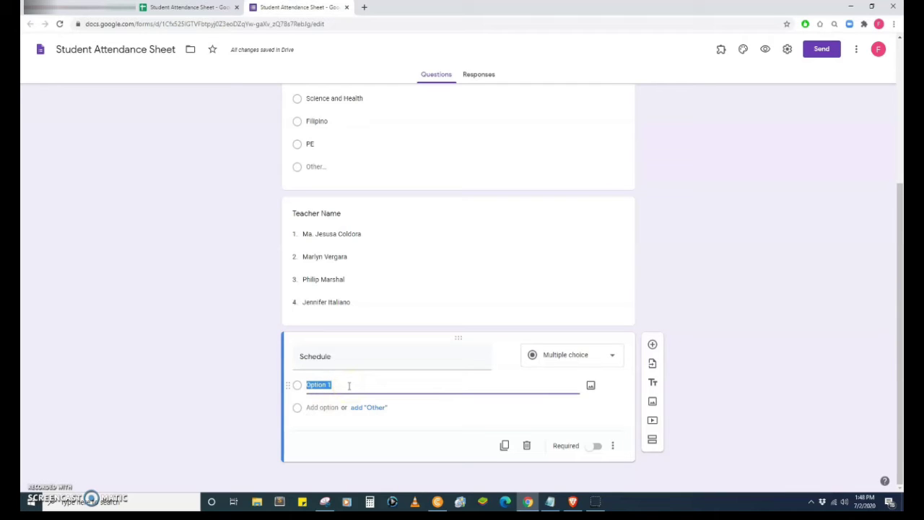
{"action": "type", "text": "8-10 Am"}
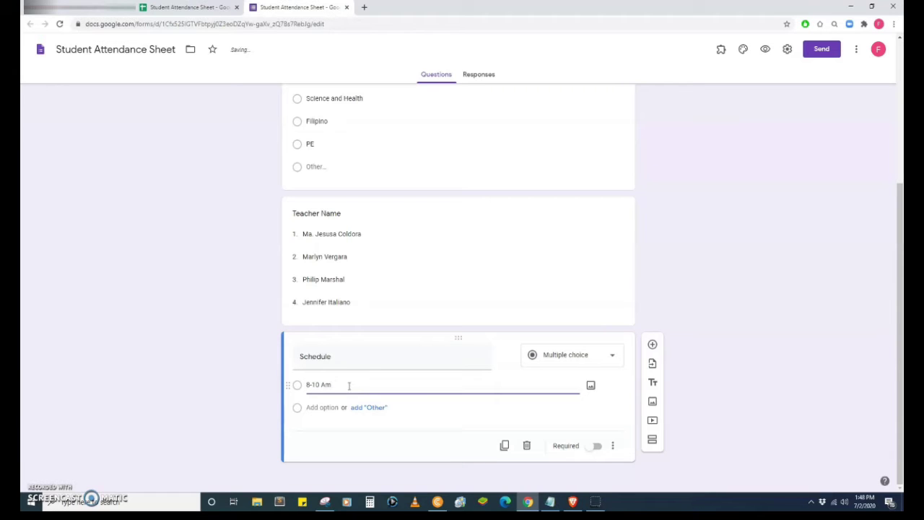
{"action": "left_click_drag", "start_coordinate": [356, 384], "coordinate": [310, 384]}
{"action": "type", "text": ":00"}
{"action": "left_click", "coordinate": [351, 384]}
{"action": "key", "text": "BackSpace"}
{"action": "left_click", "coordinate": [333, 407]}
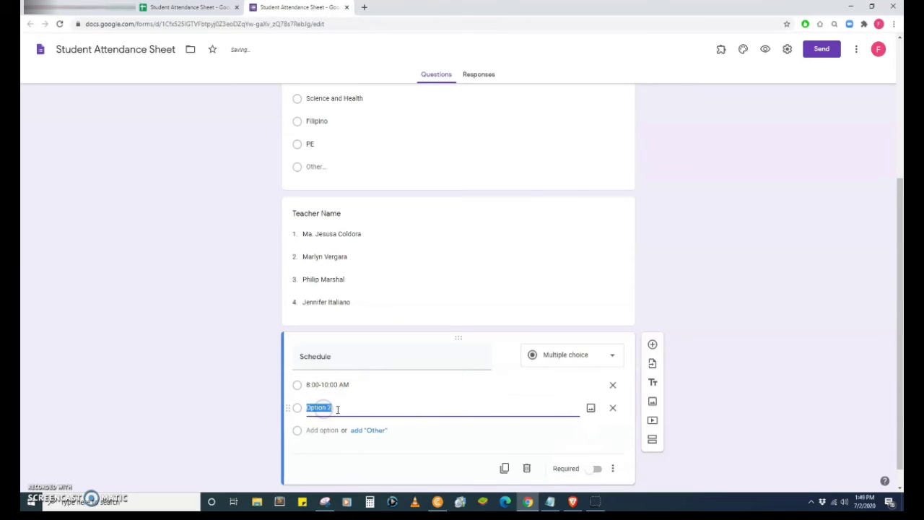
{"action": "left_click", "coordinate": [340, 409]}
{"action": "type", "text": "1"}
{"action": "key", "text": "BackSpace"}
{"action": "type", "text": "10:00"}
{"action": "type", "text": "-"}
{"action": "type", "text": "11"}
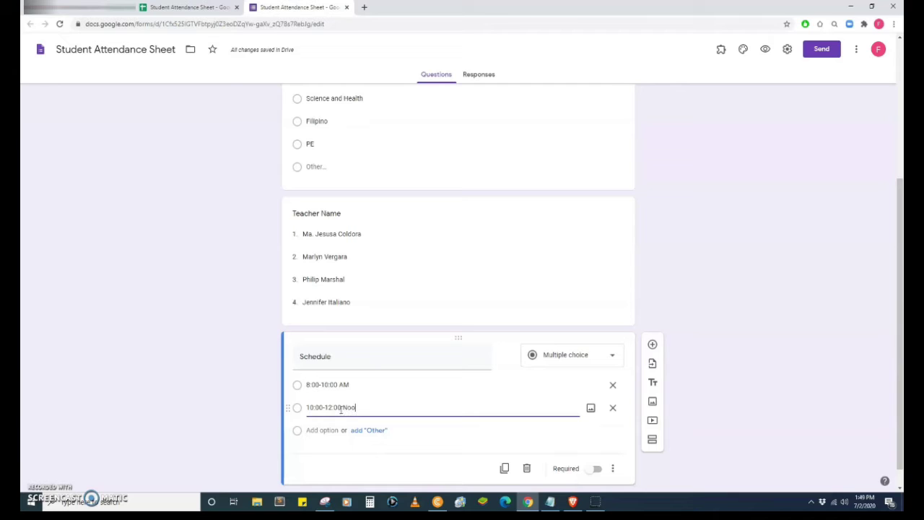
{"action": "key", "text": "BackSpace"}
{"action": "type", "text": "OON"}
- Add the 1:00 slot and the 3:00-5:00 PM slot, then mark Schedule required
{"action": "left_click", "coordinate": [325, 430]}
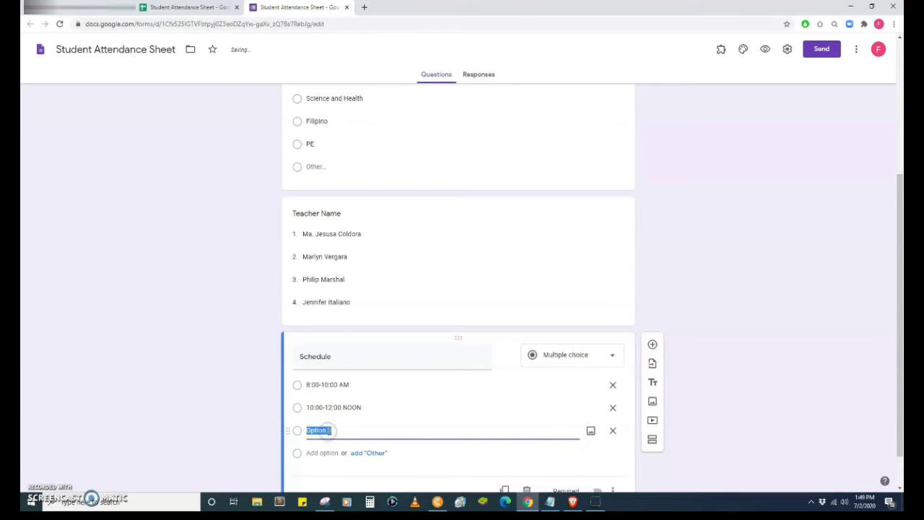
{"action": "type", "text": "1:00 "}
{"action": "type", "text": "- 3:00 PM"}
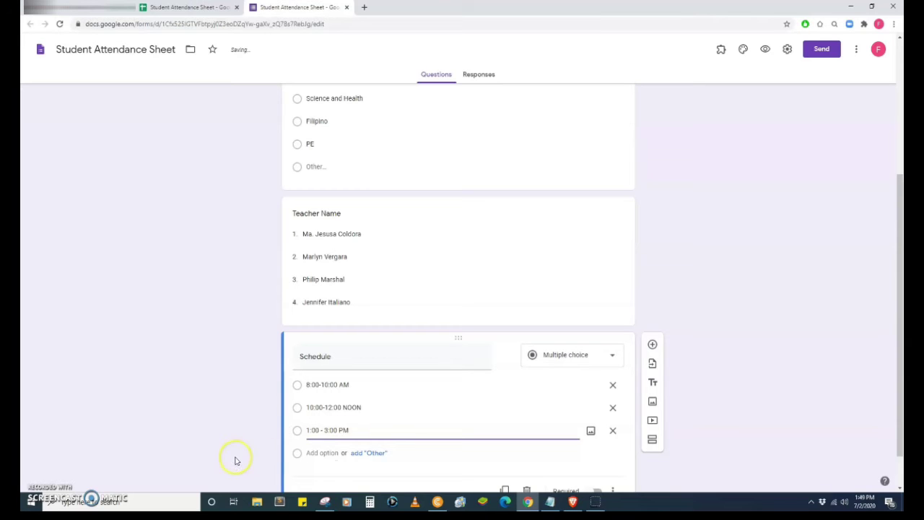
{"action": "left_click", "coordinate": [323, 452]}
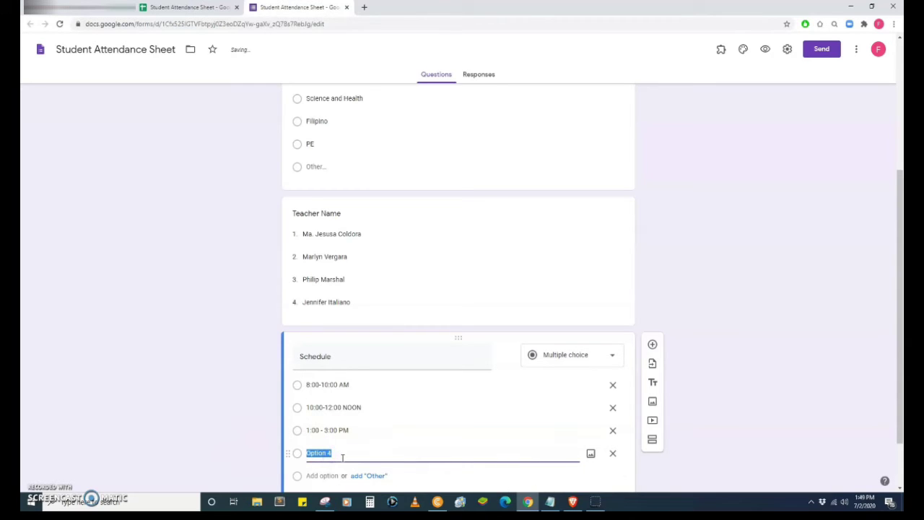
{"action": "type", "text": "3:00"}
{"action": "key", "text": "BackSpace"}
{"action": "key", "text": "BackSpace"}
{"action": "key", "text": "BackSpace"}
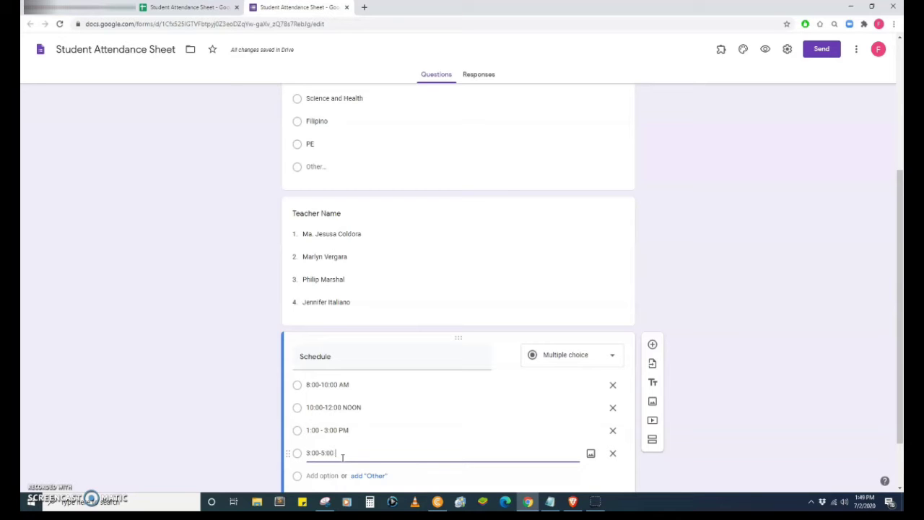
{"action": "type", "text": "PM"}
{"action": "left_click", "coordinate": [196, 423]}
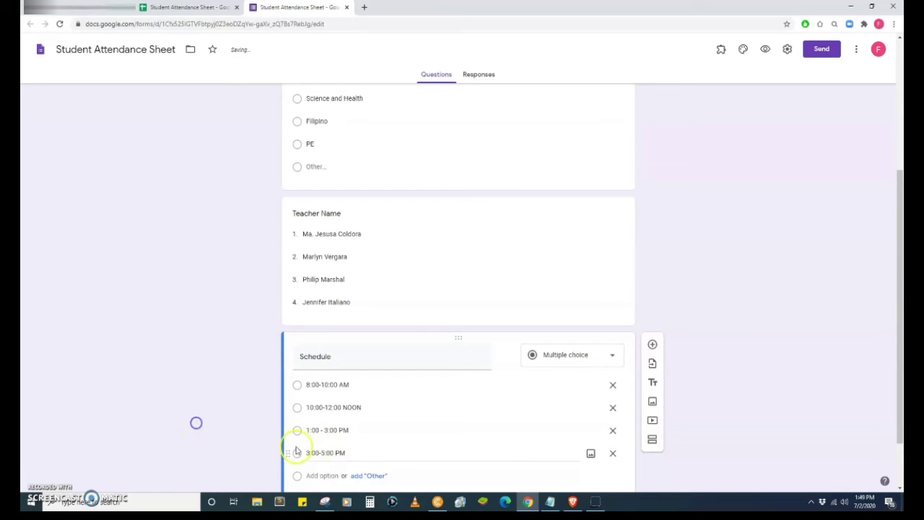
{"action": "scroll", "coordinate": [196, 423], "scroll_direction": "down", "scroll_amount": 1}
{"action": "left_click", "coordinate": [596, 446]}
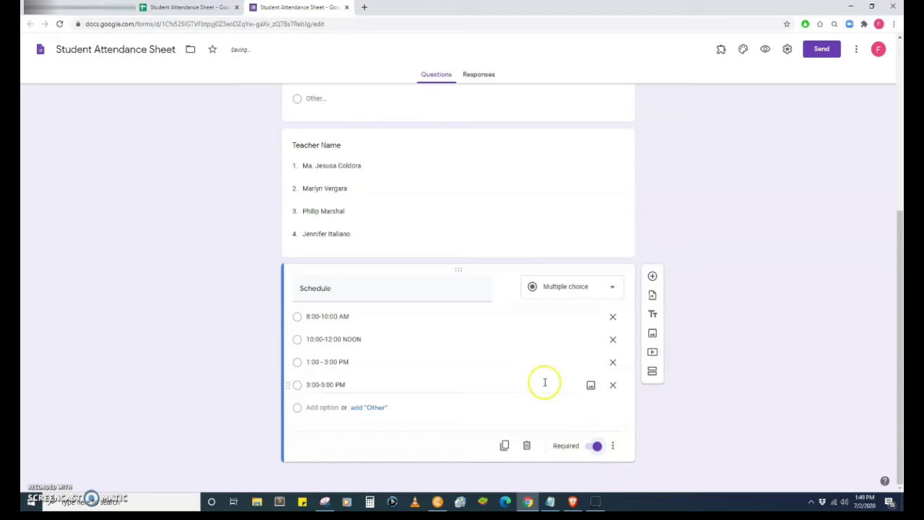
{"action": "scroll", "coordinate": [549, 381], "scroll_direction": "up", "scroll_amount": 2}
{"action": "scroll", "coordinate": [550, 389], "scroll_direction": "up", "scroll_amount": 2}
{"action": "scroll", "coordinate": [550, 388], "scroll_direction": "down", "scroll_amount": 4}
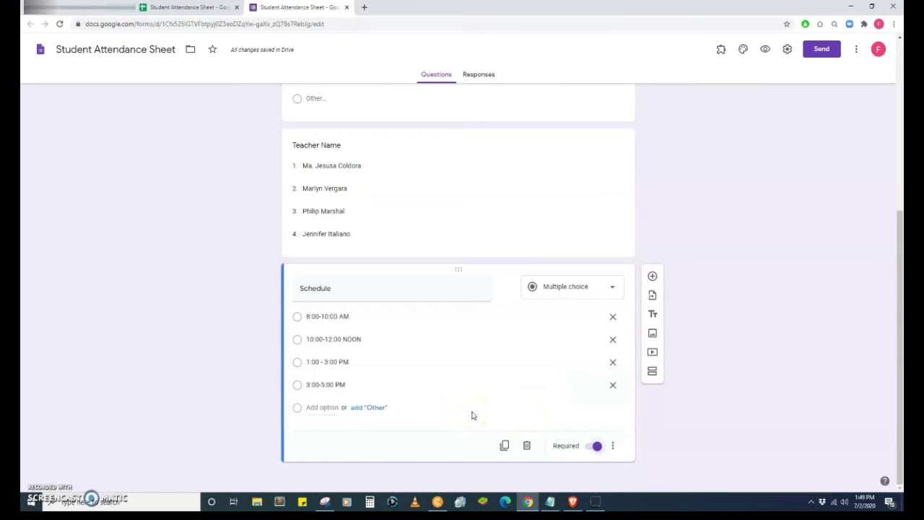
- Add a Date-type question named 'Date', mark it required, and insert a new question below
{"action": "left_click", "coordinate": [651, 276]}
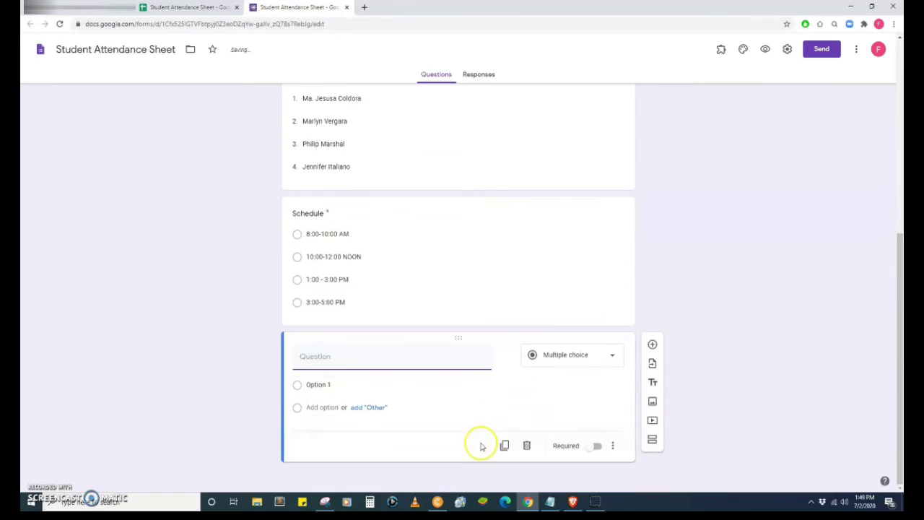
{"action": "left_click", "coordinate": [586, 353]}
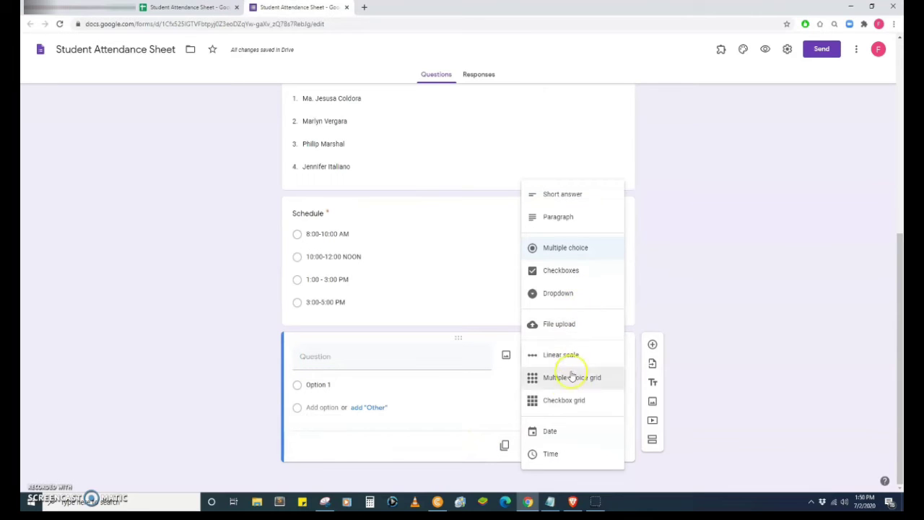
{"action": "left_click", "coordinate": [552, 431]}
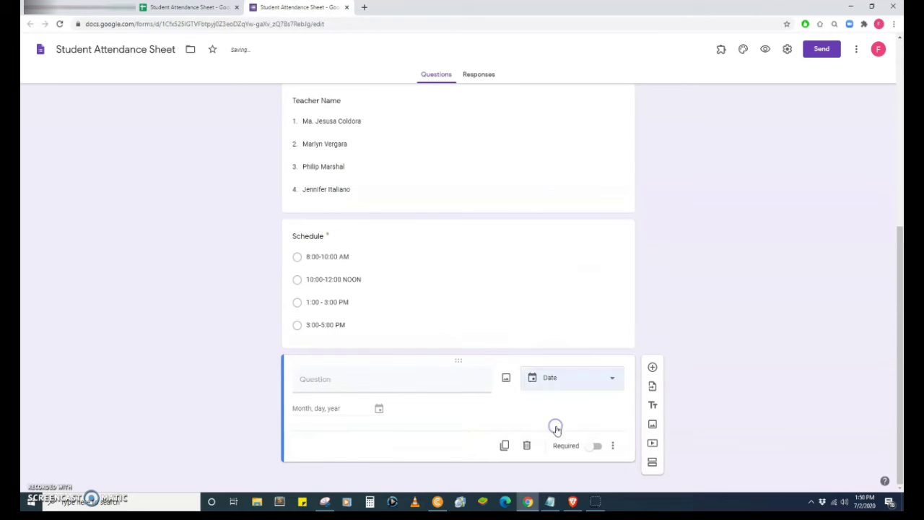
{"action": "left_click", "coordinate": [349, 386]}
{"action": "type", "text": "Date"}
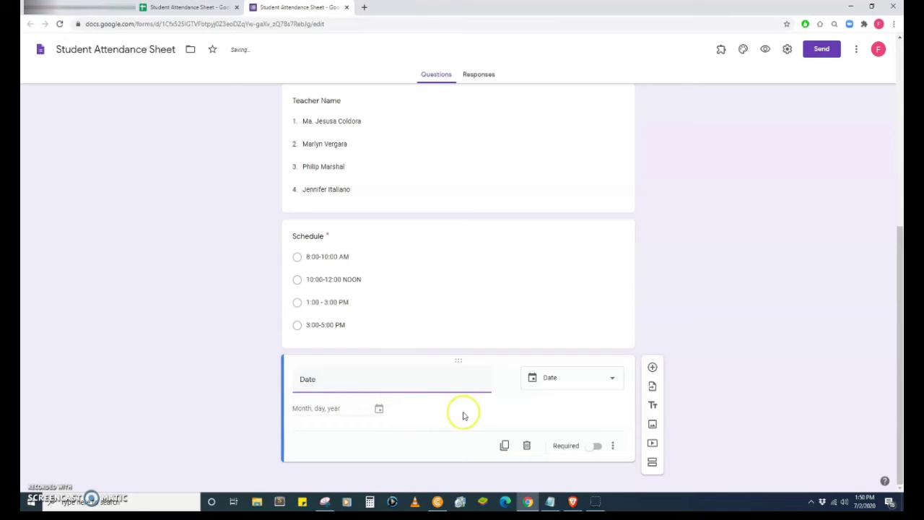
{"action": "left_click", "coordinate": [381, 413]}
{"action": "left_click", "coordinate": [310, 409]}
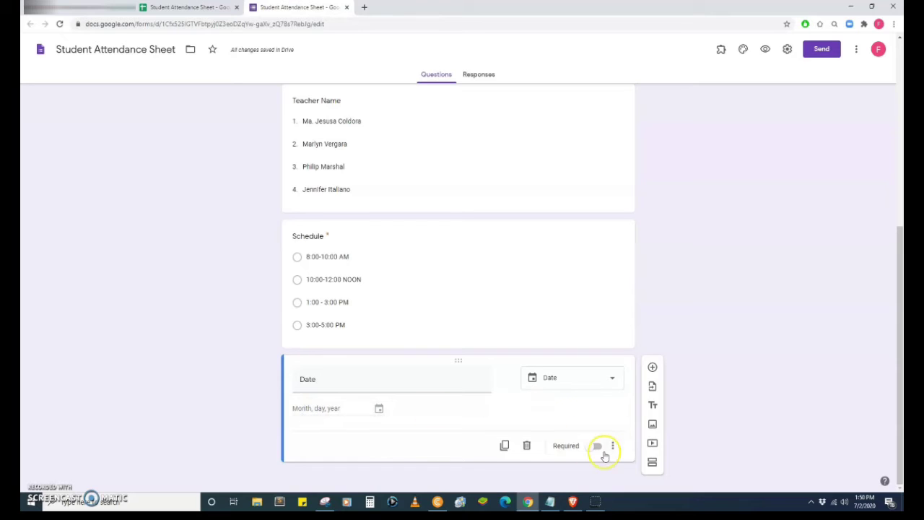
{"action": "left_click", "coordinate": [598, 446]}
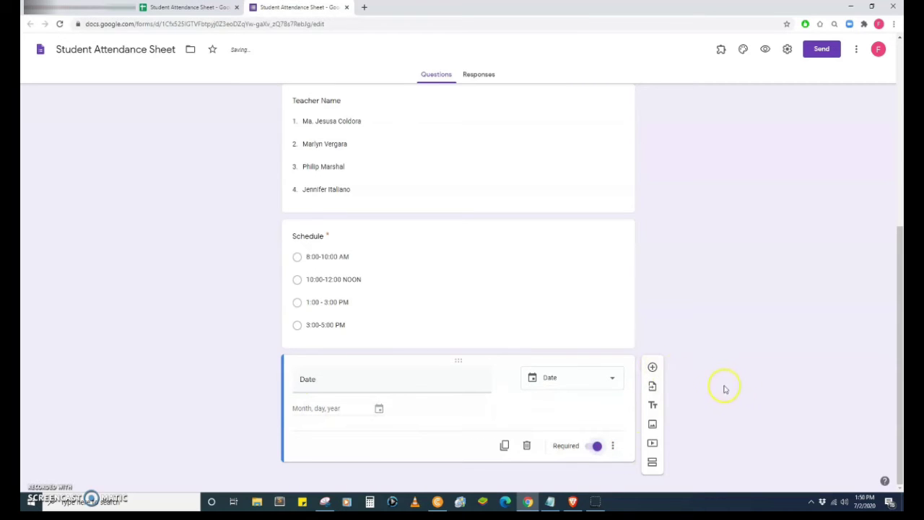
{"action": "left_click", "coordinate": [651, 367]}
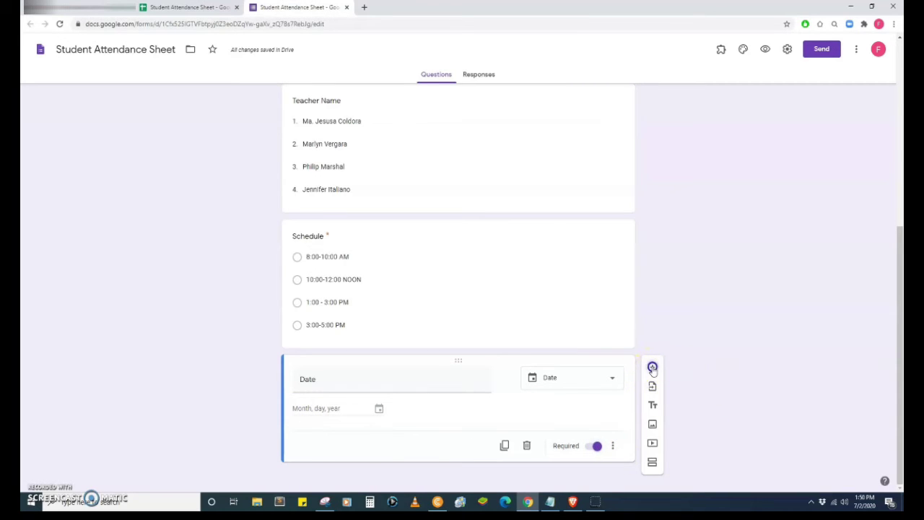
- Make the new question a short answer titled 'Contact Number' with Is number validation
{"action": "left_click", "coordinate": [562, 428]}
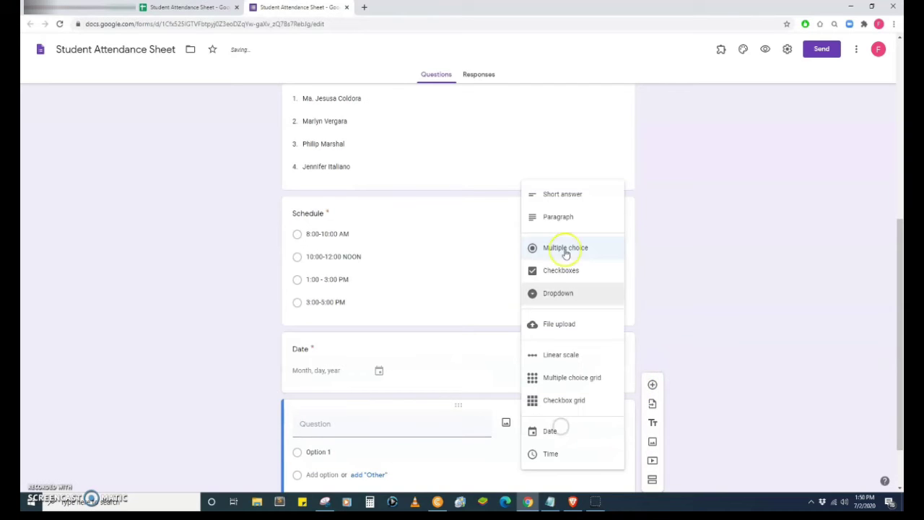
{"action": "left_click", "coordinate": [560, 200]}
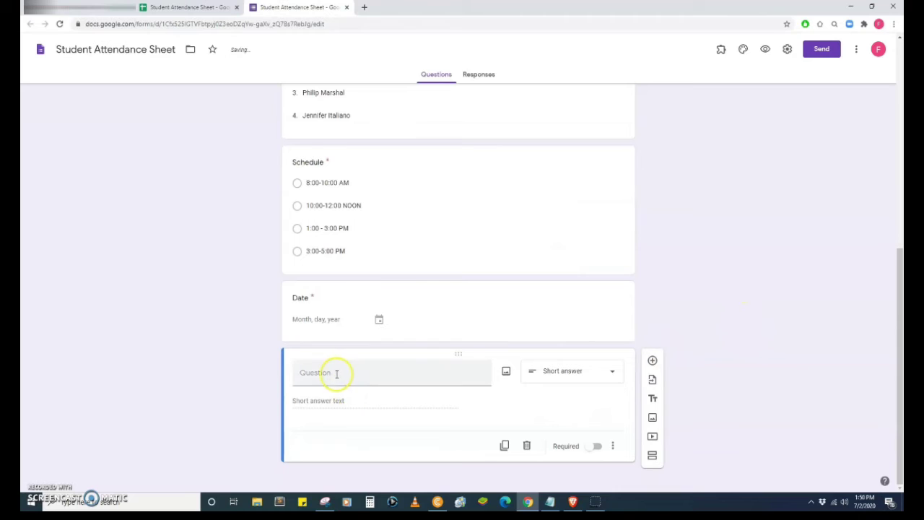
{"action": "left_click", "coordinate": [337, 373]}
{"action": "type", "text": "Contact Number"}
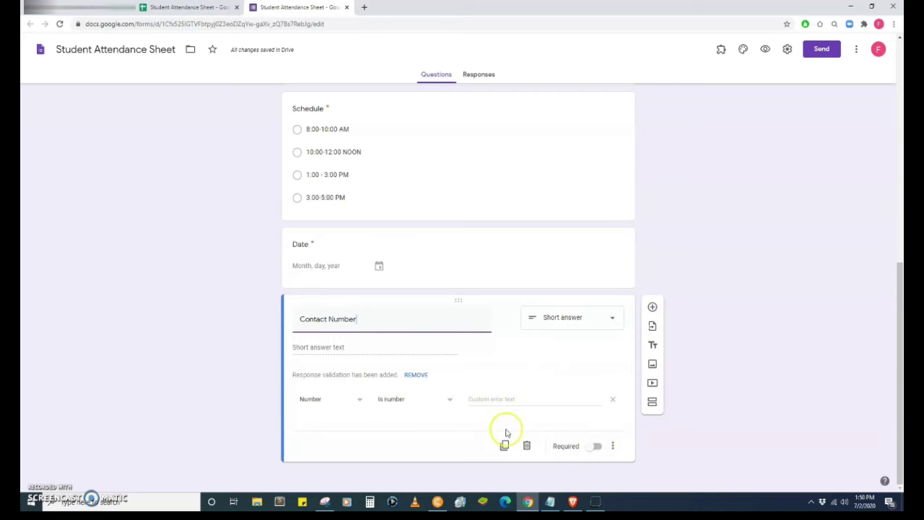
{"action": "scroll", "coordinate": [592, 422], "scroll_direction": "up", "scroll_amount": 2}
{"action": "scroll", "coordinate": [592, 422], "scroll_direction": "up", "scroll_amount": 4}
{"action": "scroll", "coordinate": [585, 423], "scroll_direction": "up", "scroll_amount": 2}
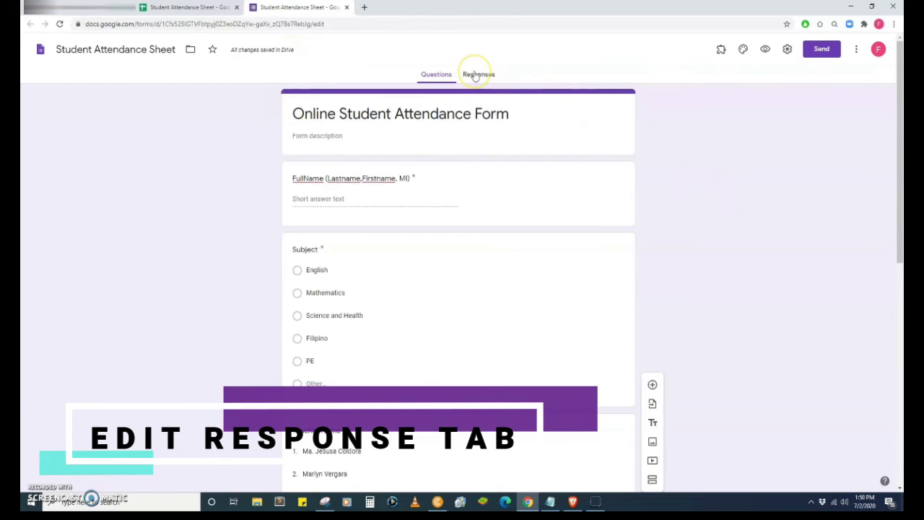
- Set the response destination to the existing Student Attendance spreadsheet, then return to Questions
{"action": "scroll", "coordinate": [470, 290], "scroll_direction": "down", "scroll_amount": 6}
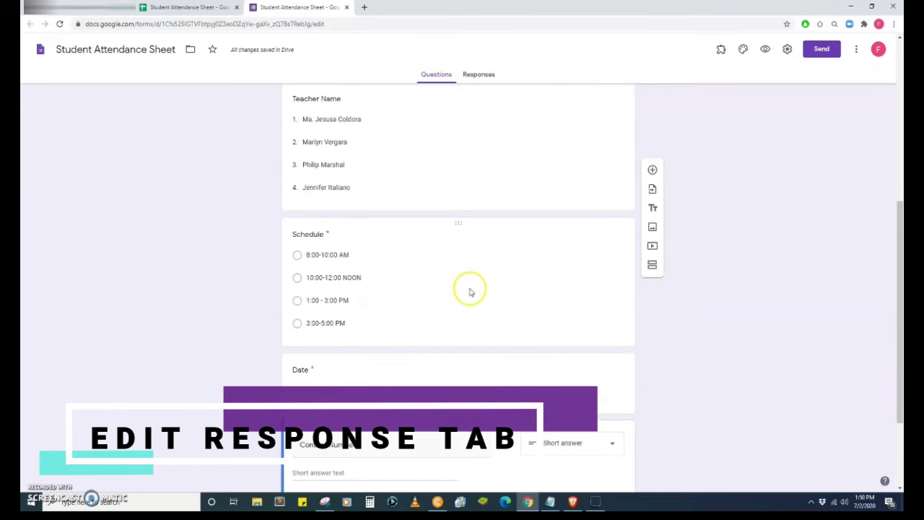
{"action": "scroll", "coordinate": [470, 289], "scroll_direction": "up", "scroll_amount": 8}
{"action": "scroll", "coordinate": [466, 267], "scroll_direction": "up", "scroll_amount": 2}
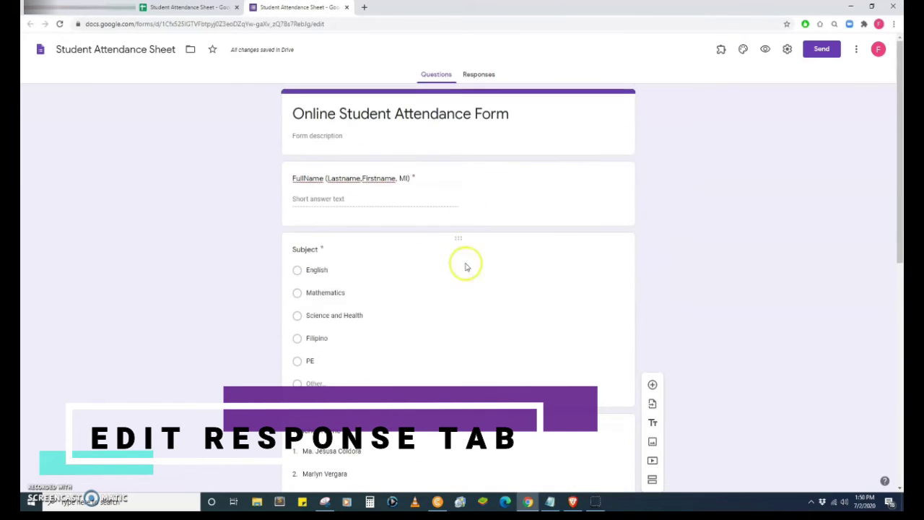
{"action": "left_click", "coordinate": [478, 75]}
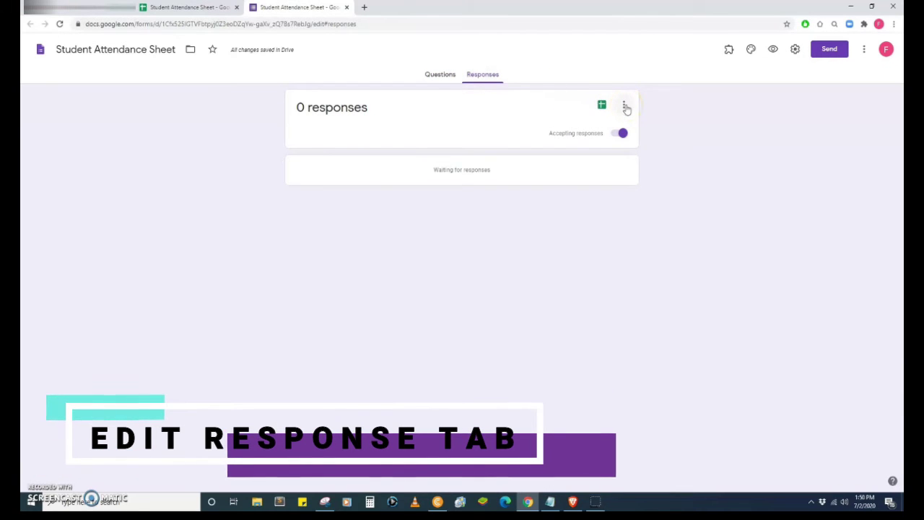
{"action": "left_click", "coordinate": [626, 106]}
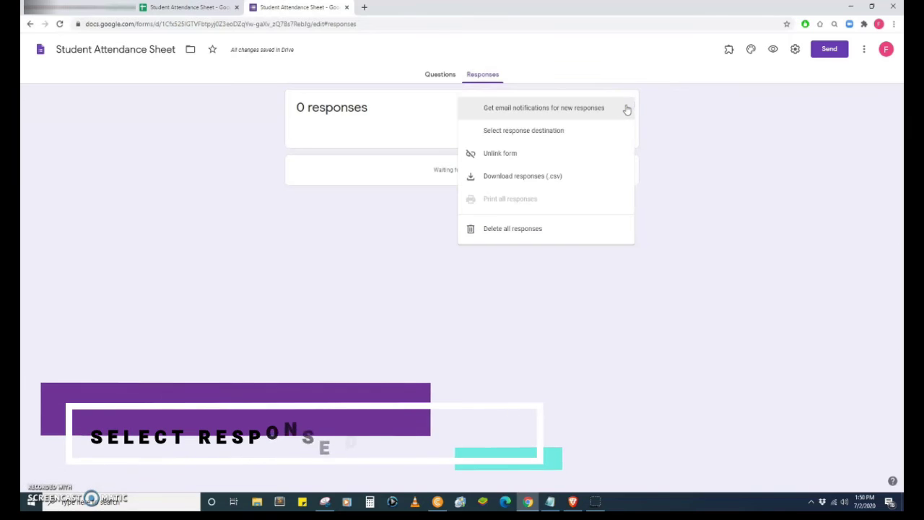
{"action": "left_click", "coordinate": [511, 134]}
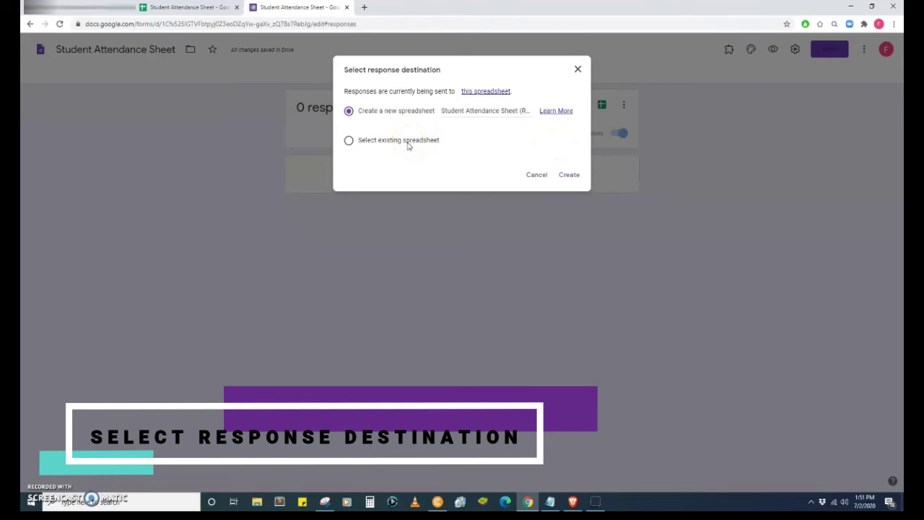
{"action": "left_click", "coordinate": [407, 142]}
{"action": "left_click", "coordinate": [564, 173]}
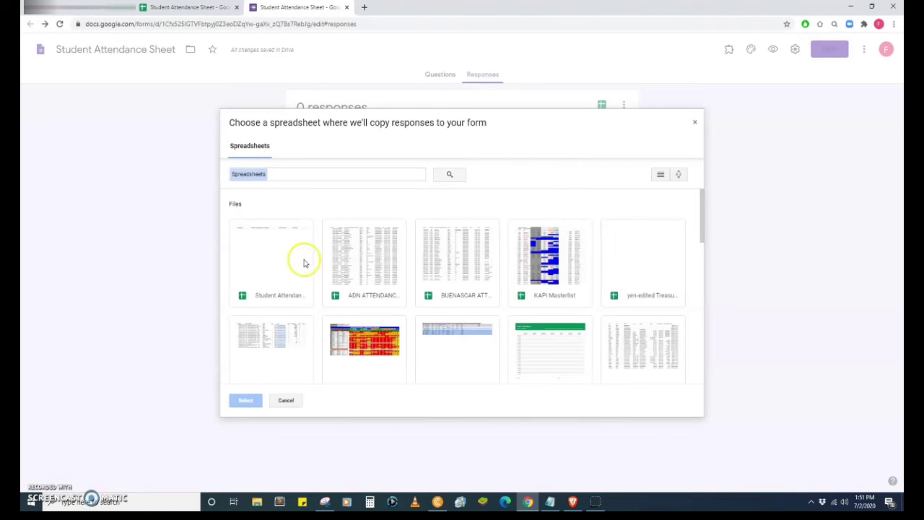
{"action": "double_click", "coordinate": [266, 262]}
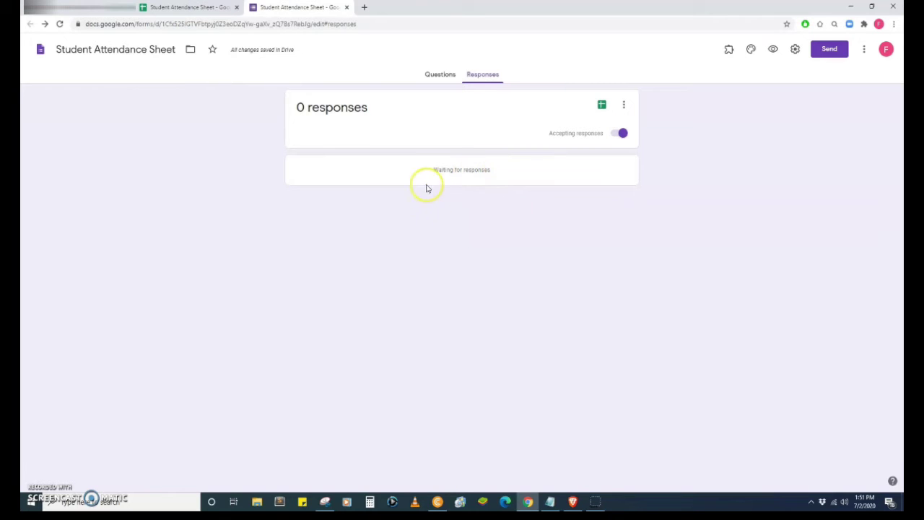
{"action": "left_click", "coordinate": [436, 75]}
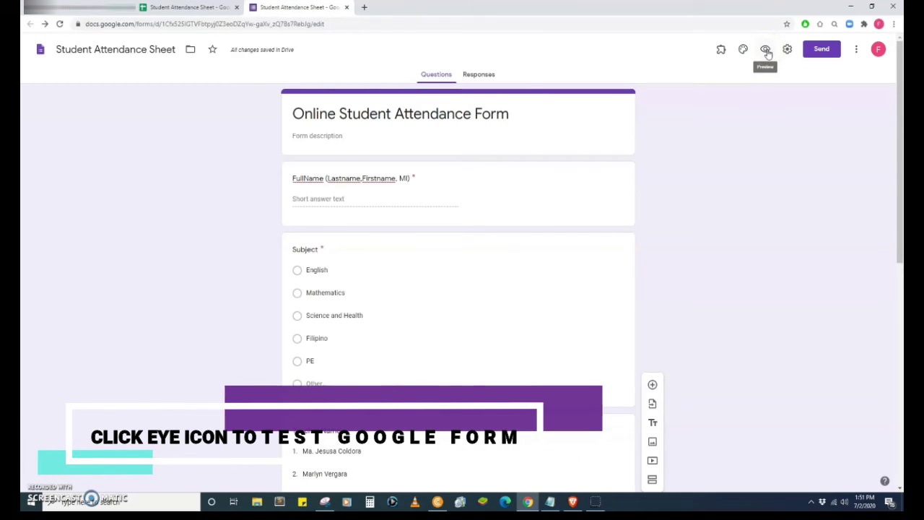
- Preview the form and enter the student's full name with English as the subject
{"action": "left_click", "coordinate": [766, 51]}
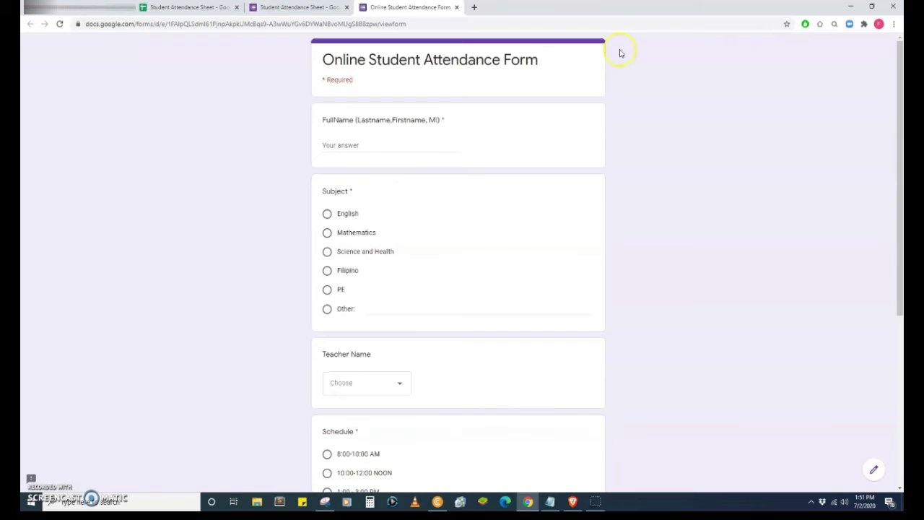
{"action": "left_click", "coordinate": [373, 146]}
{"action": "type", "text": "Dela Cruz, Juan B"}
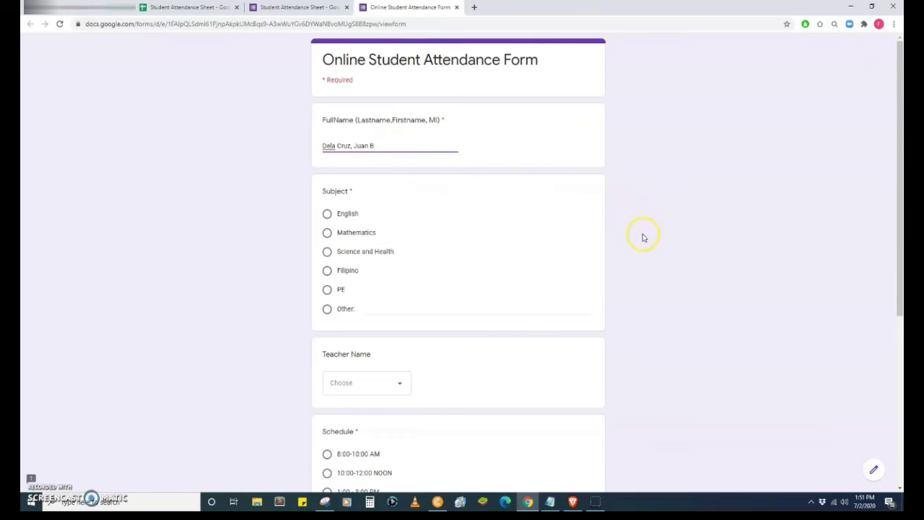
{"action": "scroll", "coordinate": [505, 217], "scroll_direction": "down", "scroll_amount": 2}
{"action": "scroll", "coordinate": [469, 188], "scroll_direction": "up", "scroll_amount": 1}
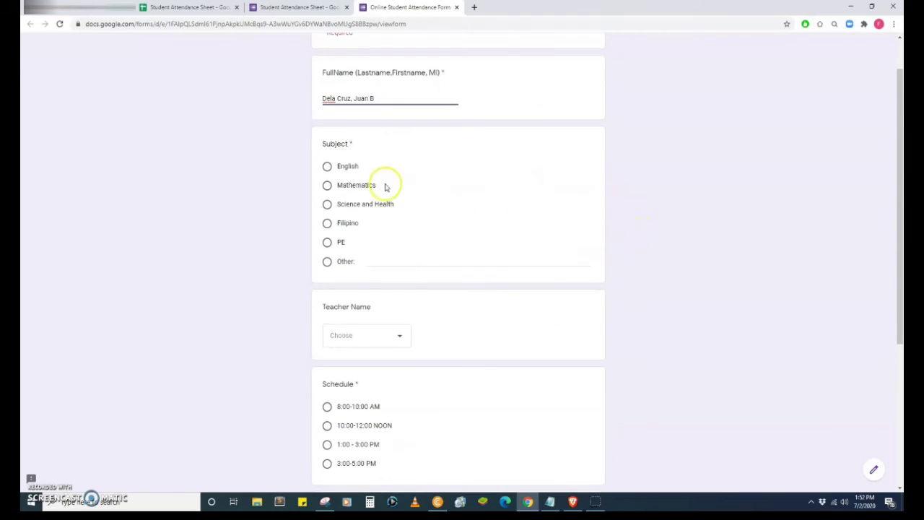
{"action": "left_click", "coordinate": [326, 170]}
{"action": "left_click", "coordinate": [329, 186]}
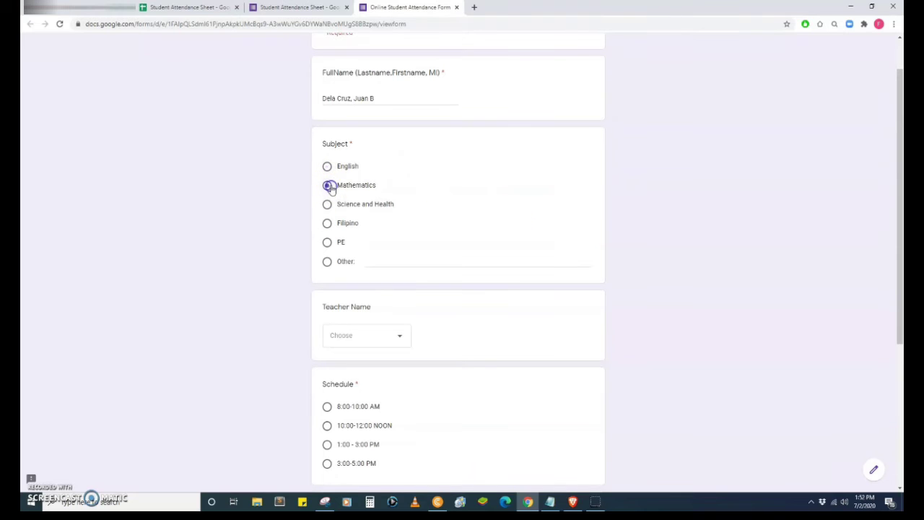
{"action": "left_click", "coordinate": [329, 167]}
{"action": "scroll", "coordinate": [495, 216], "scroll_direction": "down", "scroll_amount": 2}
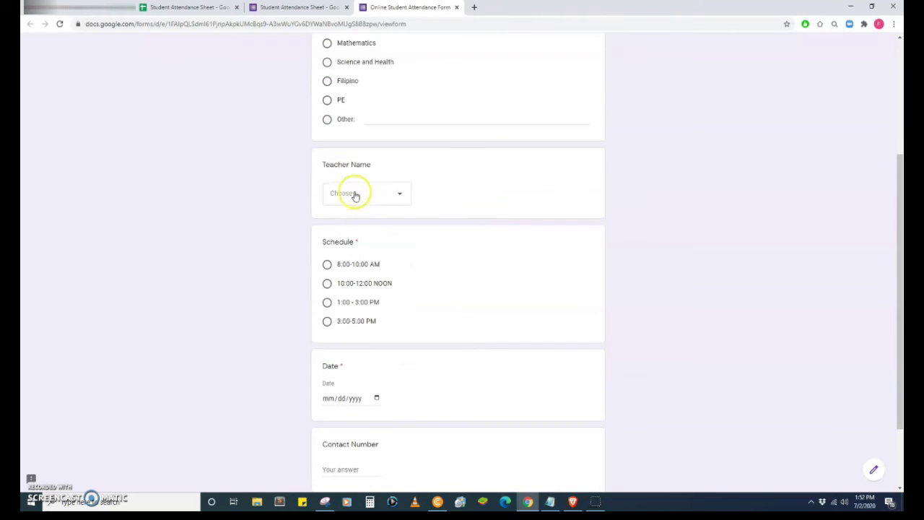
- Choose the first teacher, the 8:00-10:00 AM schedule and July 2, 2020 as the date
{"action": "left_click", "coordinate": [355, 193]}
{"action": "left_click", "coordinate": [361, 223]}
{"action": "scroll", "coordinate": [635, 272], "scroll_direction": "down", "scroll_amount": 2}
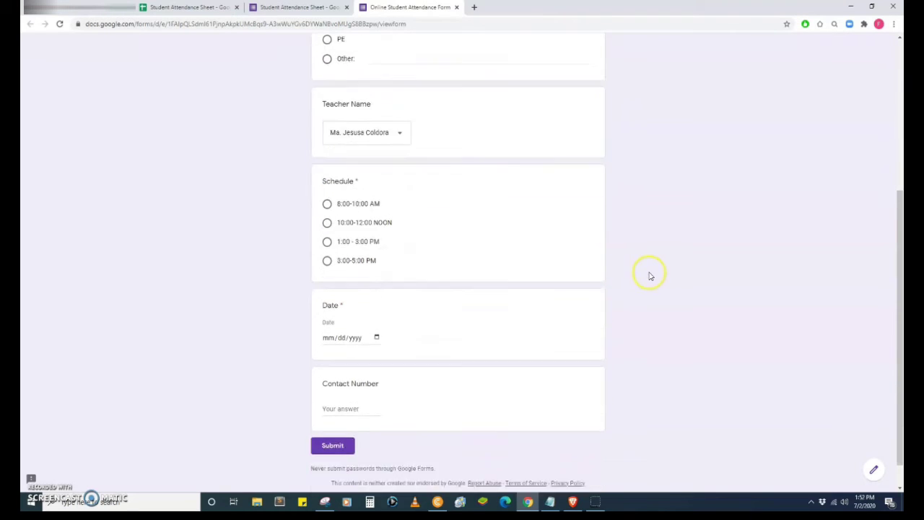
{"action": "left_click", "coordinate": [327, 172]}
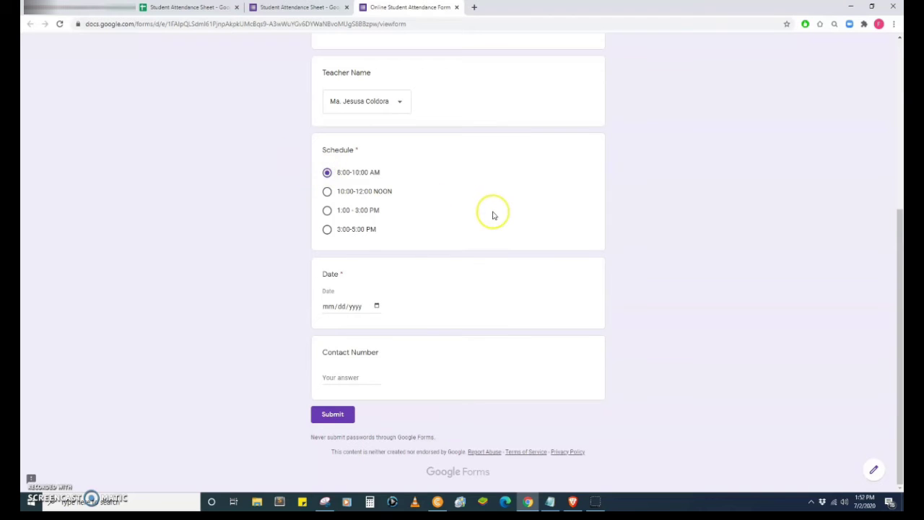
{"action": "left_click", "coordinate": [377, 307]}
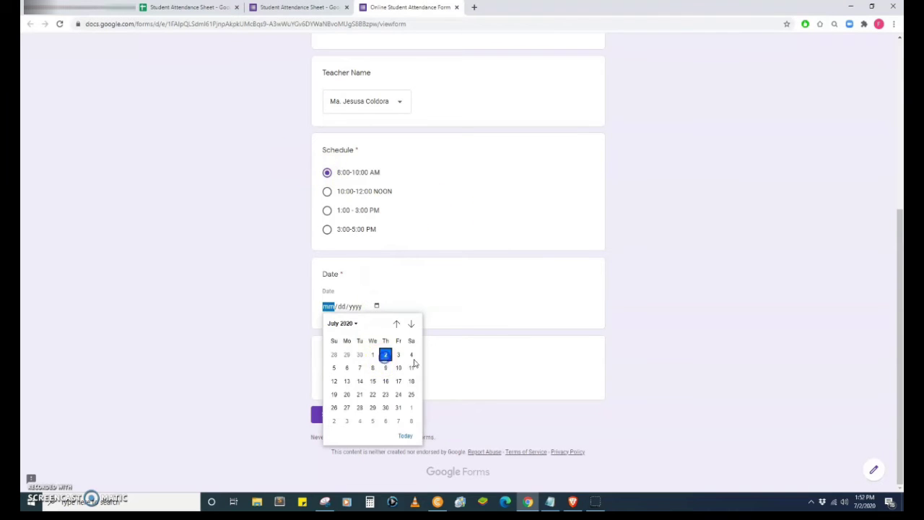
{"action": "left_click", "coordinate": [386, 355]}
- Enter the contact number, submit the response, and open a fresh blank form
{"action": "left_click", "coordinate": [349, 377]}
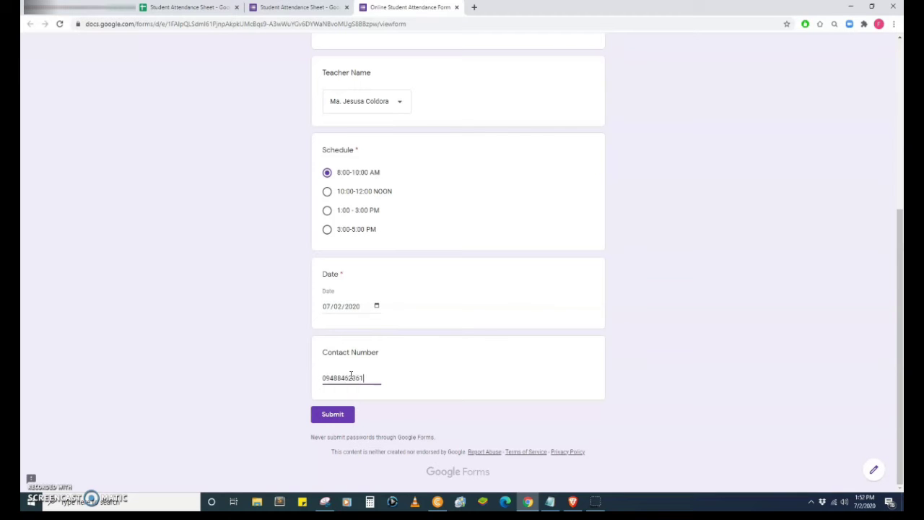
{"action": "scroll", "coordinate": [451, 408], "scroll_direction": "up", "scroll_amount": 5}
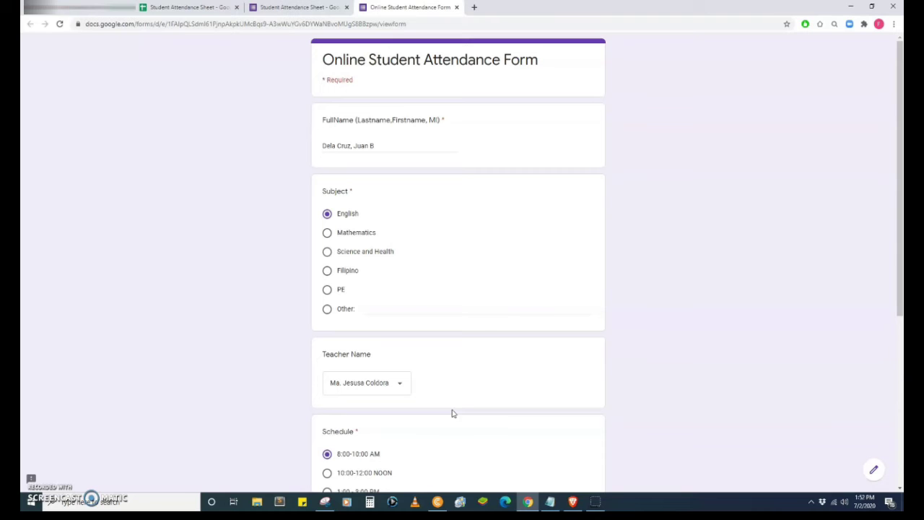
{"action": "scroll", "coordinate": [452, 413], "scroll_direction": "down", "scroll_amount": 5}
{"action": "left_click", "coordinate": [336, 414]}
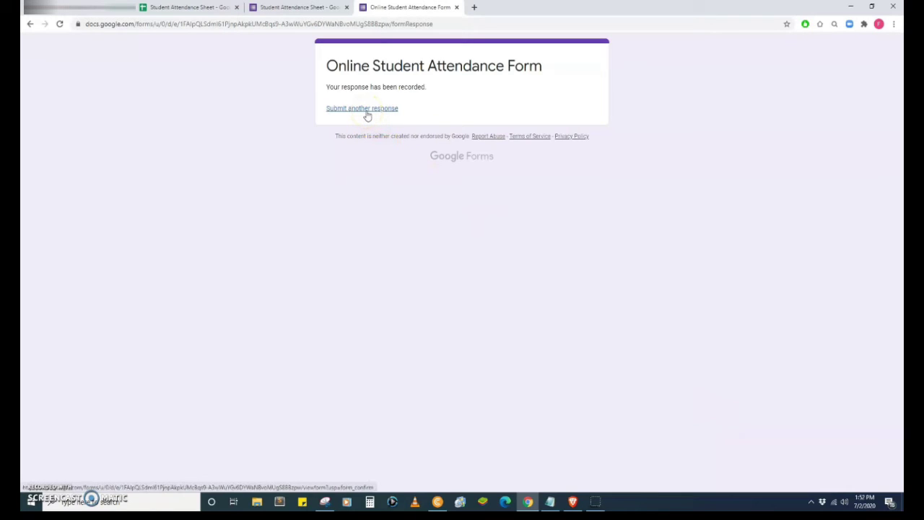
{"action": "left_click", "coordinate": [365, 109]}
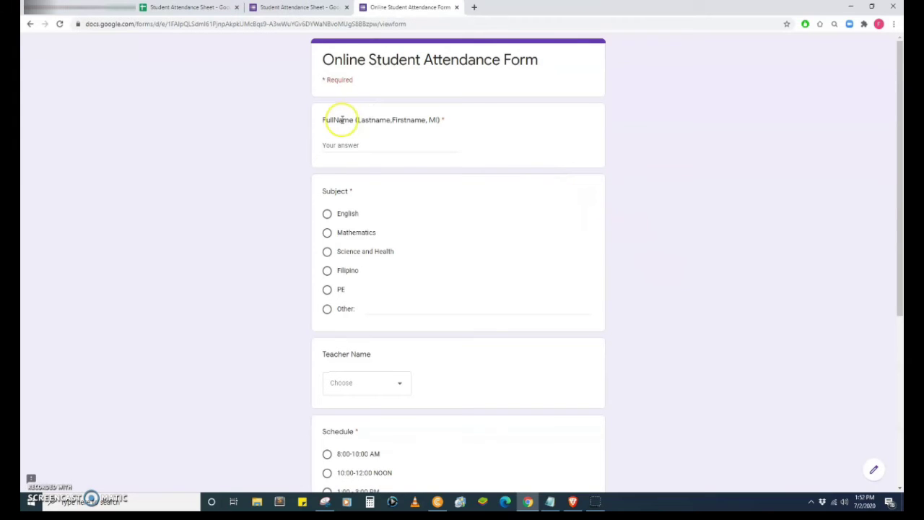
- In the Student Attendance Sheet, open Form Responses 2 and widen the FullName column B
{"action": "left_click", "coordinate": [180, 9]}
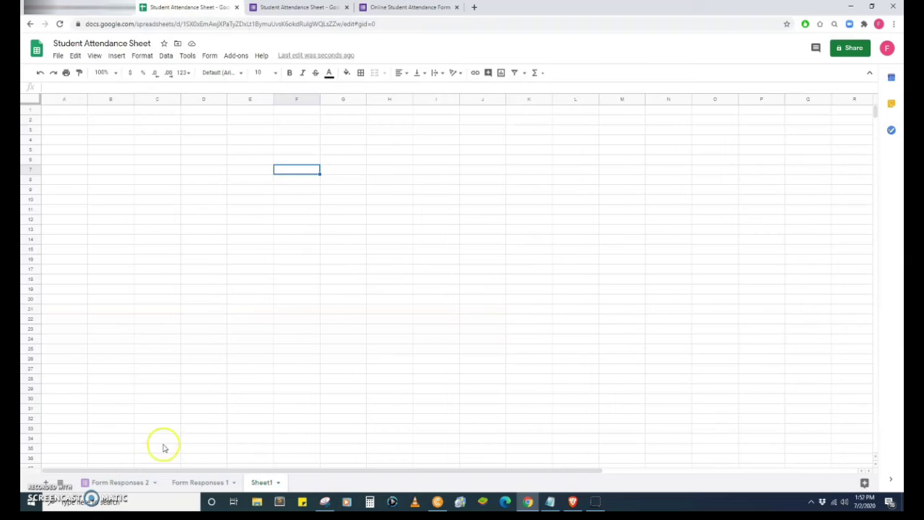
{"action": "left_click", "coordinate": [116, 484]}
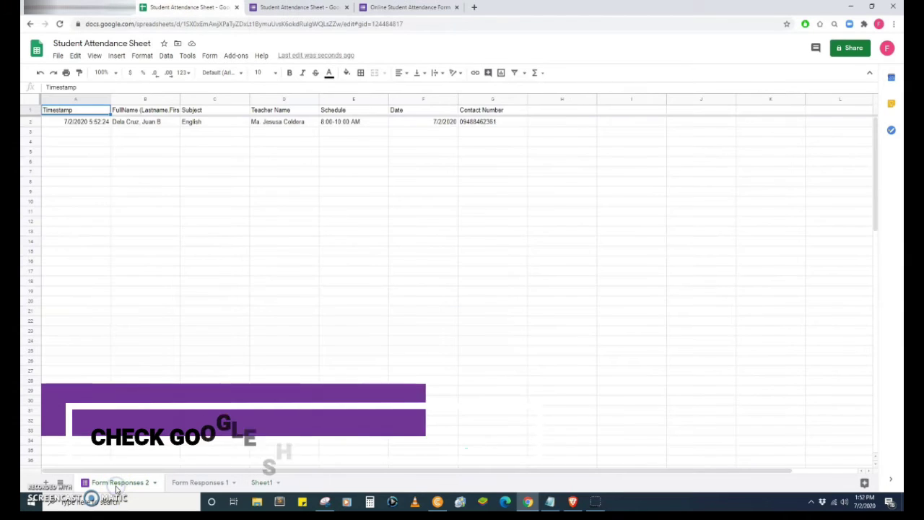
{"action": "left_click", "coordinate": [380, 244]}
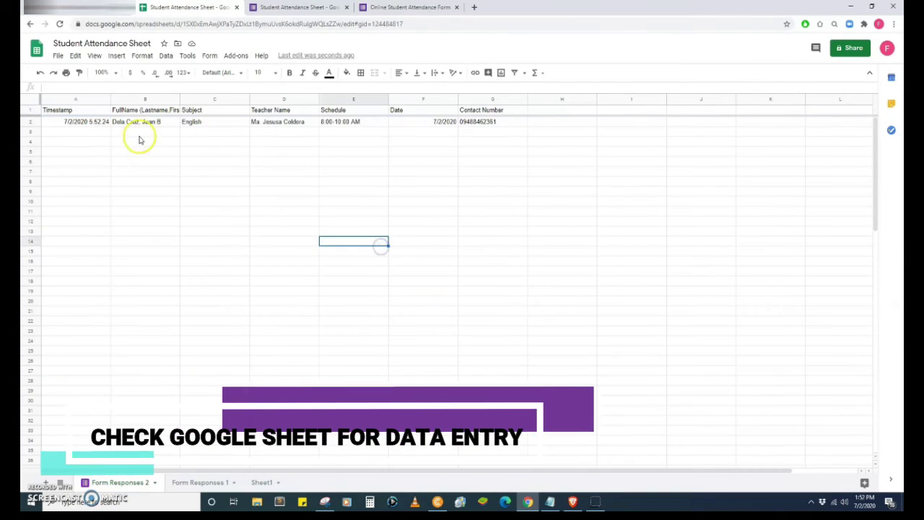
{"action": "left_click_drag", "start_coordinate": [180, 98], "coordinate": [234, 99]}
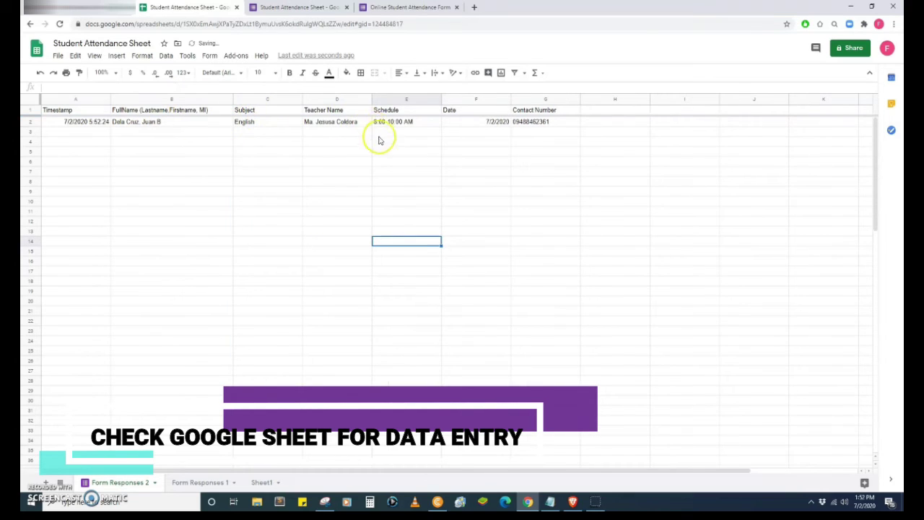
- Check the recorded timestamp, full name, subject, date and contact number, then return to the form editor
{"action": "left_click_drag", "start_coordinate": [376, 132], "coordinate": [379, 140]}
{"action": "left_click", "coordinate": [82, 124]}
{"action": "left_click", "coordinate": [396, 159]}
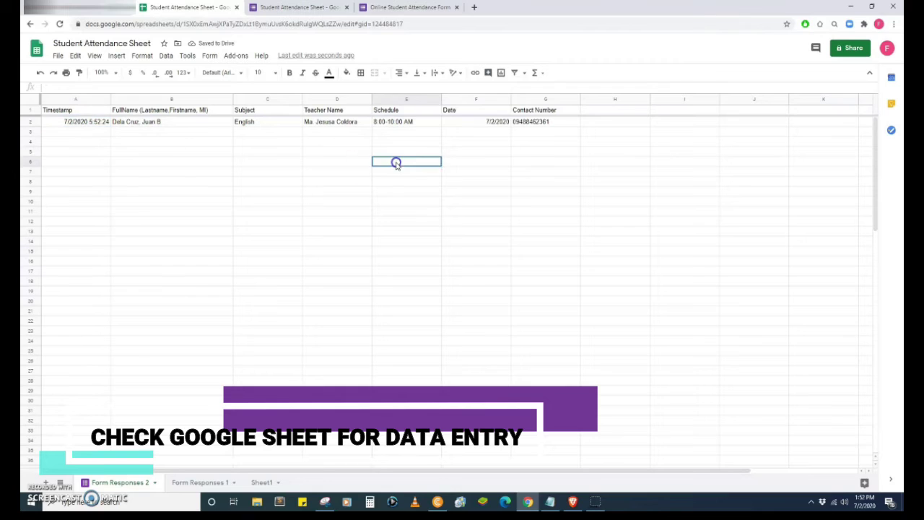
{"action": "left_click", "coordinate": [483, 123]}
{"action": "left_click", "coordinate": [545, 126]}
{"action": "left_click", "coordinate": [278, 124]}
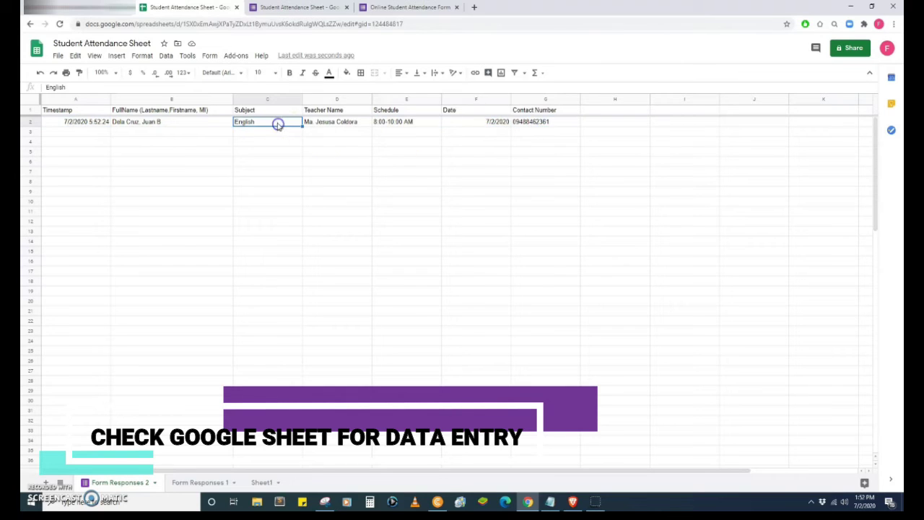
{"action": "left_click", "coordinate": [165, 124]}
{"action": "left_click", "coordinate": [93, 123]}
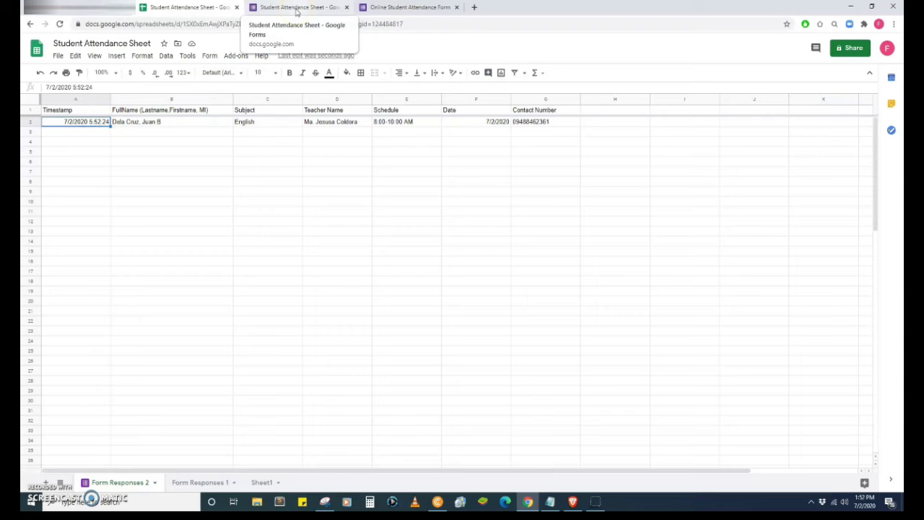
{"action": "left_click", "coordinate": [296, 9]}
{"action": "left_click", "coordinate": [318, 201]}
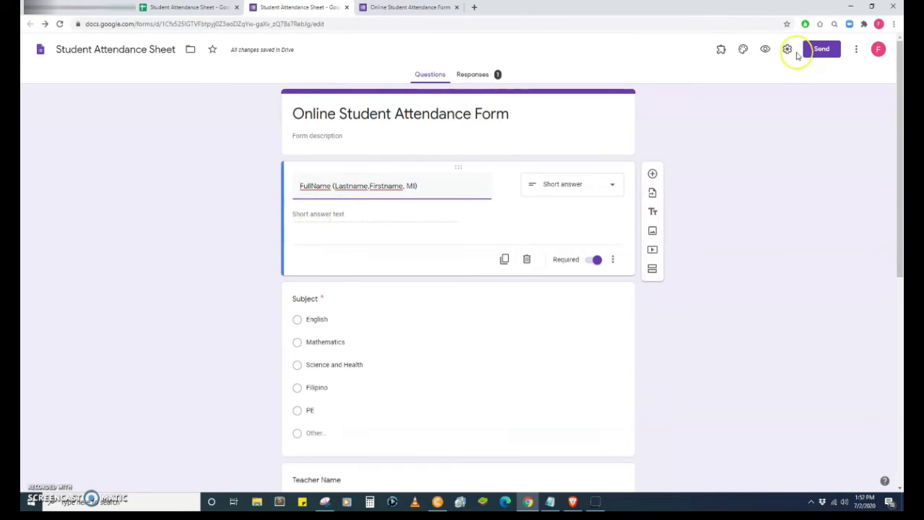
- Preview the form and enter a second student's name, Mathematics, and a teacher
{"action": "left_click", "coordinate": [764, 48]}
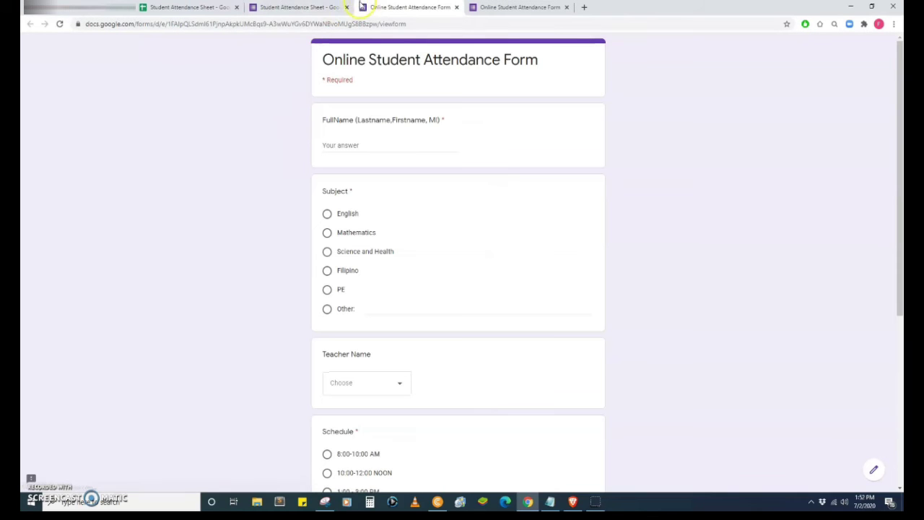
{"action": "left_click", "coordinate": [354, 144]}
{"action": "type", "text": "Doe, John M"}
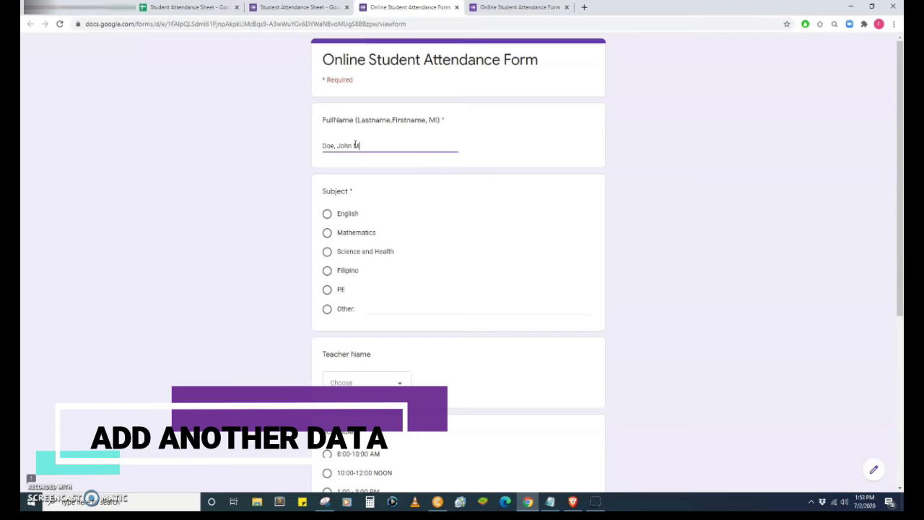
{"action": "left_click", "coordinate": [327, 233]}
{"action": "scroll", "coordinate": [436, 258], "scroll_direction": "down", "scroll_amount": 2}
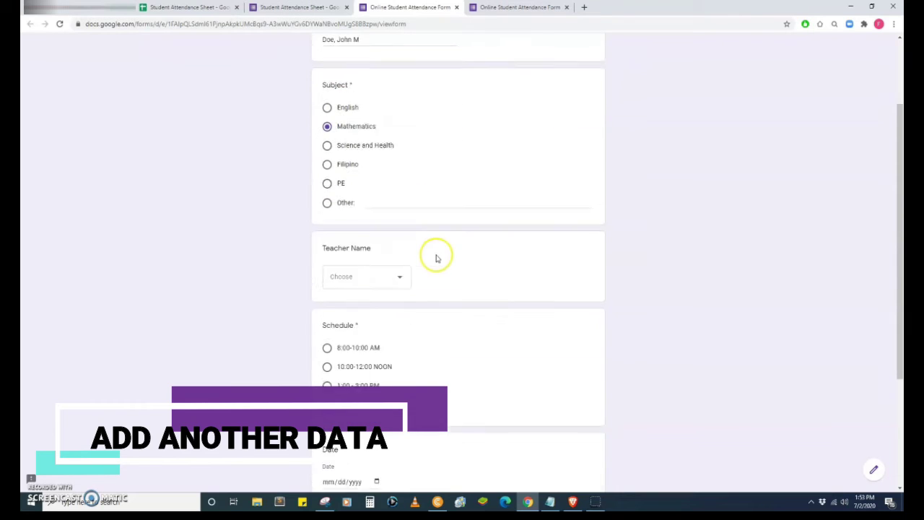
{"action": "left_click", "coordinate": [367, 241]}
{"action": "left_click", "coordinate": [361, 293]}
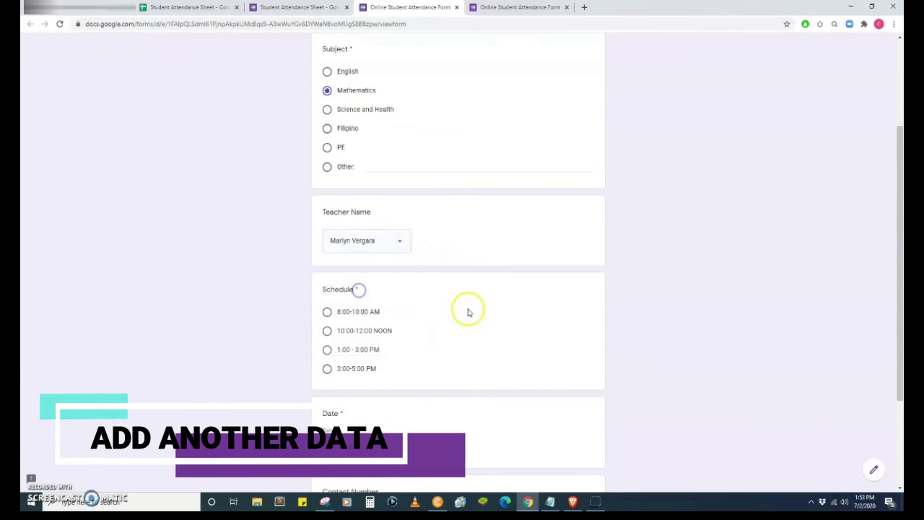
- Choose 10:00-12:00 NOON, July 2 and a contact number, then submit the response
{"action": "scroll", "coordinate": [467, 312], "scroll_direction": "down", "scroll_amount": 2}
{"action": "left_click", "coordinate": [328, 193]}
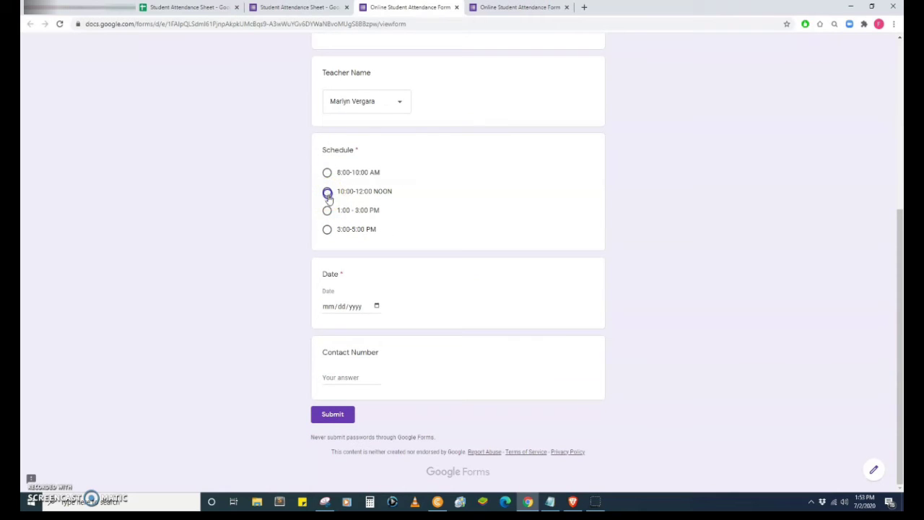
{"action": "left_click", "coordinate": [376, 306]}
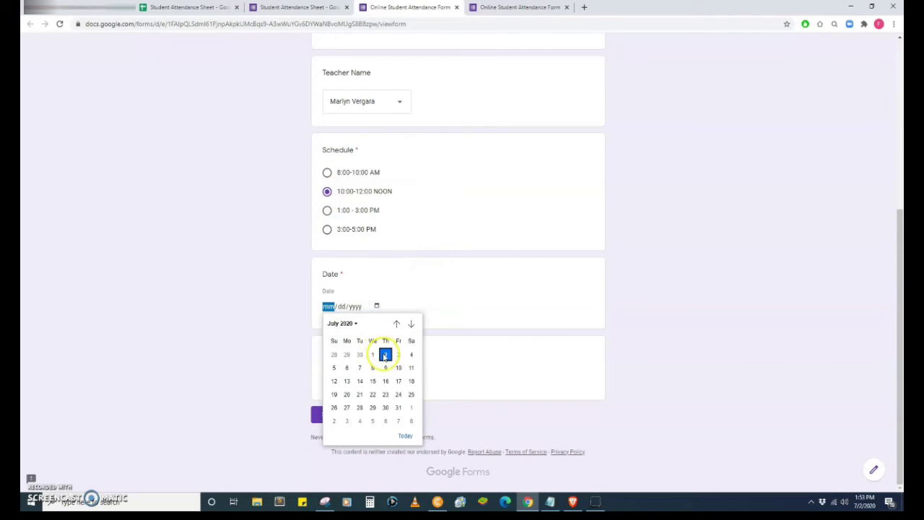
{"action": "left_click", "coordinate": [385, 354]}
{"action": "left_click", "coordinate": [349, 375]}
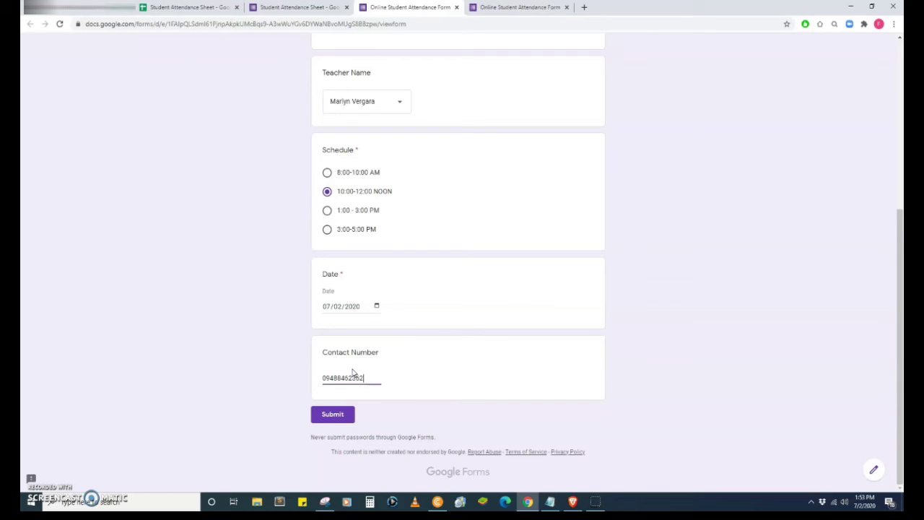
{"action": "left_click", "coordinate": [332, 414]}
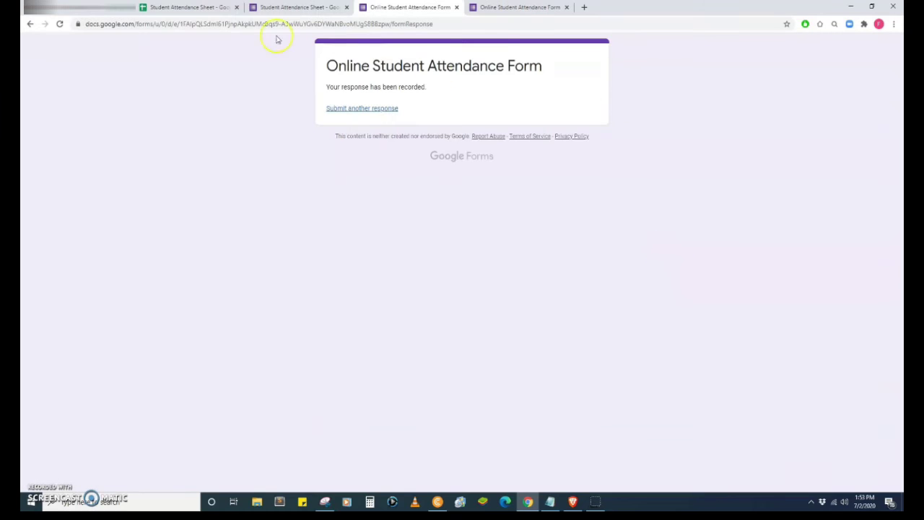
- Check the new row in the spreadsheet and make the header row A1:G1 bold
{"action": "left_click", "coordinate": [182, 7]}
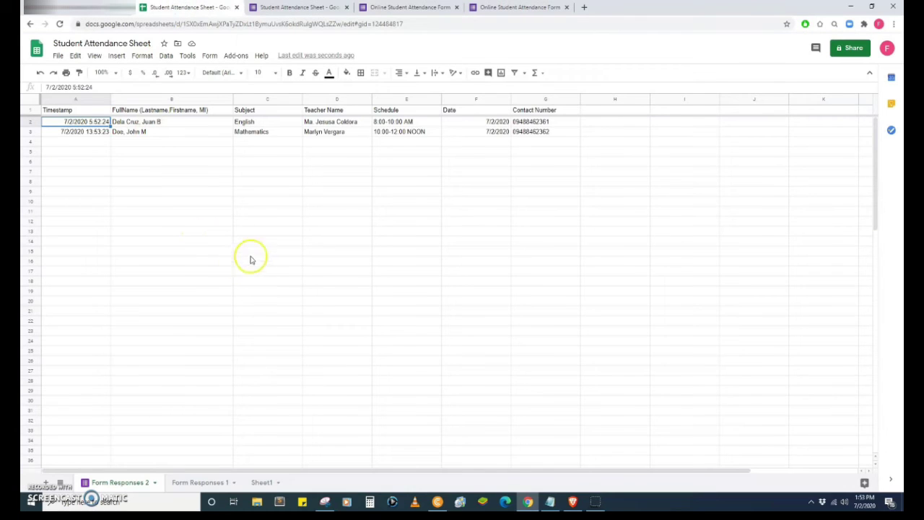
{"action": "left_click", "coordinate": [451, 209]}
{"action": "left_click", "coordinate": [148, 122]}
{"action": "left_click", "coordinate": [273, 172]}
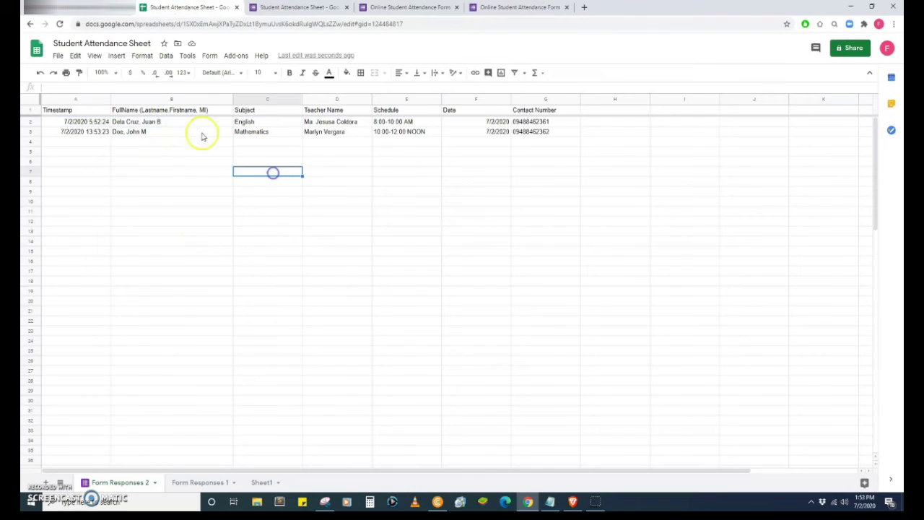
{"action": "left_click_drag", "start_coordinate": [81, 111], "coordinate": [527, 112]}
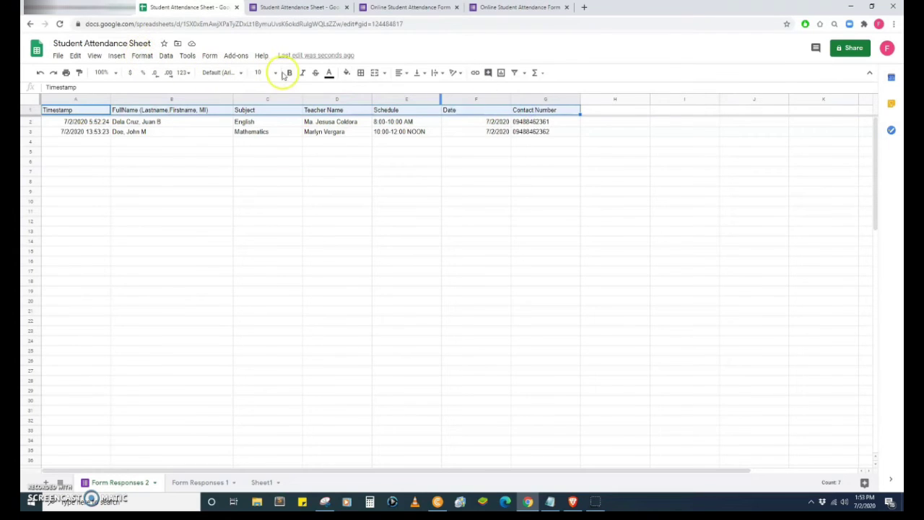
{"action": "left_click", "coordinate": [287, 73]}
{"action": "left_click", "coordinate": [316, 202]}
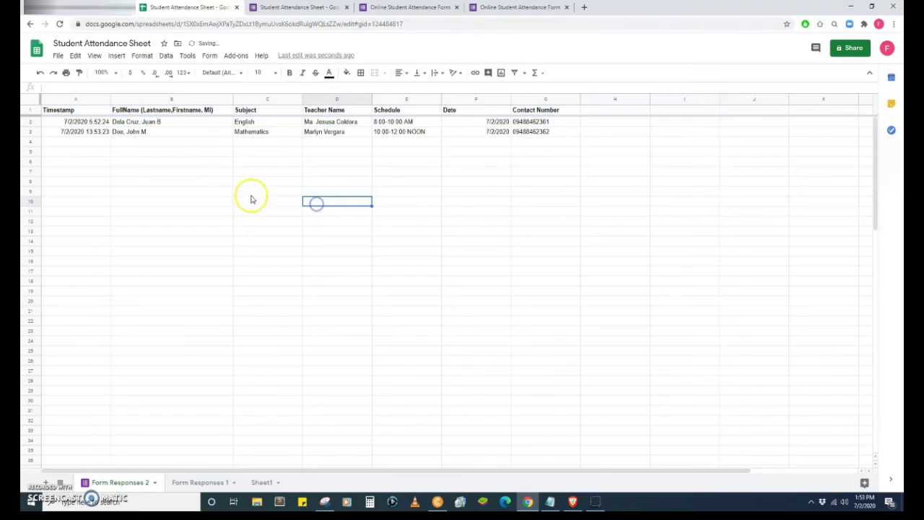
{"action": "left_click", "coordinate": [244, 192]}
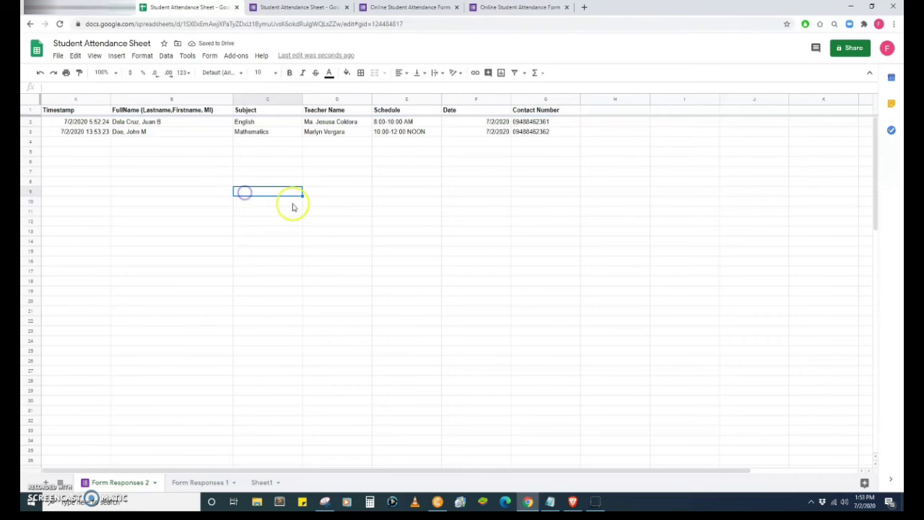
{"action": "left_click", "coordinate": [149, 183]}
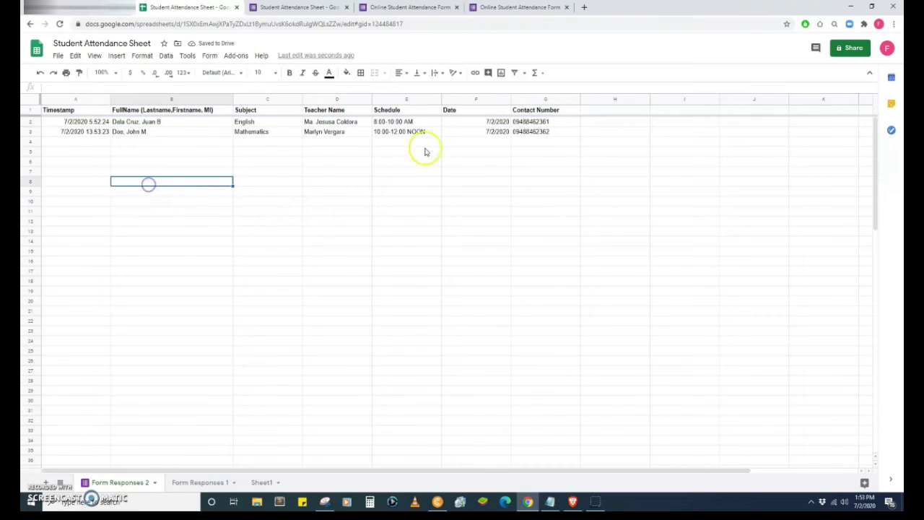
- Narrow the Date column F to fit its values, then return to the form editor
{"action": "right_click", "coordinate": [508, 101]}
{"action": "left_click", "coordinate": [511, 99]}
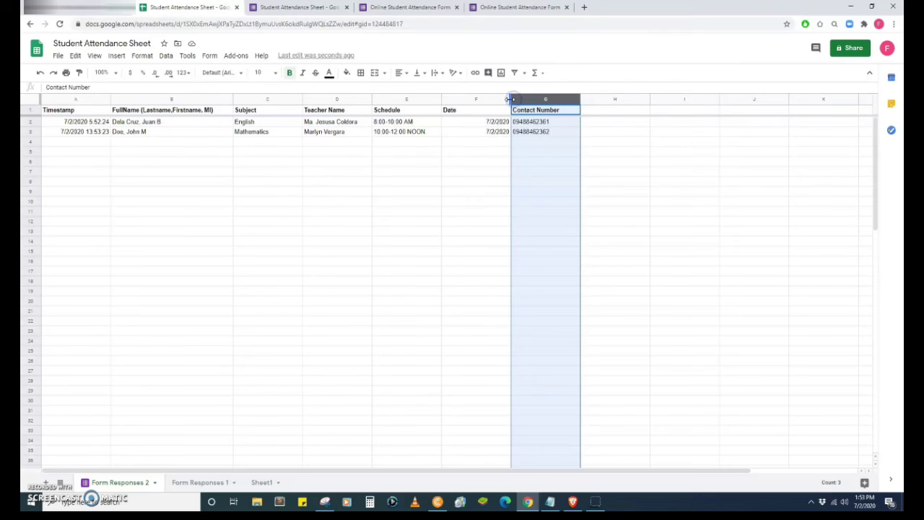
{"action": "left_click_drag", "start_coordinate": [508, 100], "coordinate": [493, 100]}
{"action": "left_click", "coordinate": [480, 231]}
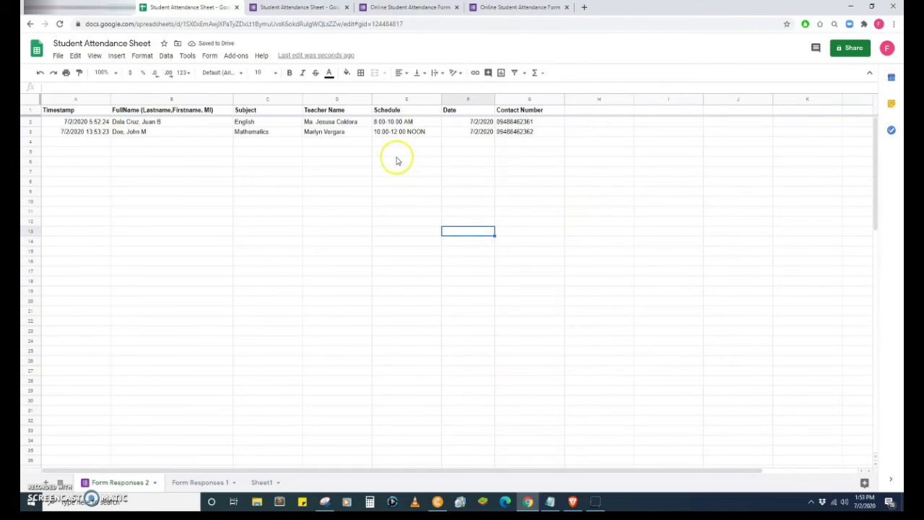
{"action": "left_click", "coordinate": [342, 150]}
{"action": "left_click", "coordinate": [241, 192]}
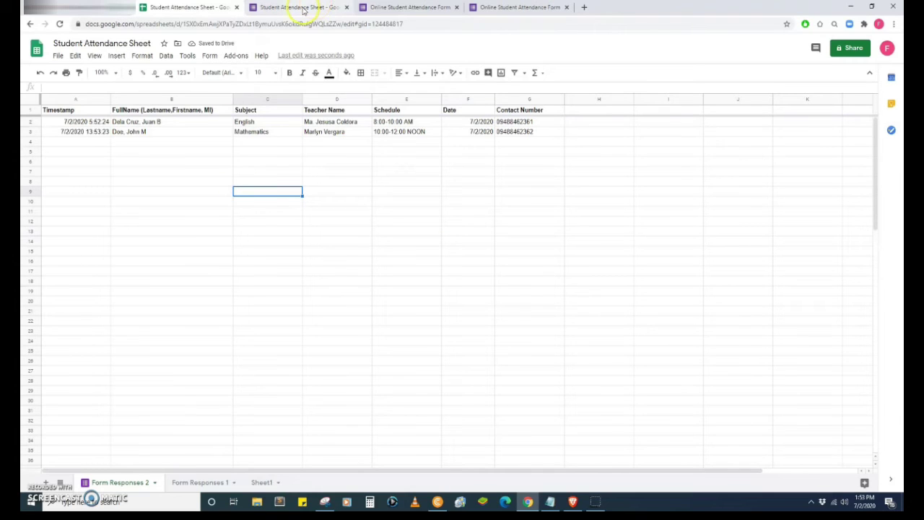
{"action": "left_click", "coordinate": [199, 8]}
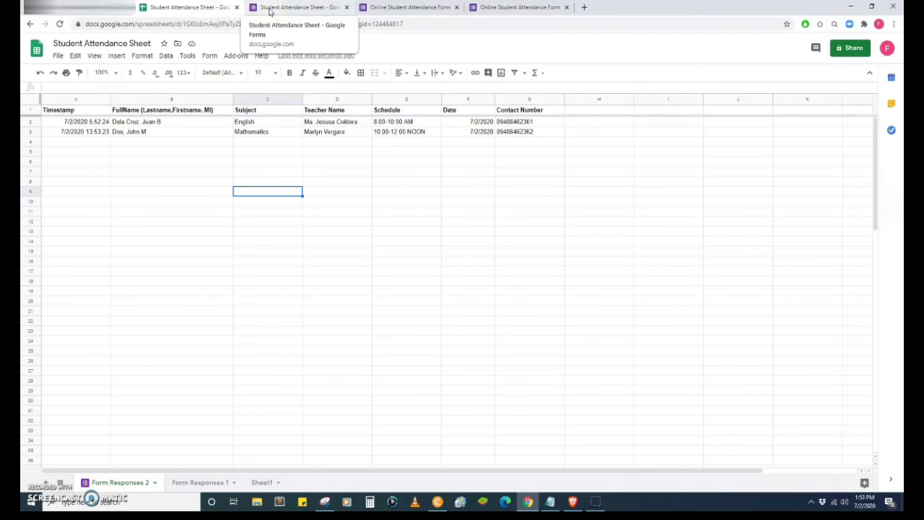
{"action": "left_click", "coordinate": [270, 8]}
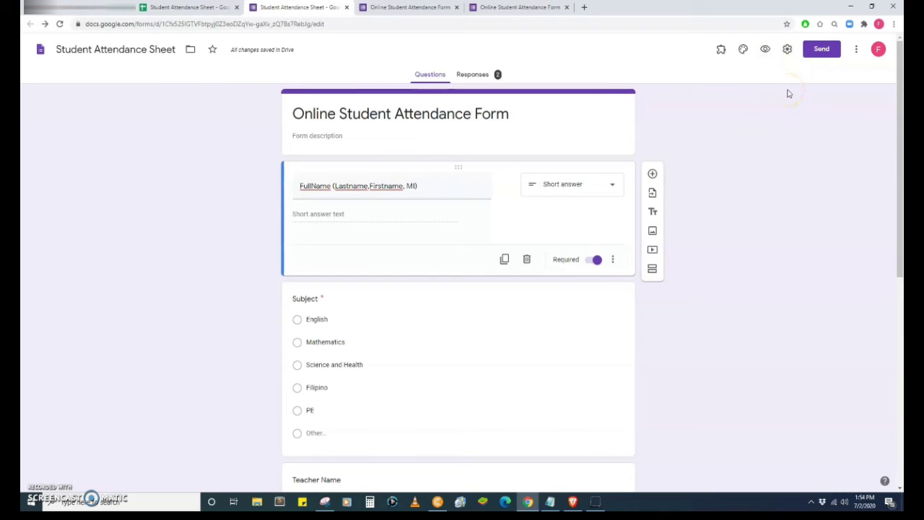
- Search for 'zoom' in the taskbar and launch the Zoom app
{"action": "left_click", "coordinate": [126, 503]}
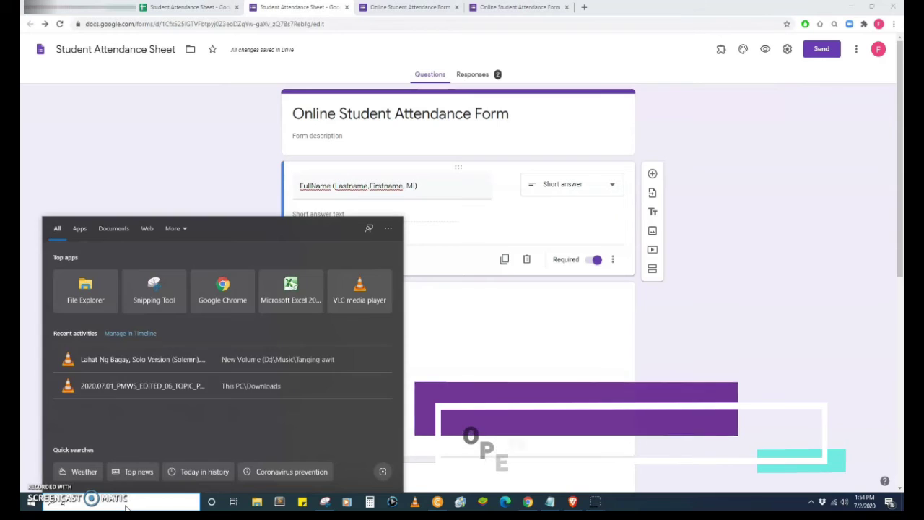
{"action": "type", "text": "zoom"}
{"action": "left_click", "coordinate": [82, 268]}
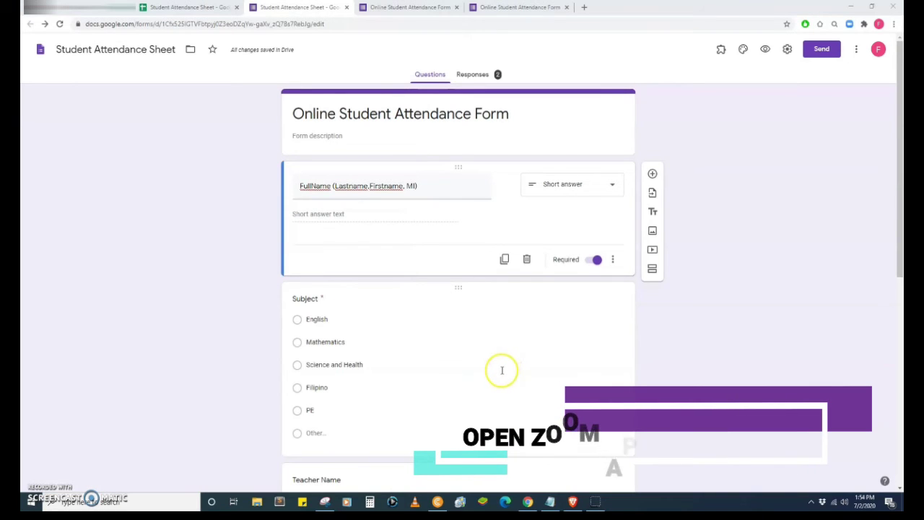
- Sign in to Zoom with the account e-mail and password
{"action": "left_click", "coordinate": [461, 264]}
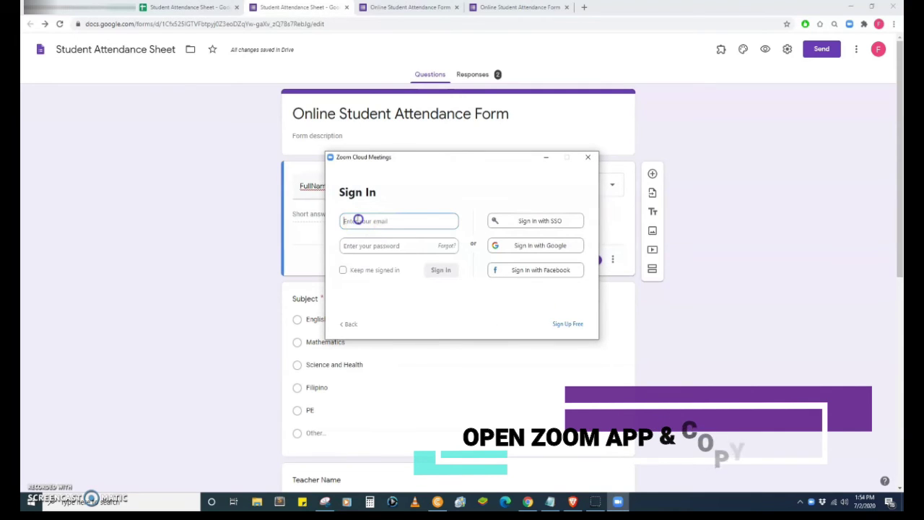
{"action": "left_click", "coordinate": [346, 221]}
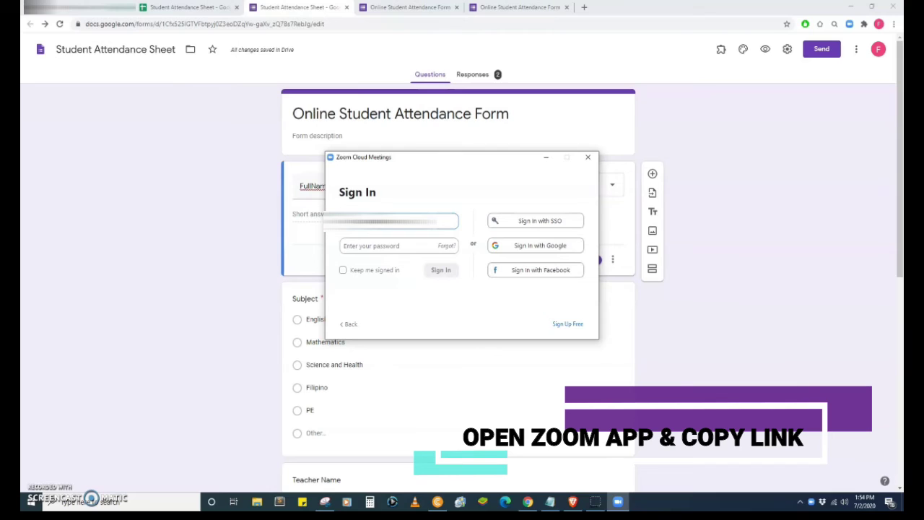
{"action": "left_click", "coordinate": [352, 245]}
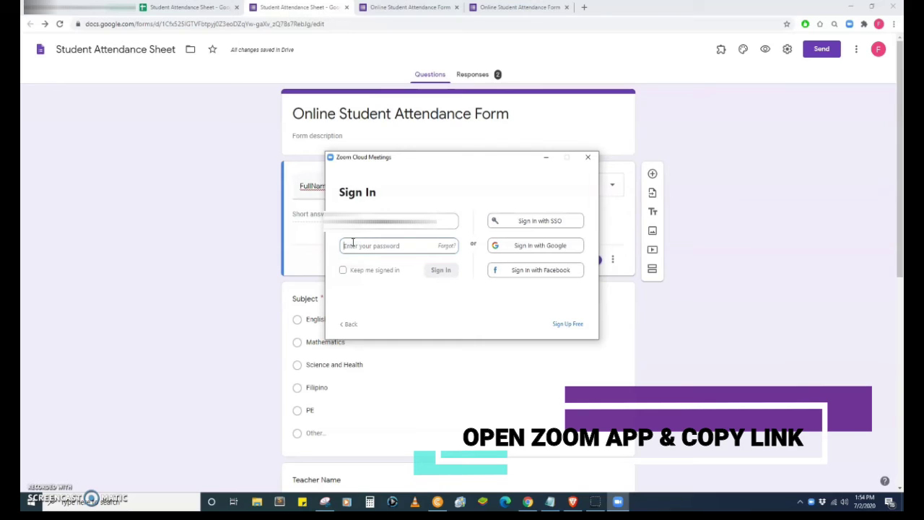
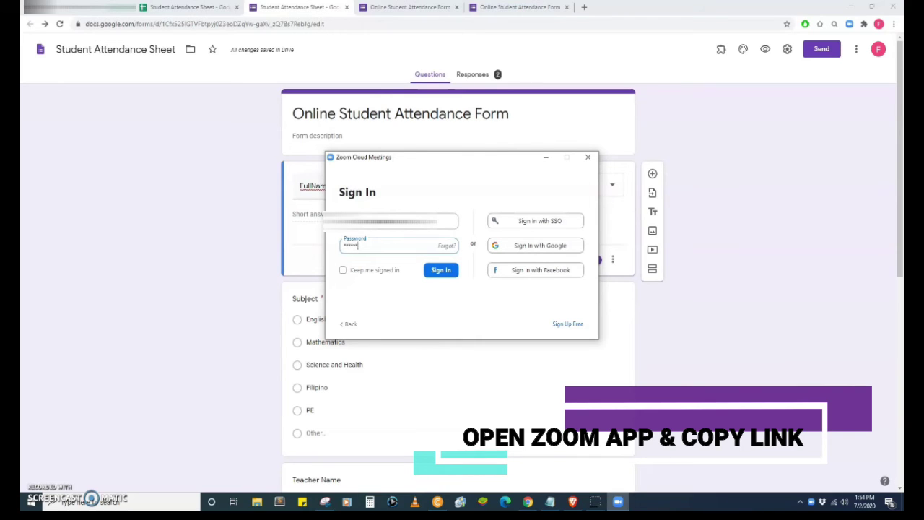
{"action": "left_click", "coordinate": [440, 270]}
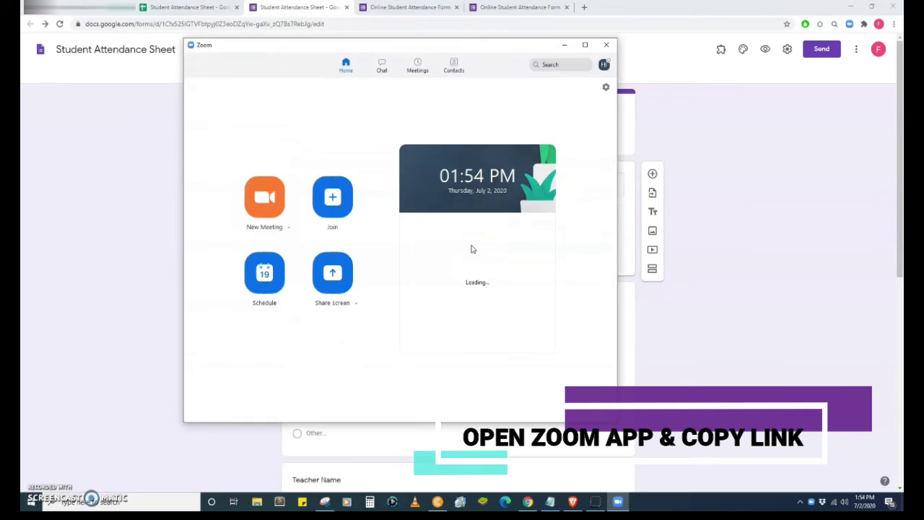
- Start a new instant meeting and show its meeting details panel
{"action": "left_click", "coordinate": [263, 206]}
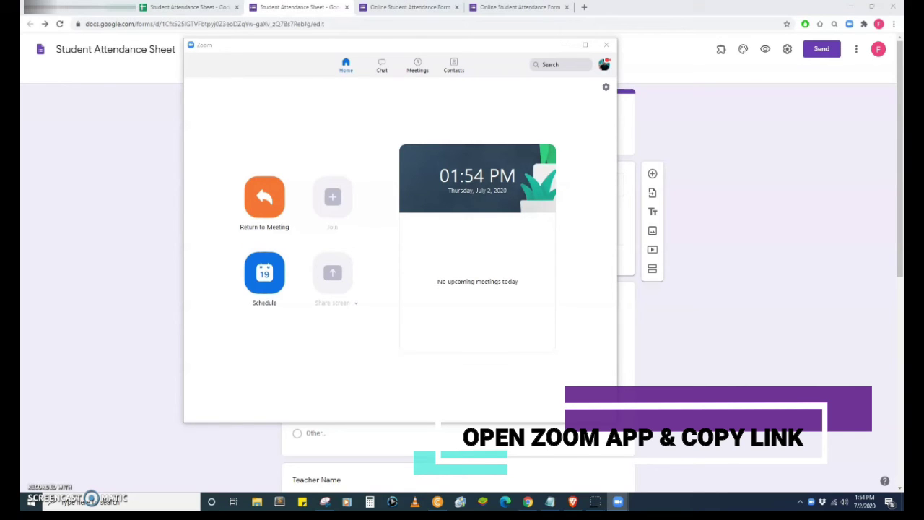
{"action": "left_click_drag", "start_coordinate": [514, 72], "coordinate": [443, 72]}
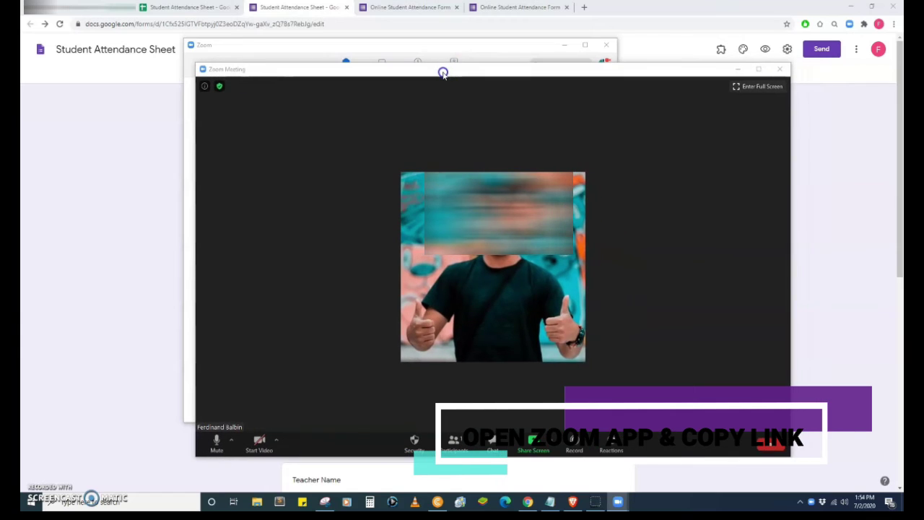
{"action": "left_click", "coordinate": [564, 45]}
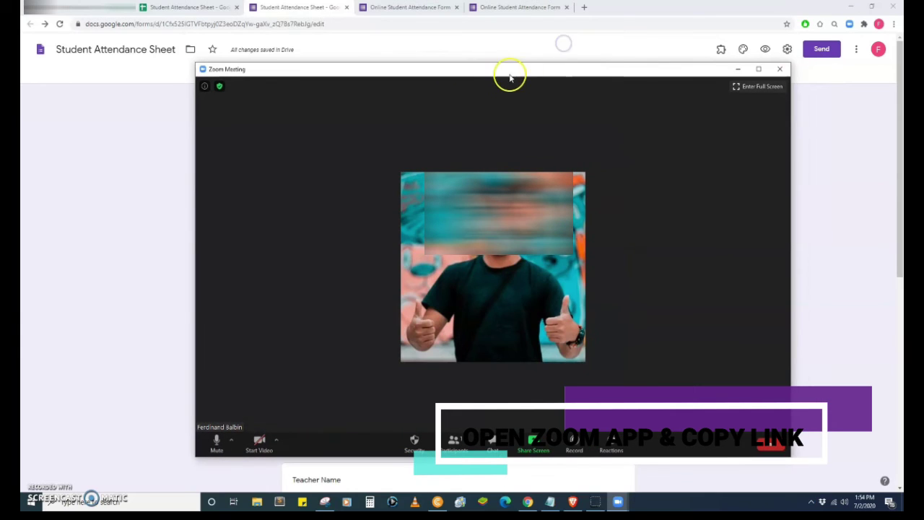
{"action": "left_click", "coordinate": [204, 86]}
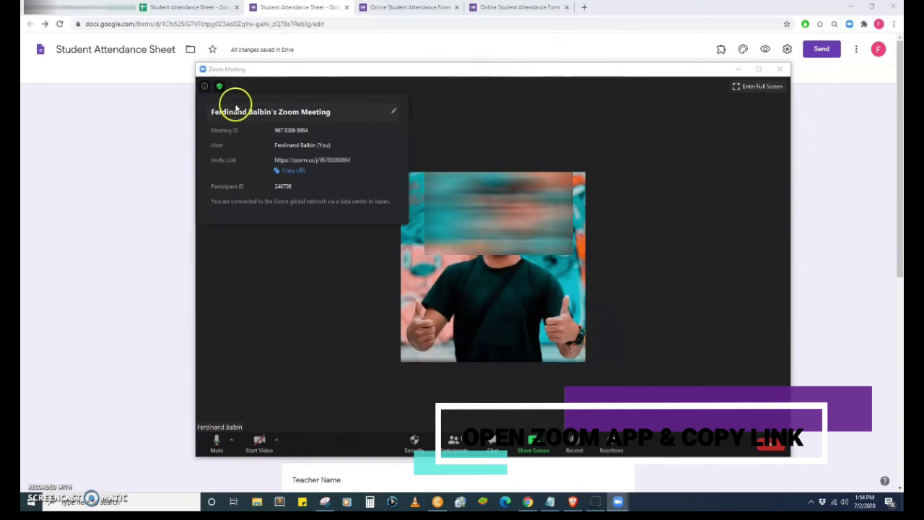
- Retitle the meeting 'ENGLISH CLASS JULY 2, 2020 8:00 - 10:00 AM', copy its invite link, and minimise it
{"action": "left_click", "coordinate": [340, 113]}
{"action": "left_click_drag", "start_coordinate": [346, 113], "coordinate": [213, 112]}
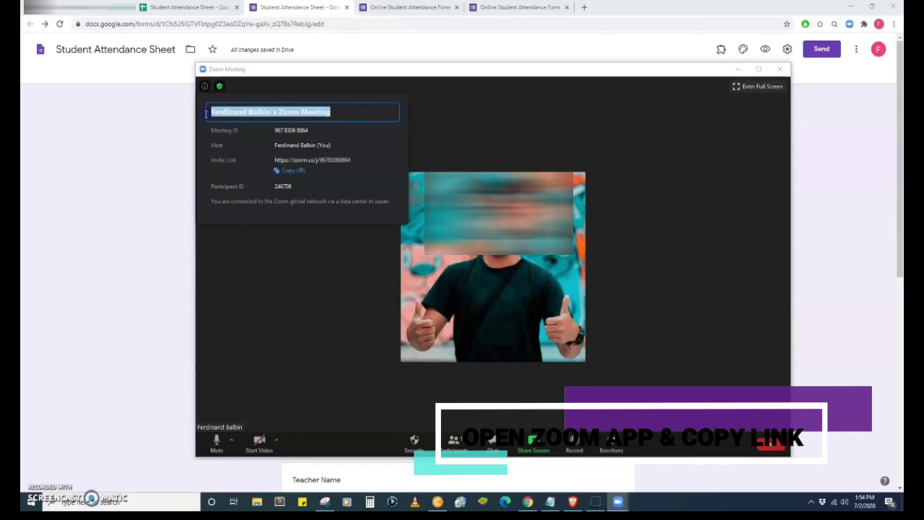
{"action": "left_click", "coordinate": [227, 124]}
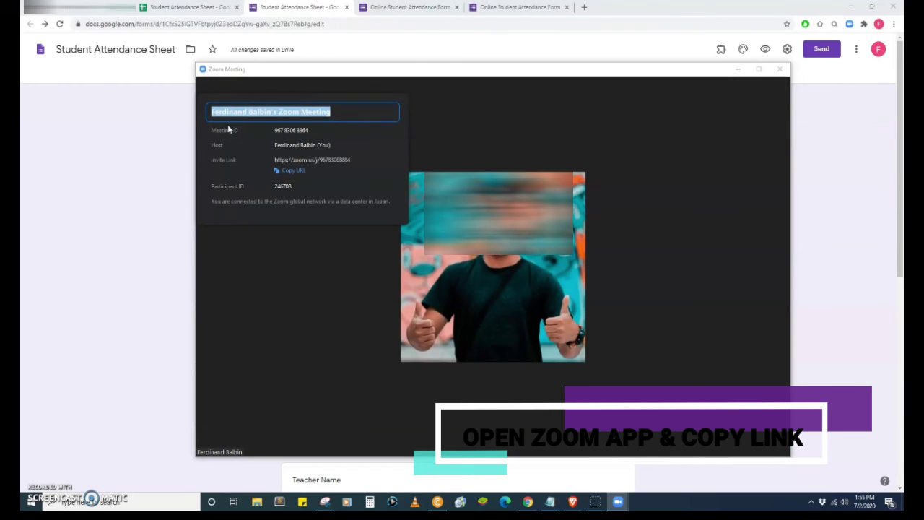
{"action": "type", "text": "ENGLI"}
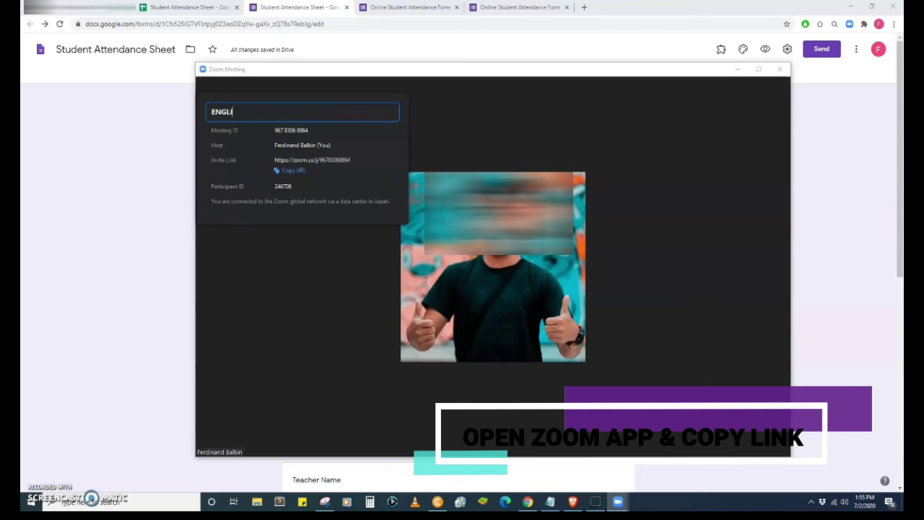
{"action": "type", "text": "SH CLASS"}
{"action": "type", "text": "2020 8:00 AM"}
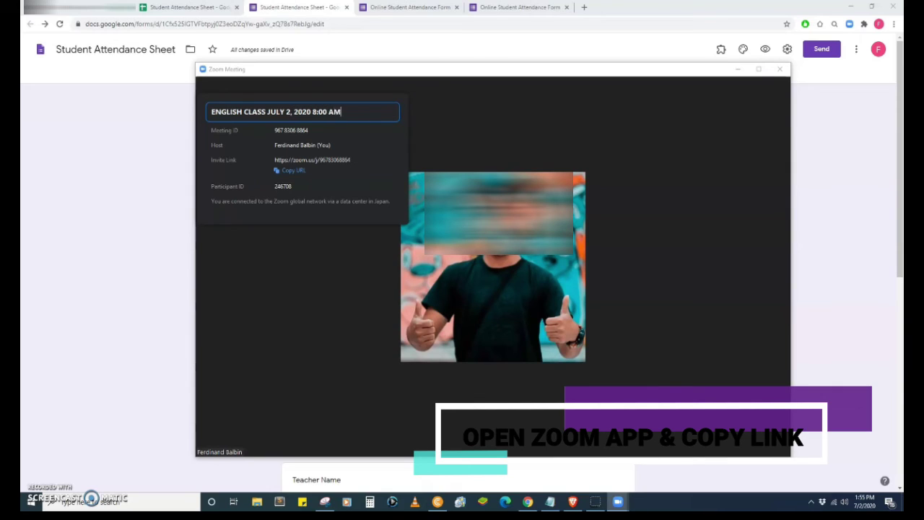
{"action": "key", "text": "BackSpace"}
{"action": "key", "text": "BackSpace"}
{"action": "left_click", "coordinate": [291, 173]}
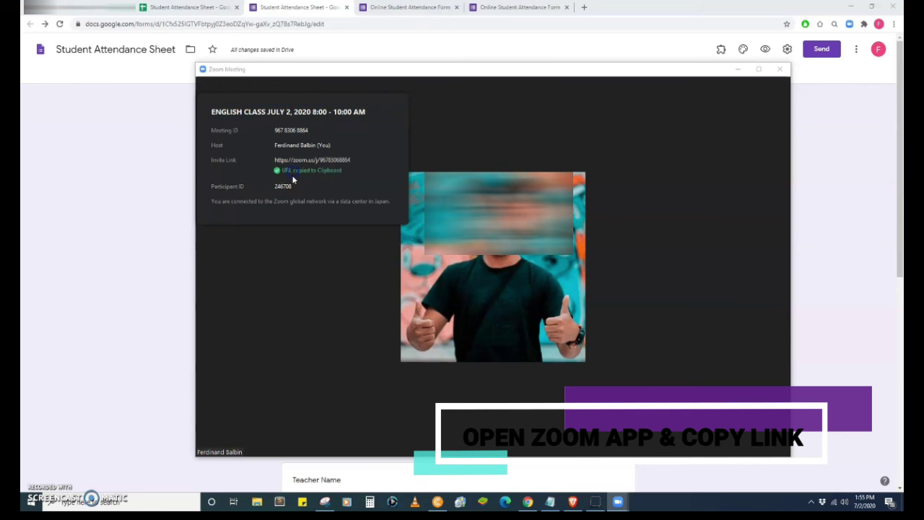
{"action": "left_click", "coordinate": [737, 68]}
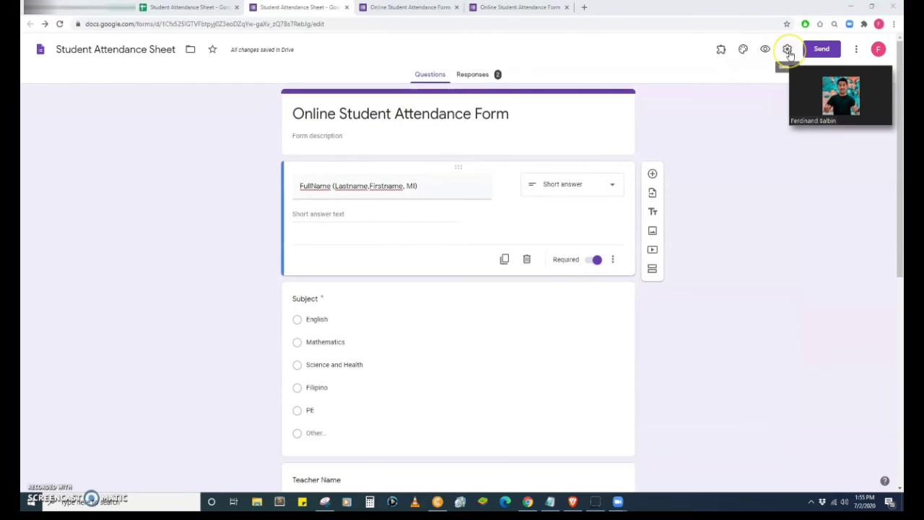
- Turn on 'Limit to 1 response' and 'Edit after submit' in the form's General settings
{"action": "left_click_drag", "start_coordinate": [841, 98], "coordinate": [814, 199]}
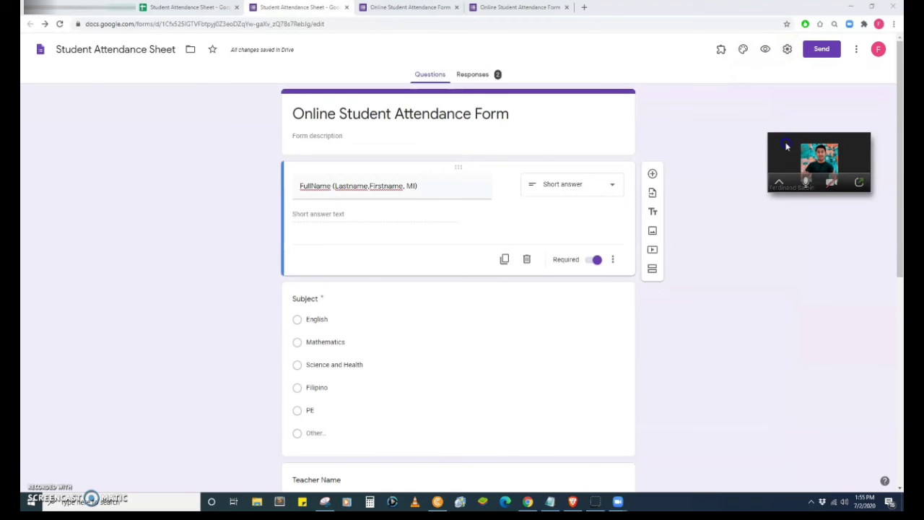
{"action": "left_click", "coordinate": [789, 50]}
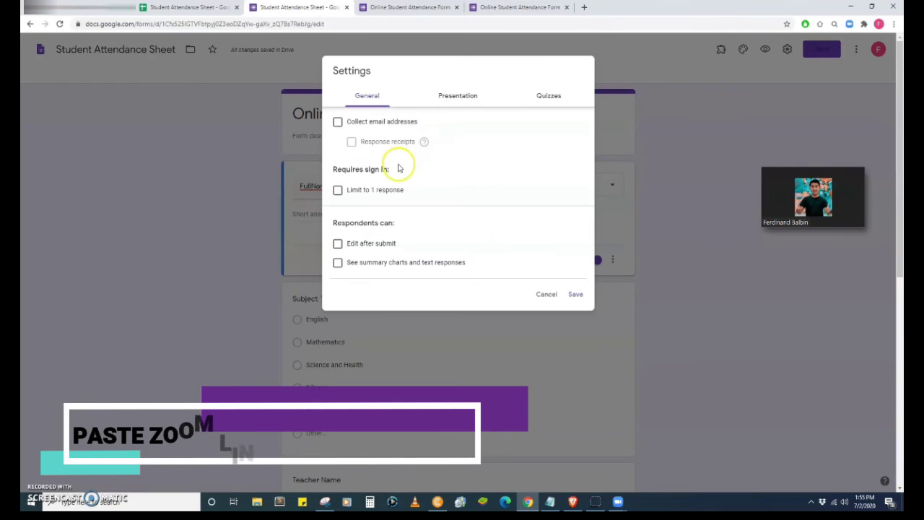
{"action": "left_click", "coordinate": [338, 190]}
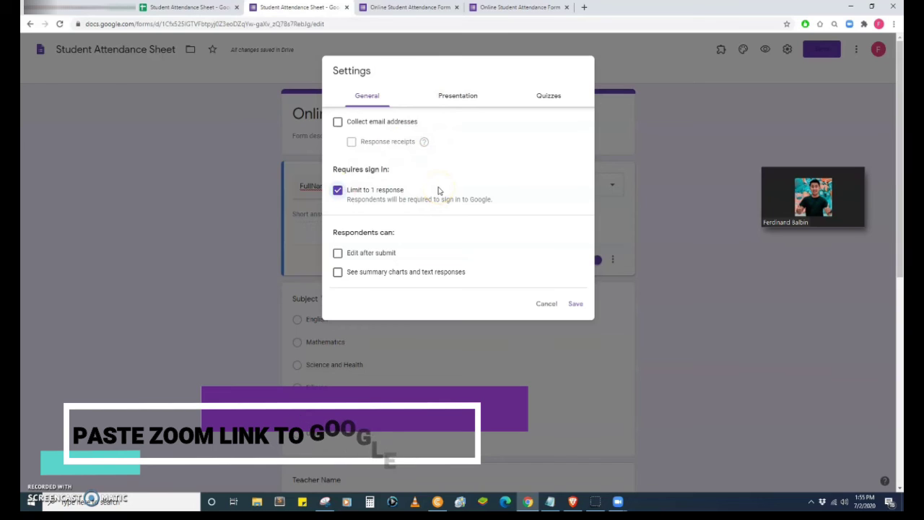
{"action": "left_click", "coordinate": [337, 253]}
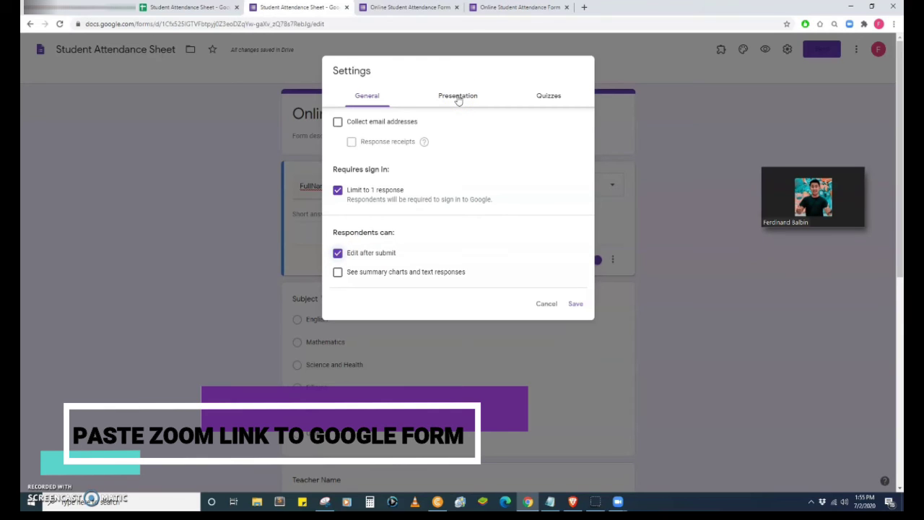
{"action": "left_click", "coordinate": [458, 96]}
{"action": "left_click", "coordinate": [509, 177]}
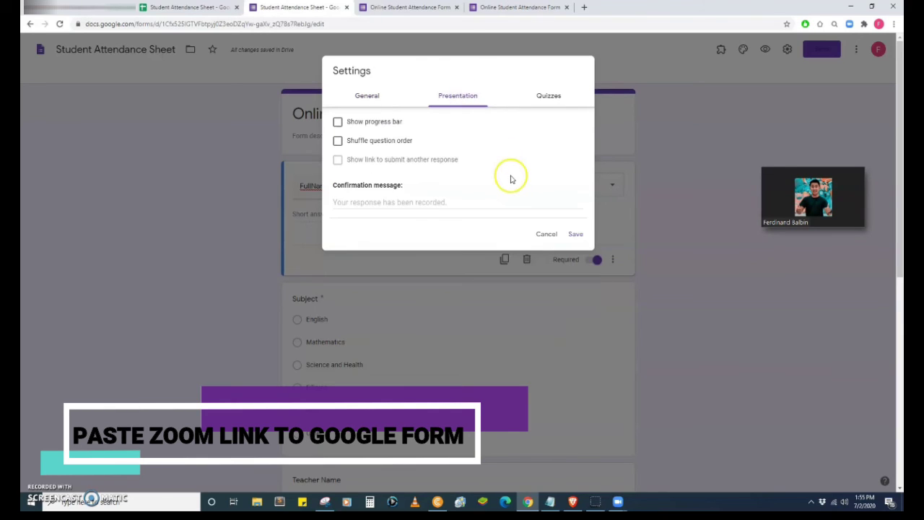
- Turn on the progress bar and start the confirmation message with the SUBJECT: ENGLISH CLASS line
{"action": "left_click", "coordinate": [338, 122]}
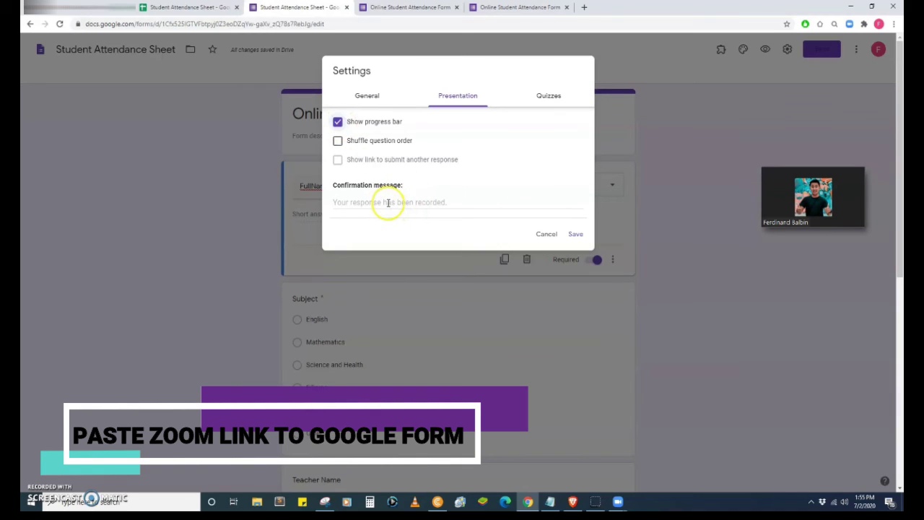
{"action": "left_click", "coordinate": [387, 203]}
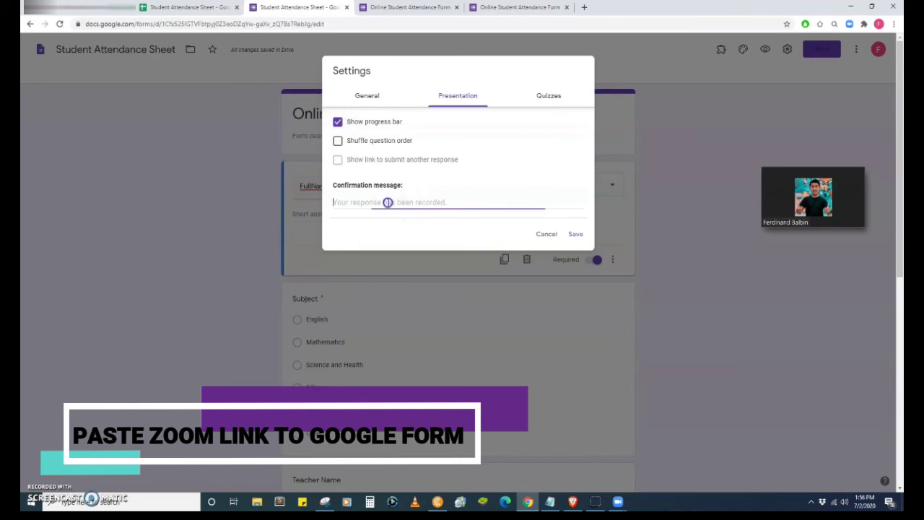
{"action": "left_click", "coordinate": [339, 161]}
{"action": "left_click", "coordinate": [388, 202]}
{"action": "left_click", "coordinate": [388, 203]}
{"action": "type", "text": "E"}
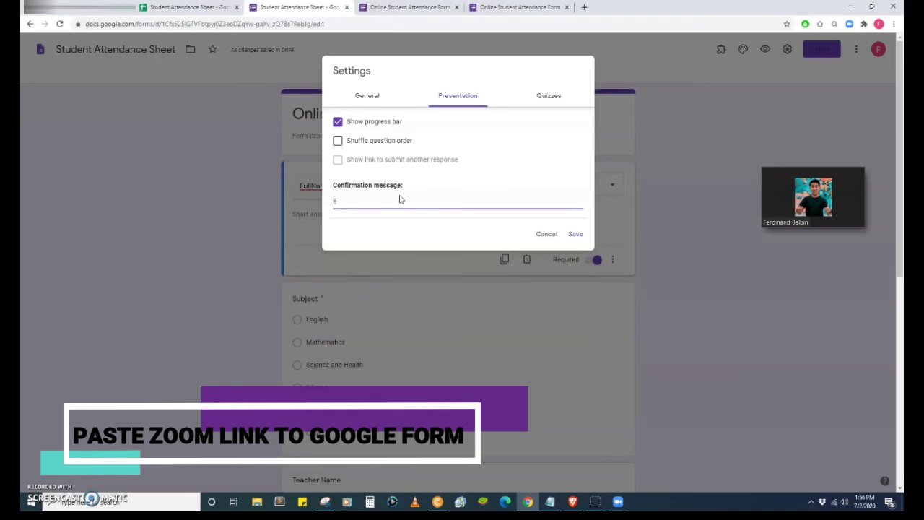
{"action": "key", "text": "BackSpace"}
{"action": "type", "text": "SUBJECT: ENGLISH CLASS"}
{"action": "key", "text": "Return"}
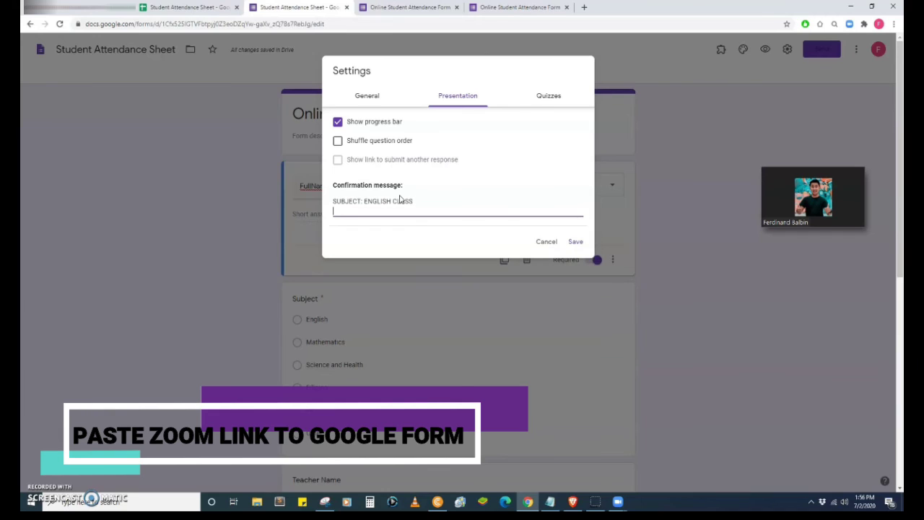
- Add the DATE: JULY 2, 2020 line, the pasted Zoom LINK and the TEACHER line, spacing the lines
{"action": "type", "text": "ATE: "}
{"action": "type", "text": "JUN"}
{"action": "key", "text": "Return"}
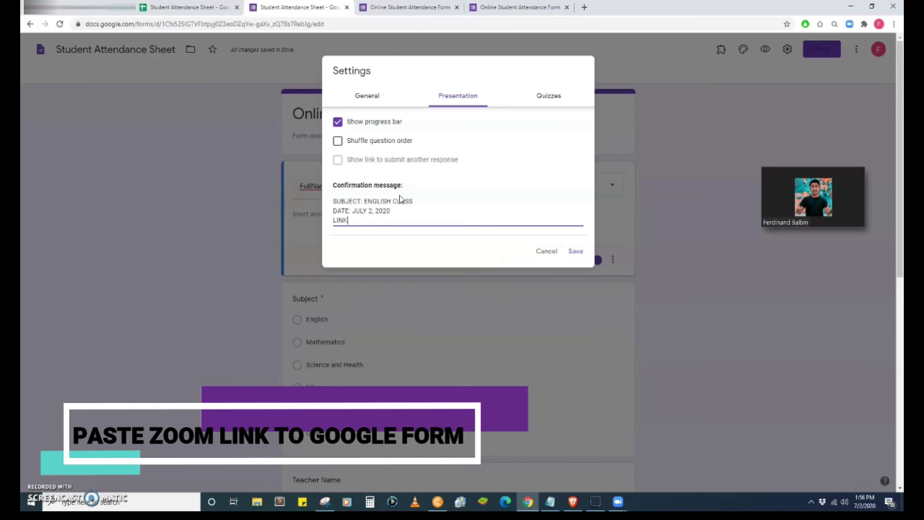
{"action": "key", "text": "ctrl+v"}
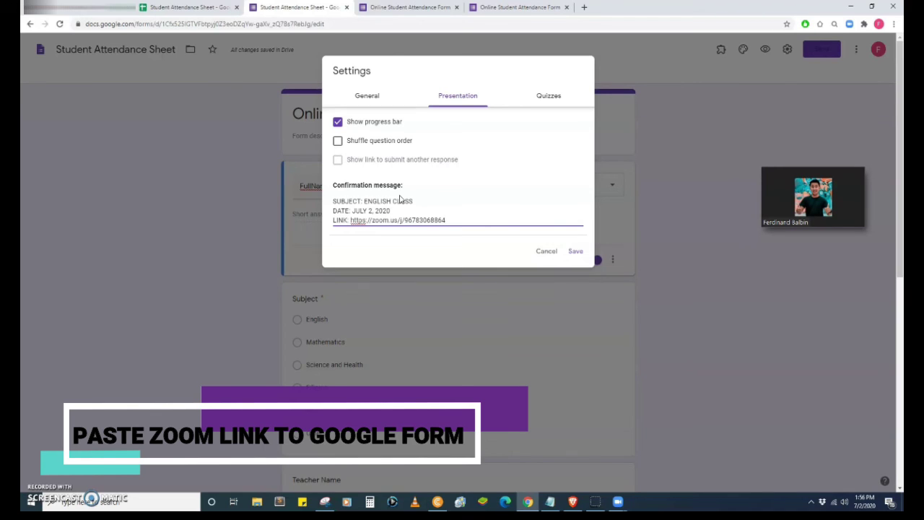
{"action": "key", "text": "Return"}
{"action": "key", "text": "Return"}
{"action": "key", "text": "Return"}
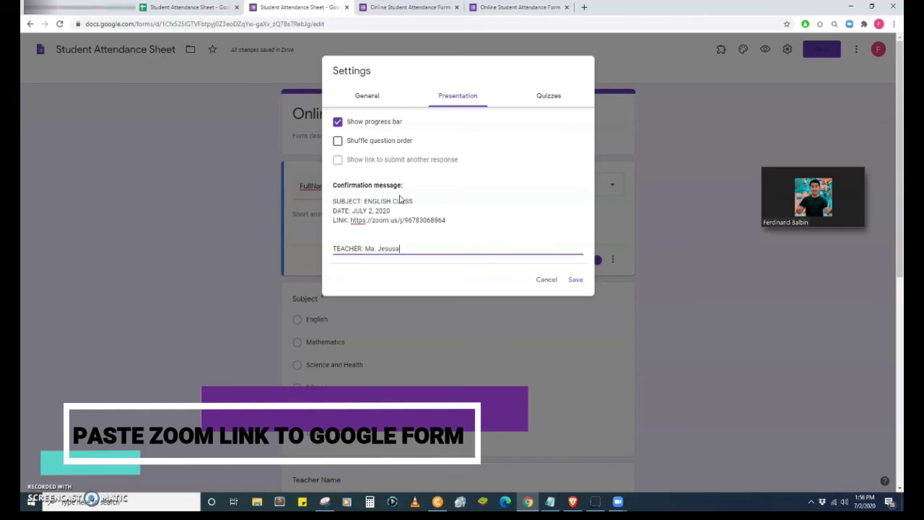
{"action": "key", "text": "Return"}
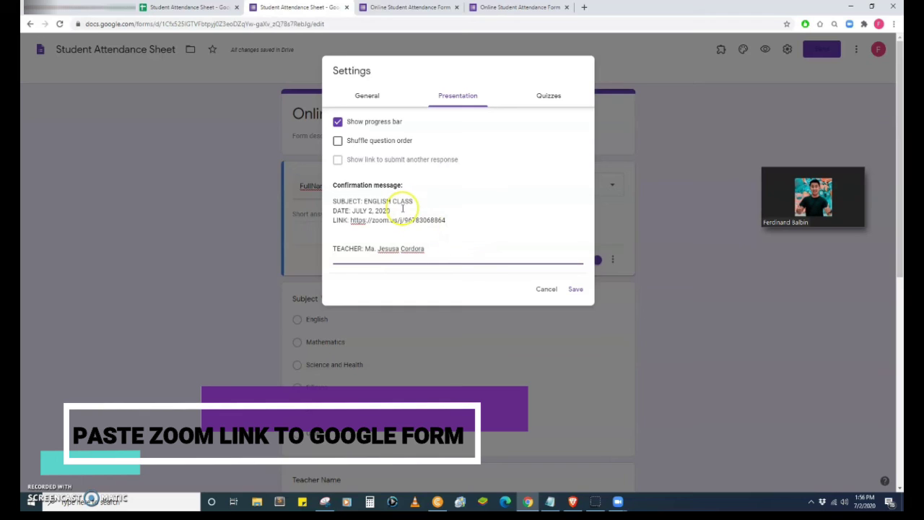
{"action": "left_click", "coordinate": [399, 210]}
{"action": "key", "text": "Return"}
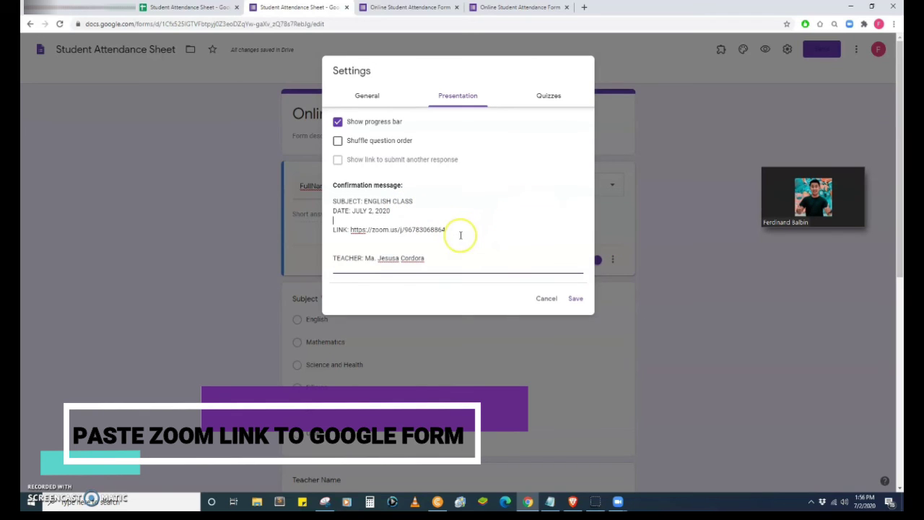
{"action": "left_click", "coordinate": [412, 210]}
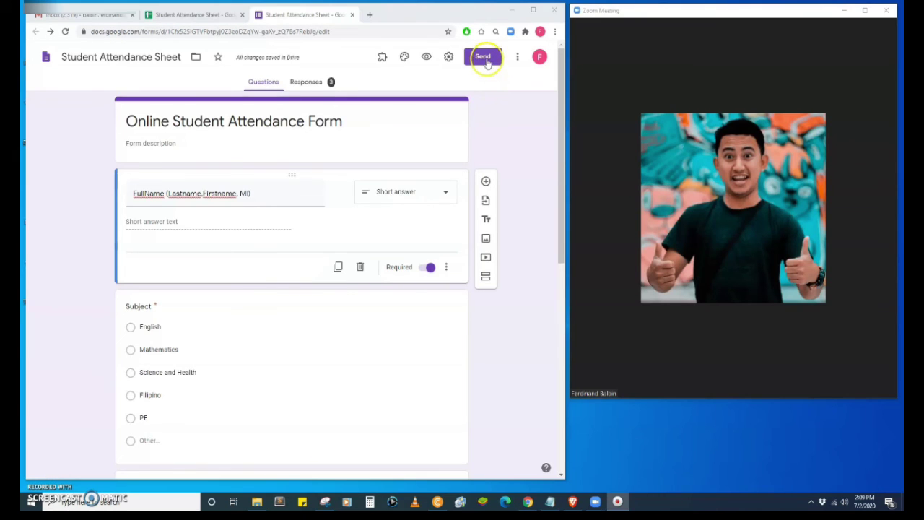
- Copy the form's shortened share link from the Send dialog
{"action": "left_click", "coordinate": [484, 57]}
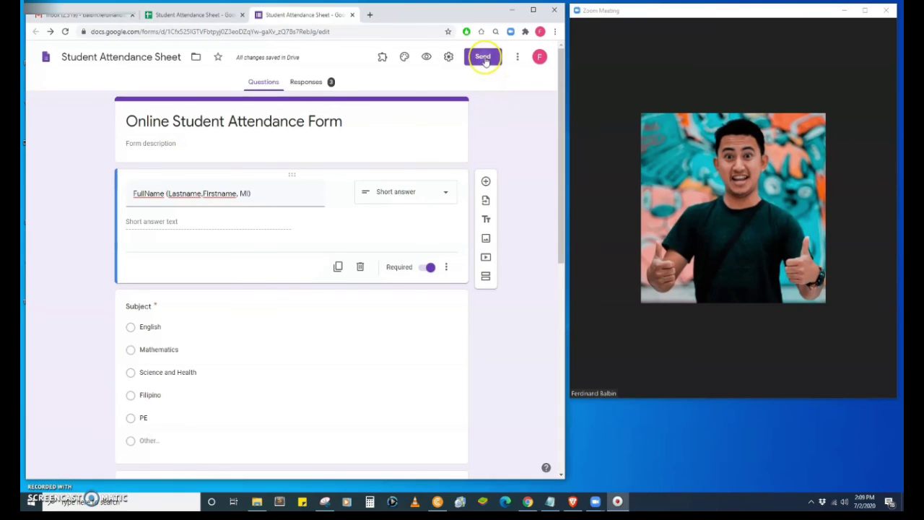
{"action": "left_click", "coordinate": [253, 125]}
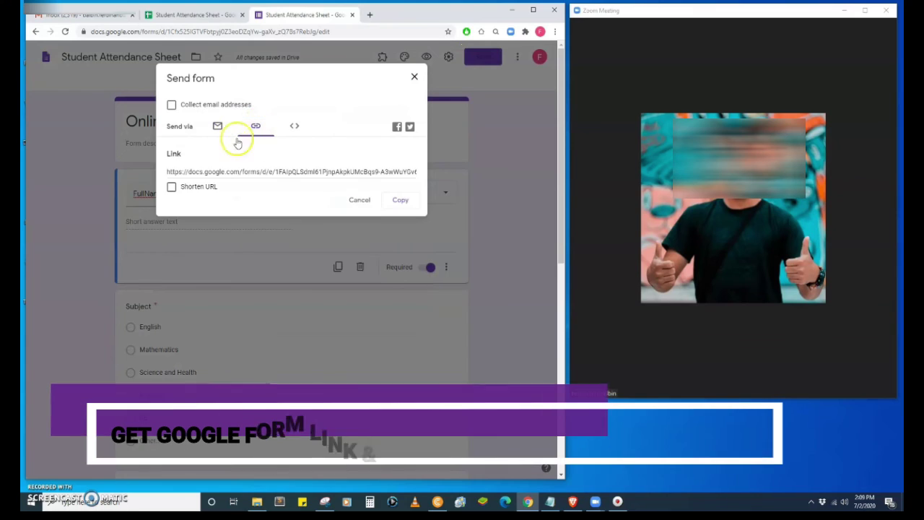
{"action": "left_click", "coordinate": [172, 187]}
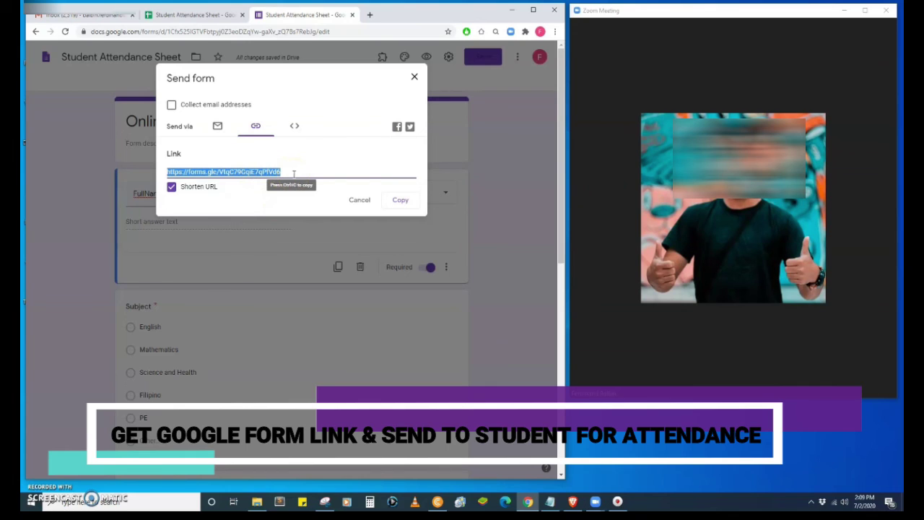
{"action": "left_click", "coordinate": [400, 200]}
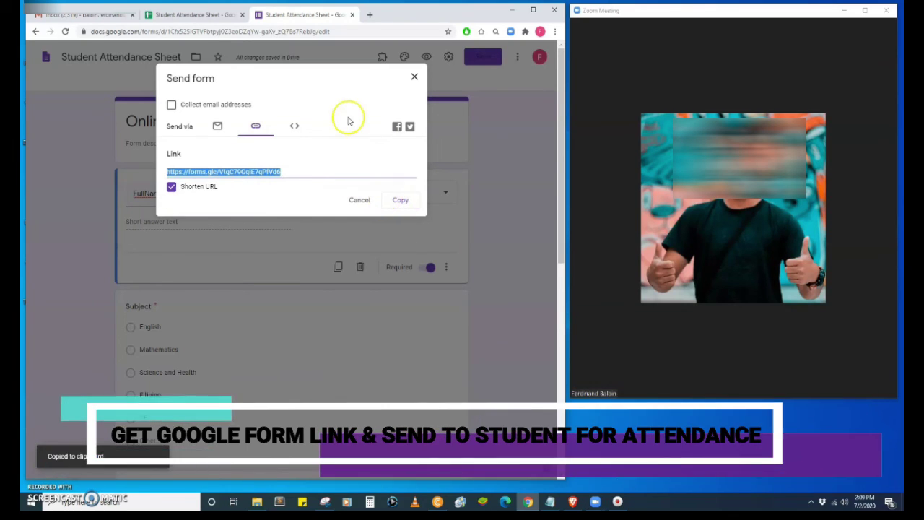
- Open the copied form link in a new browser tab
{"action": "left_click", "coordinate": [370, 15]}
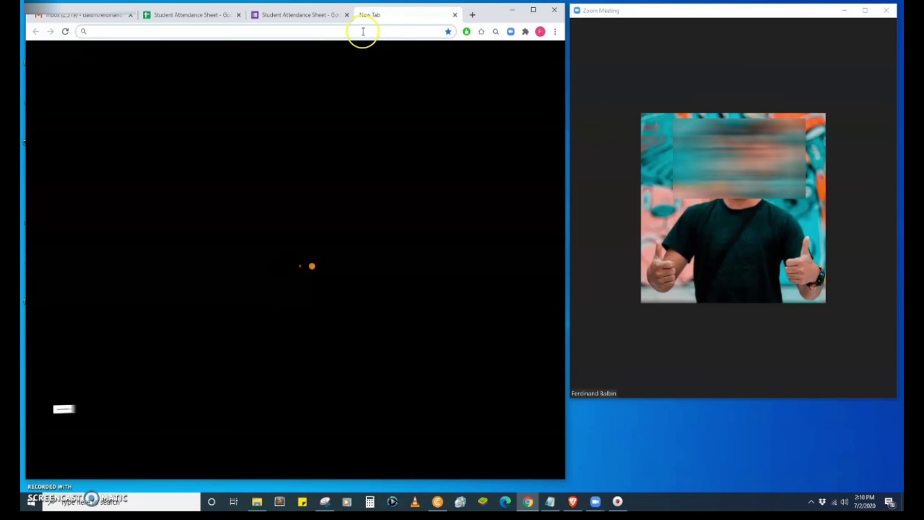
{"action": "key", "text": "ctrl+v"}
{"action": "key", "text": "Return"}
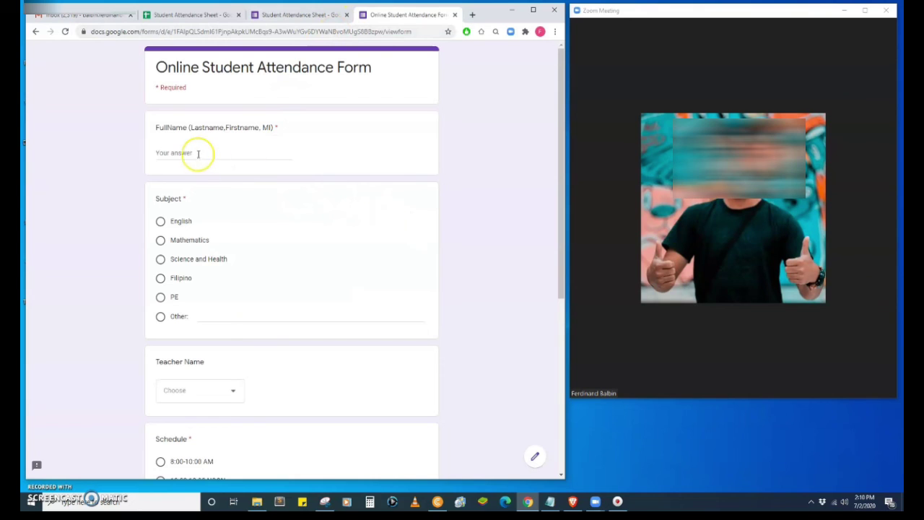
- Enter the student's full name, choose English as the subject and select the class teacher
{"action": "left_click", "coordinate": [198, 153]}
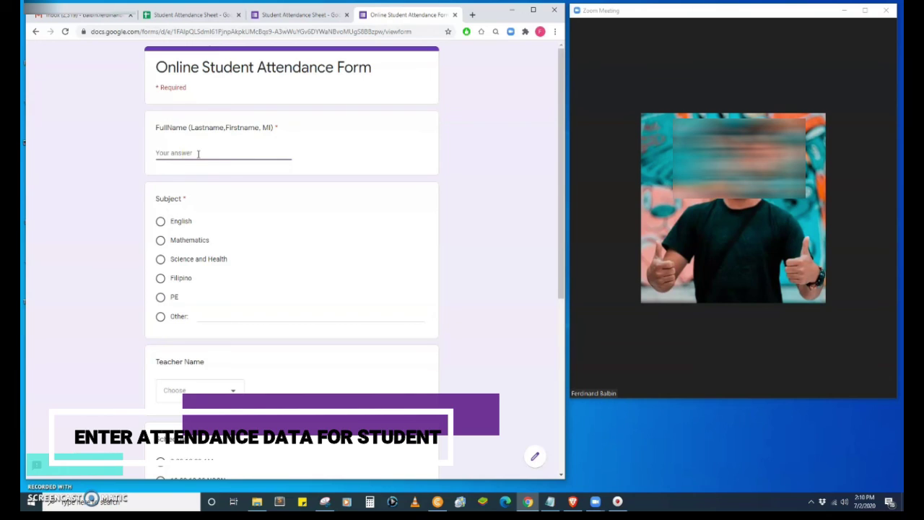
{"action": "left_click", "coordinate": [160, 221]}
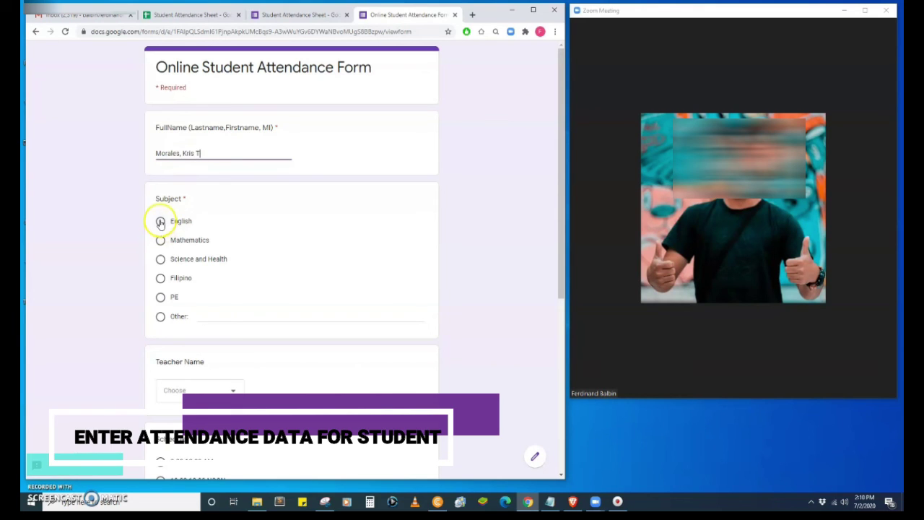
{"action": "scroll", "coordinate": [278, 256], "scroll_direction": "down", "scroll_amount": 2}
{"action": "left_click", "coordinate": [196, 250]}
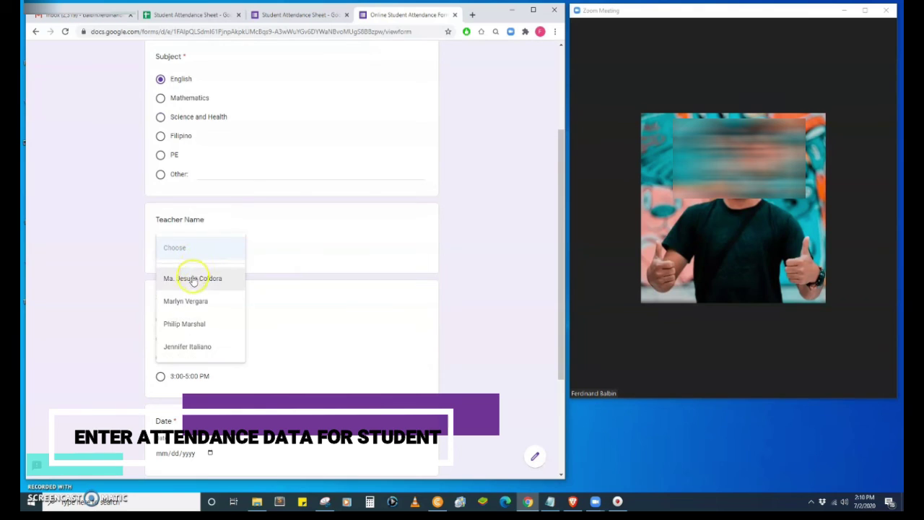
{"action": "left_click", "coordinate": [198, 273]}
{"action": "scroll", "coordinate": [296, 309], "scroll_direction": "down", "scroll_amount": 1}
{"action": "scroll", "coordinate": [296, 309], "scroll_direction": "down", "scroll_amount": 2}
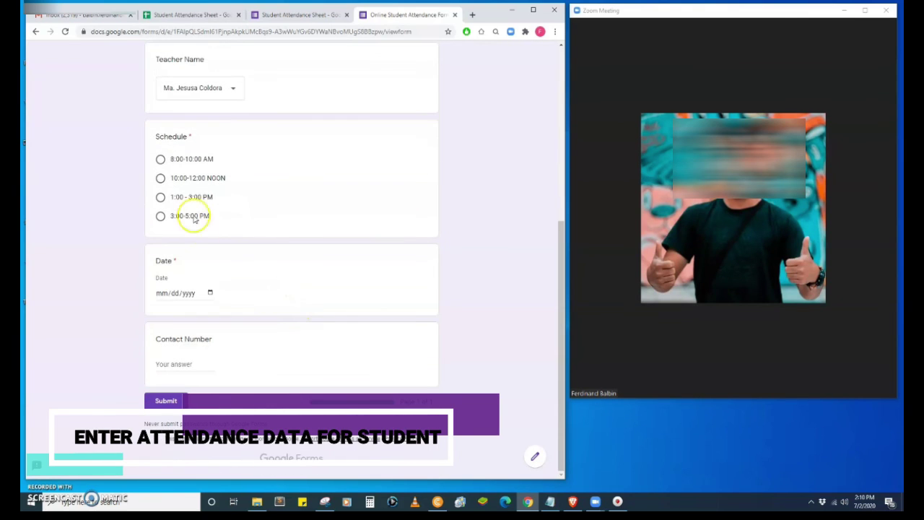
- Pick the 8:00-10:00 AM schedule and July 2, 2020 date, enter the contact number, and submit
{"action": "left_click", "coordinate": [160, 159]}
{"action": "left_click", "coordinate": [216, 292]}
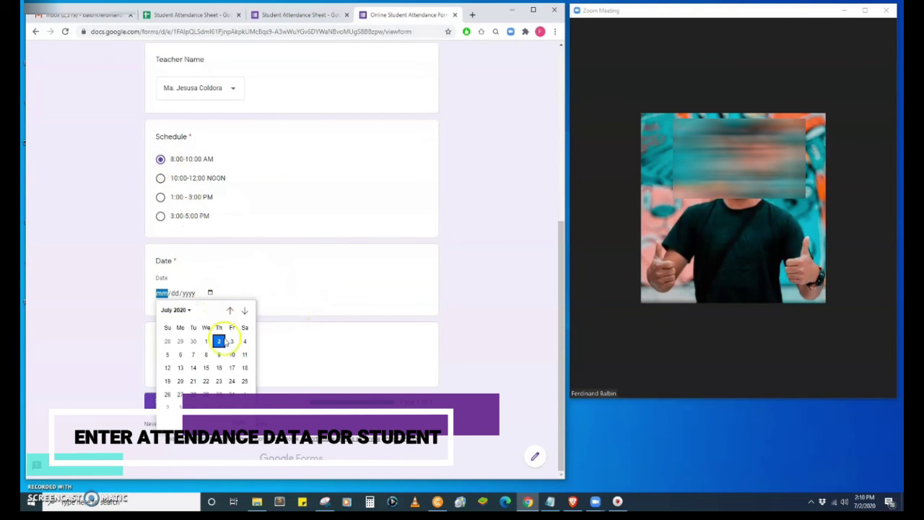
{"action": "left_click", "coordinate": [219, 342]}
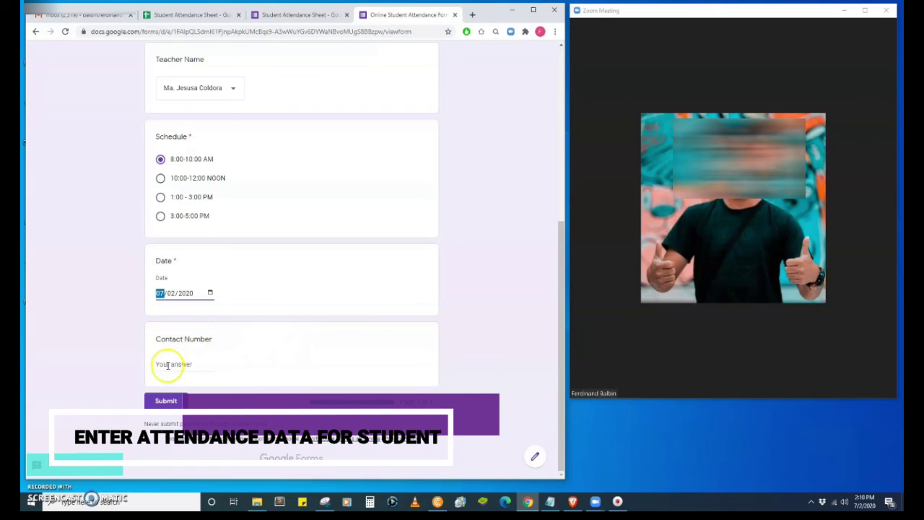
{"action": "left_click", "coordinate": [161, 363]}
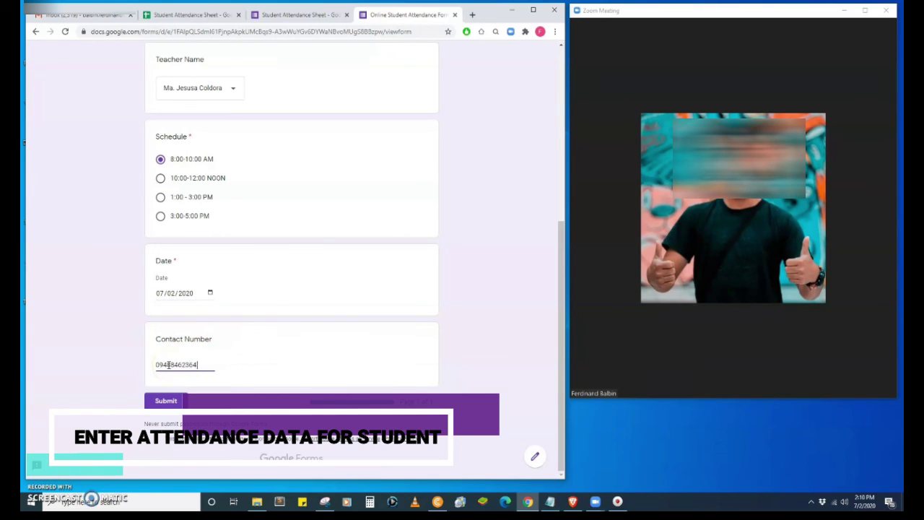
{"action": "scroll", "coordinate": [217, 385], "scroll_direction": "up", "scroll_amount": 4}
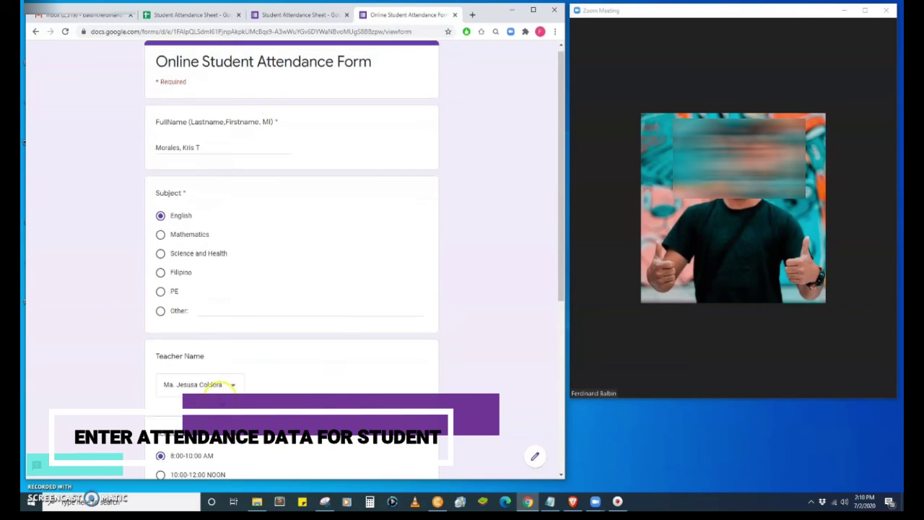
{"action": "scroll", "coordinate": [316, 202], "scroll_direction": "down", "scroll_amount": 2}
{"action": "scroll", "coordinate": [317, 211], "scroll_direction": "down", "scroll_amount": 2}
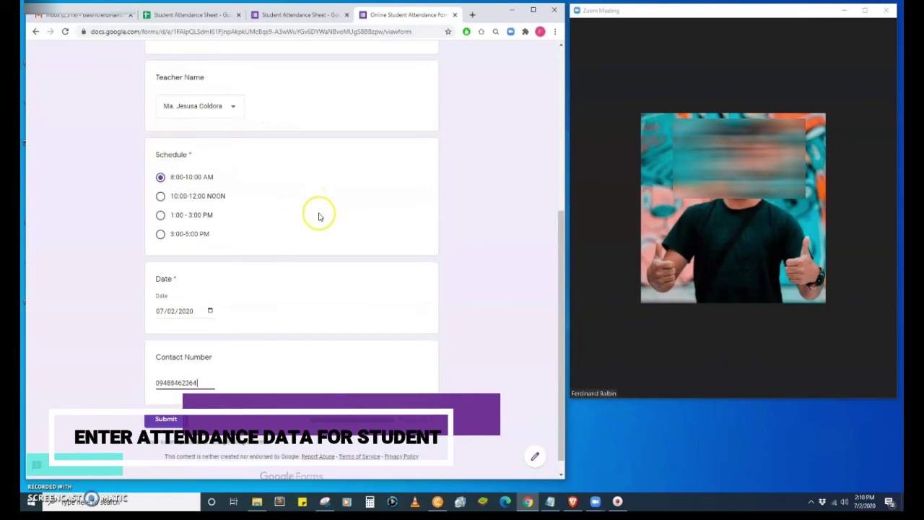
{"action": "left_click", "coordinate": [165, 400]}
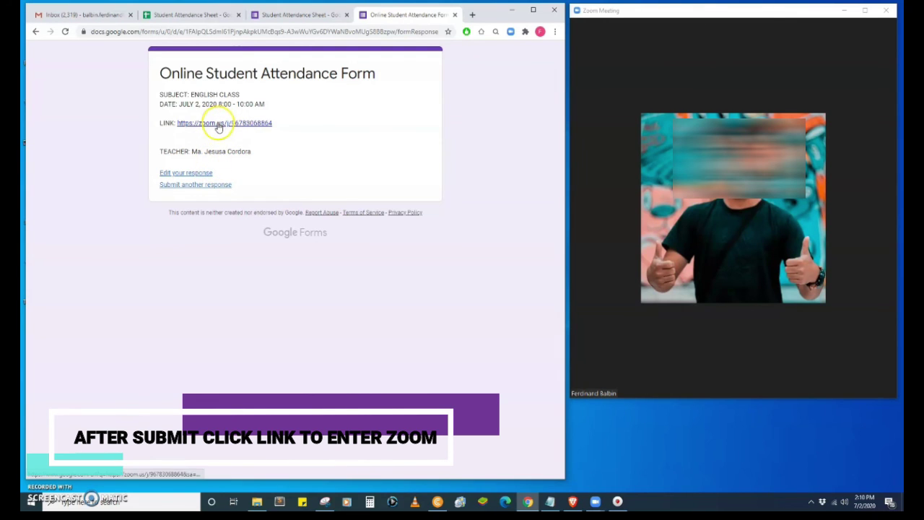
- Follow the zoom.us class link shown on the confirmation page
{"action": "left_click", "coordinate": [219, 125]}
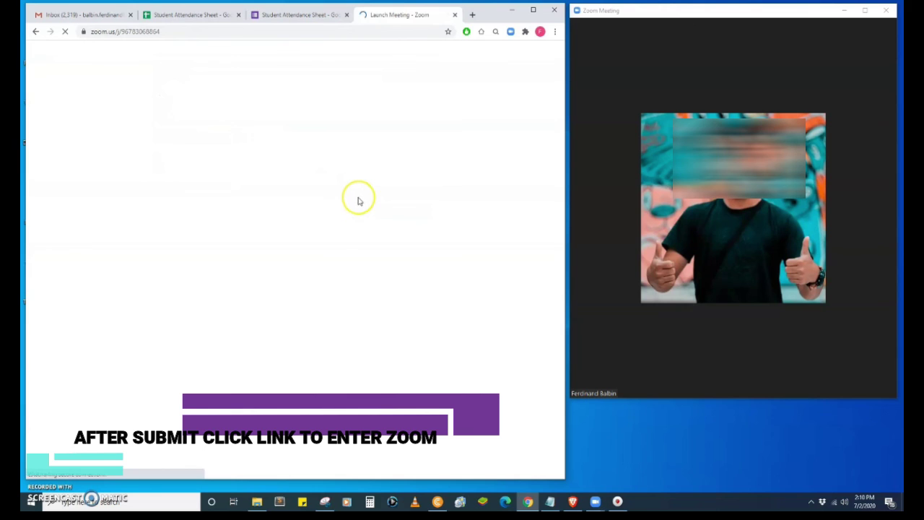
- Launch the class in the Zoom app and share the whole screen
{"action": "left_click", "coordinate": [307, 95]}
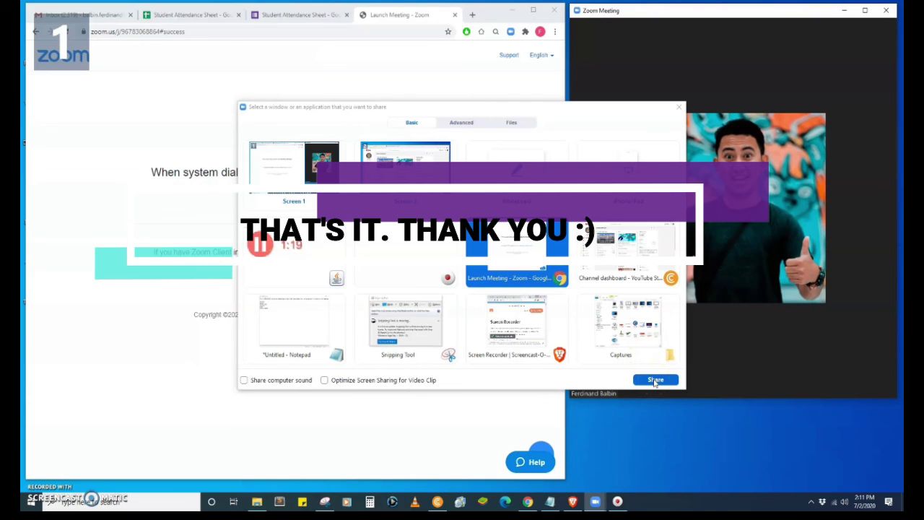
{"action": "left_click", "coordinate": [654, 380]}
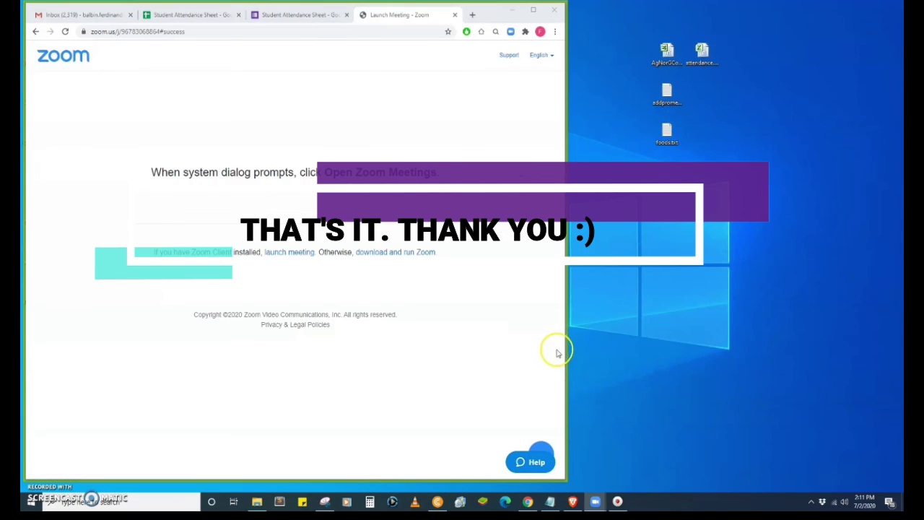